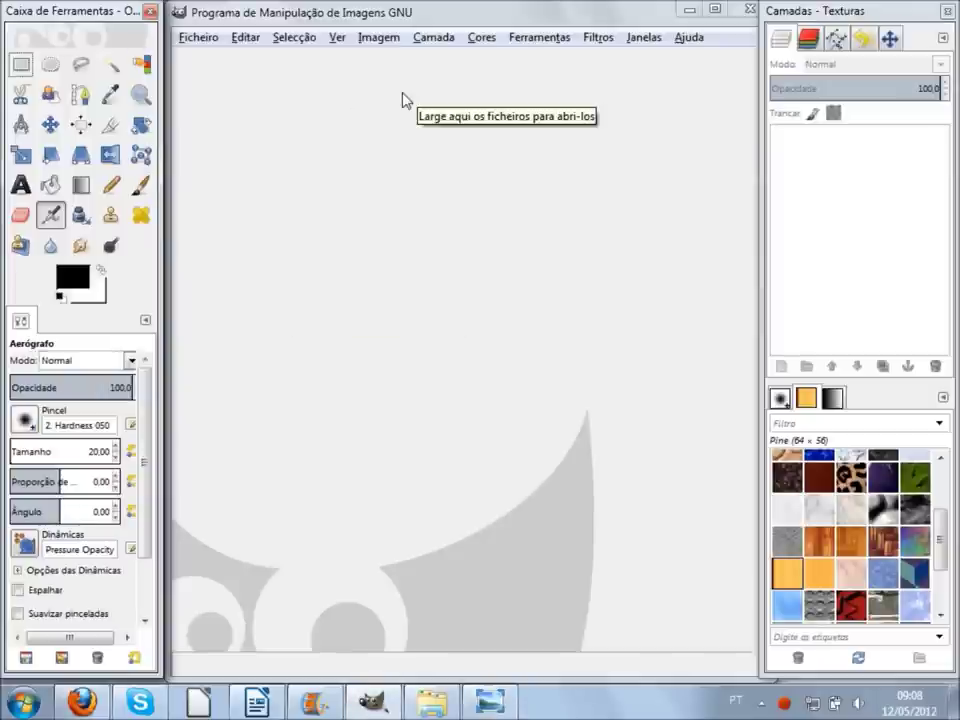
# Switch GIMP to Modo Janela-Única and maximize the merged window
pyautogui.click(643, 37)
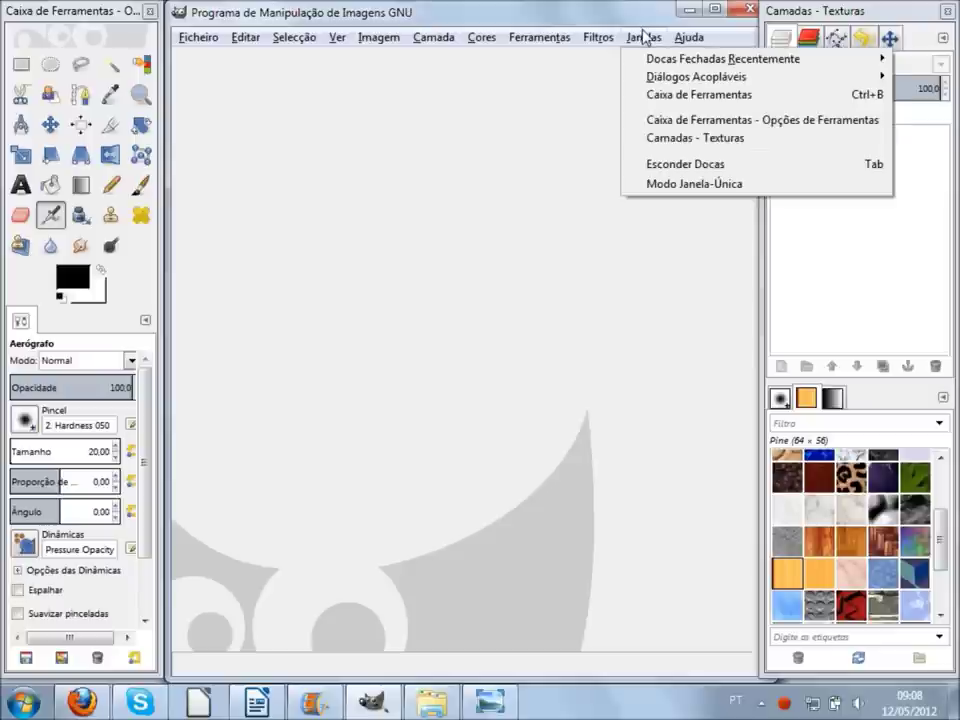
pyautogui.click(682, 185)
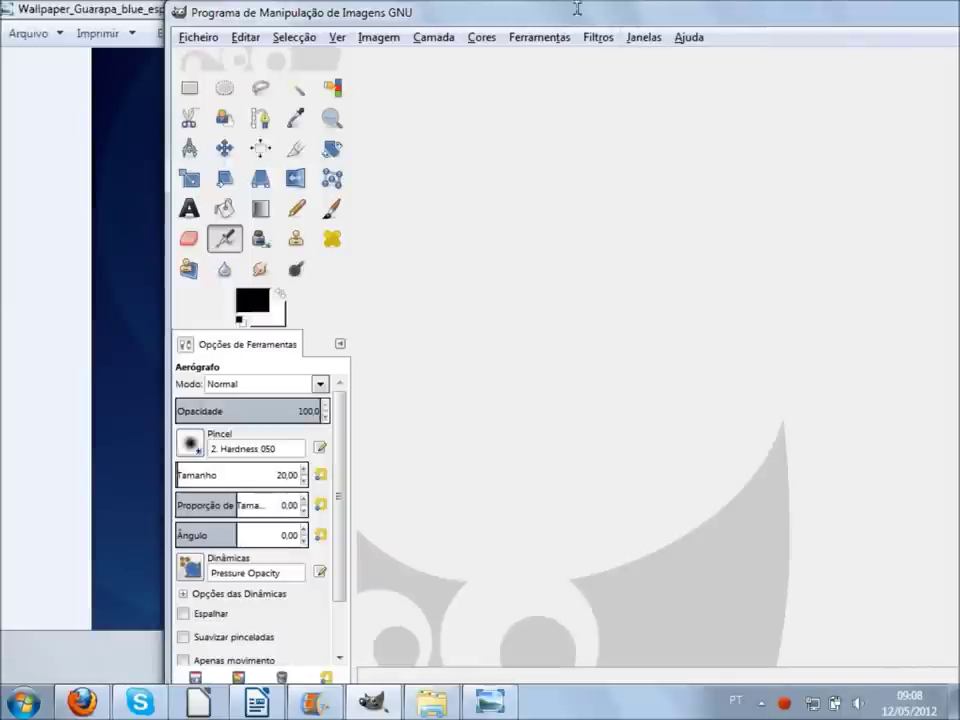
pyautogui.doubleClick(541, 17)
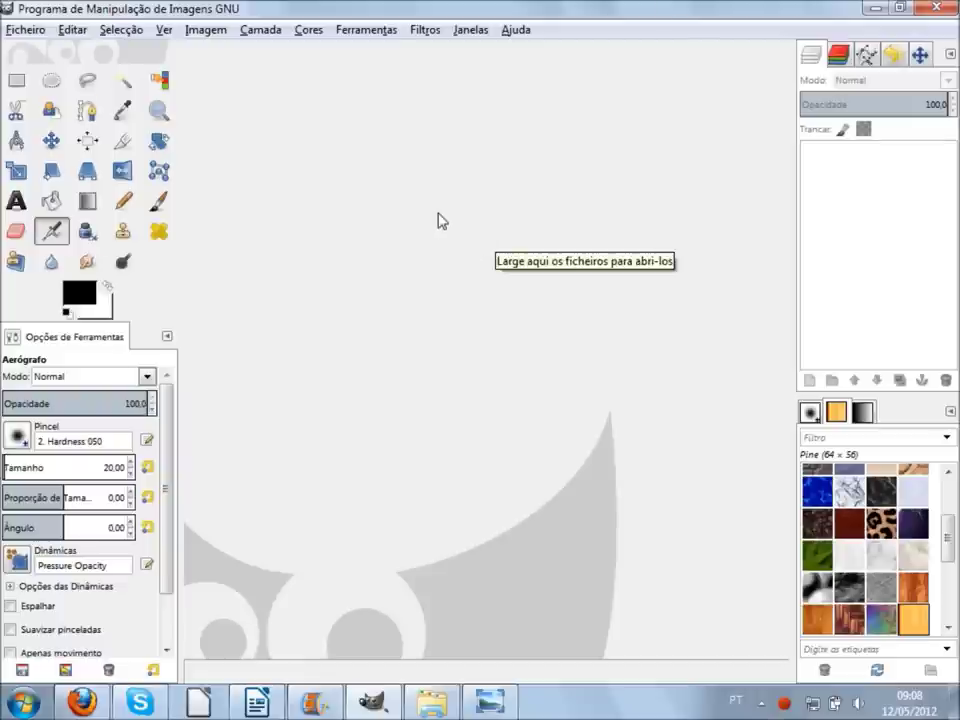
pyautogui.click(16, 30)
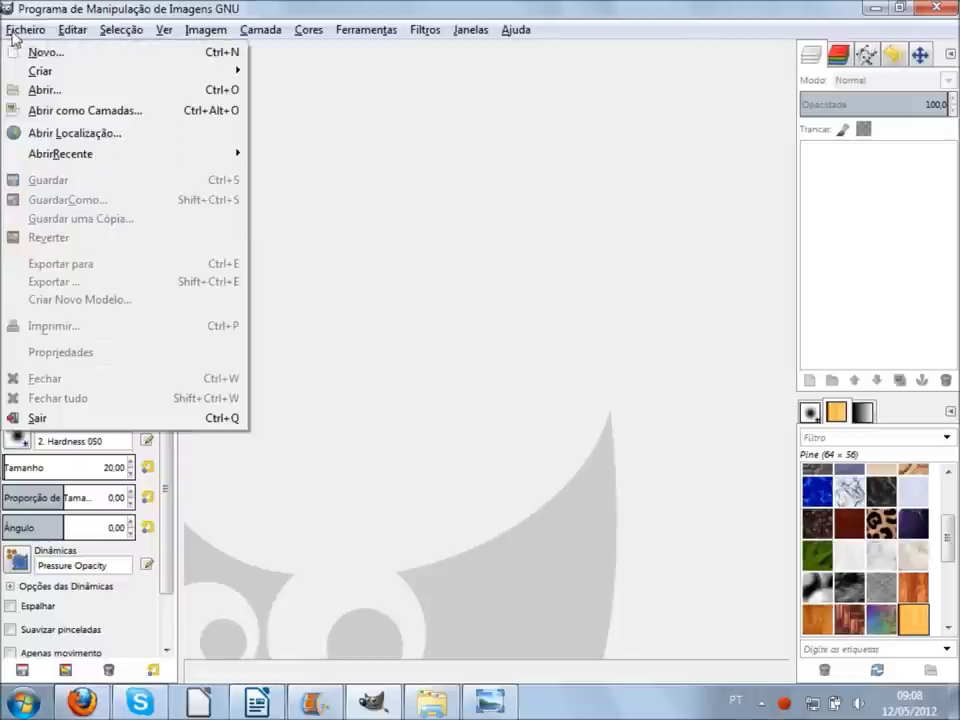
# Create a new image 1600 px wide and 1200 px high
pyautogui.click(36, 52)
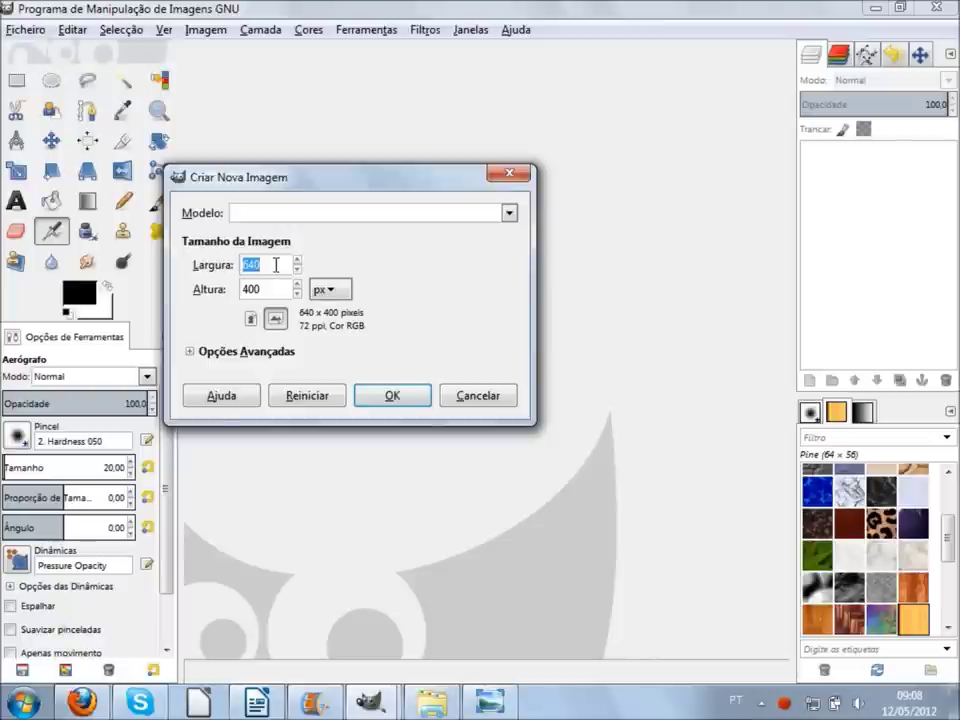
pyautogui.write('1600')
pyautogui.press('Tab')
pyautogui.write('120')
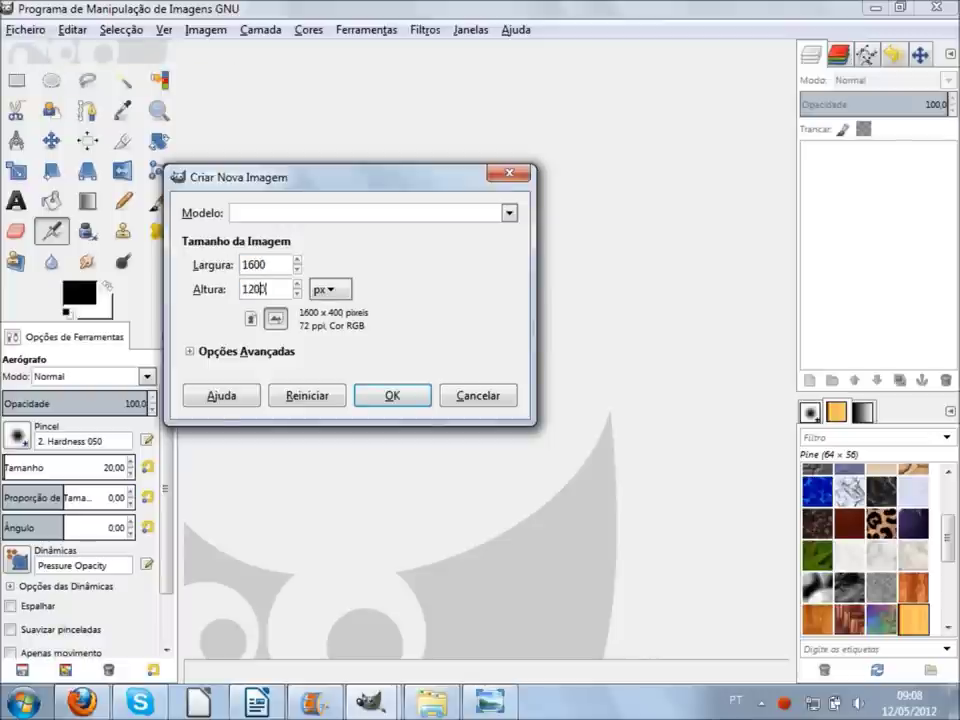
pyautogui.write('0')
pyautogui.click(390, 396)
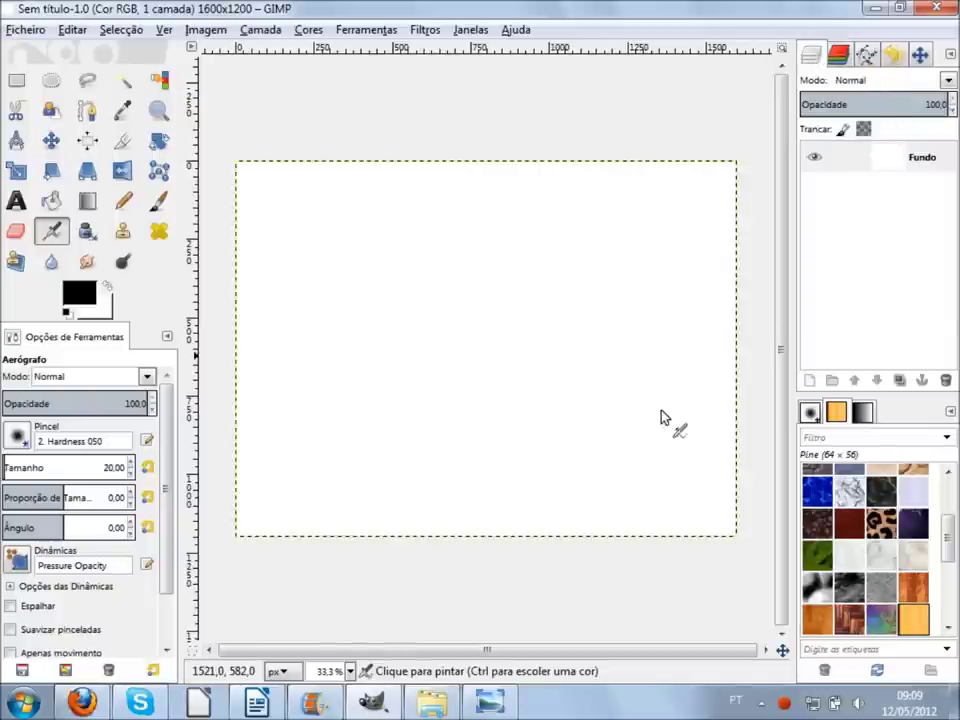
# Browse two wallpapers ahead to the wooden-plank image, then minimize Windows Photo Viewer
pyautogui.press('Right')
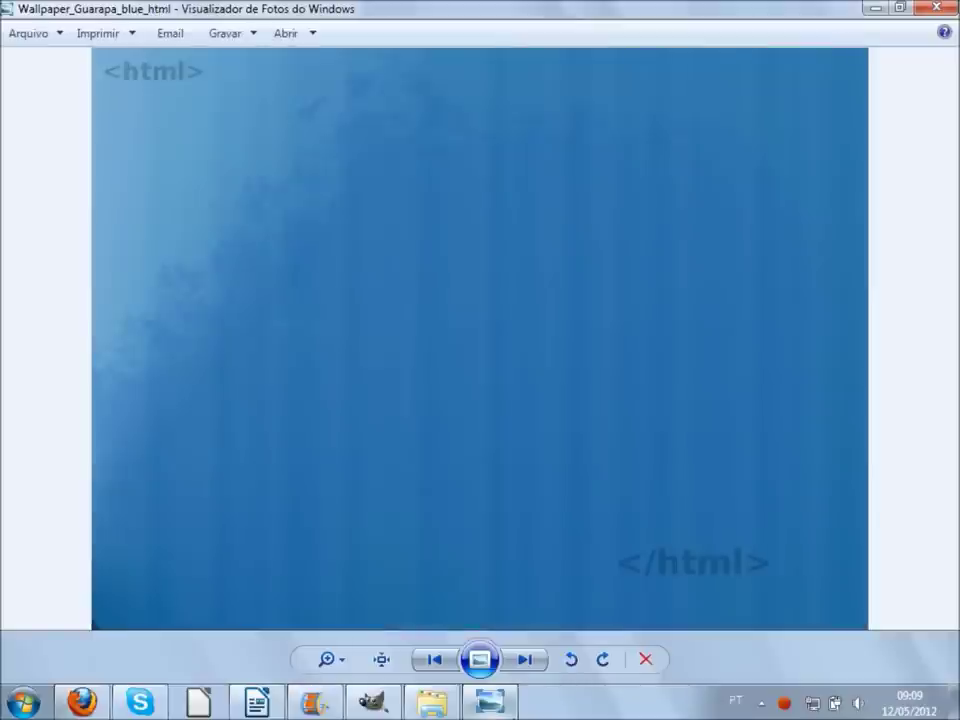
pyautogui.press('Right')
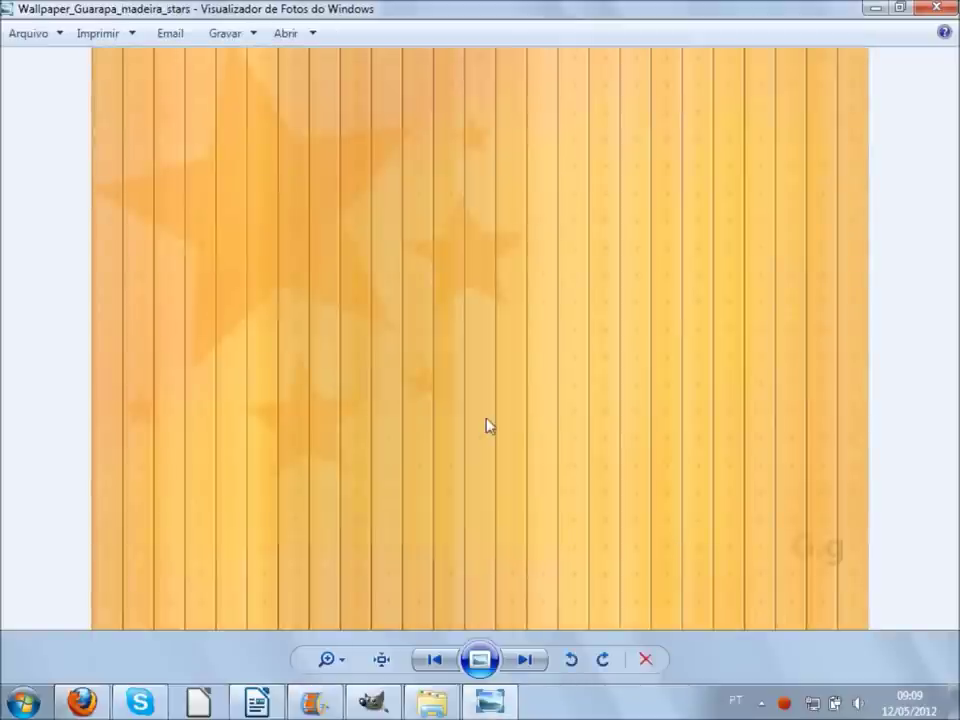
pyautogui.click(872, 10)
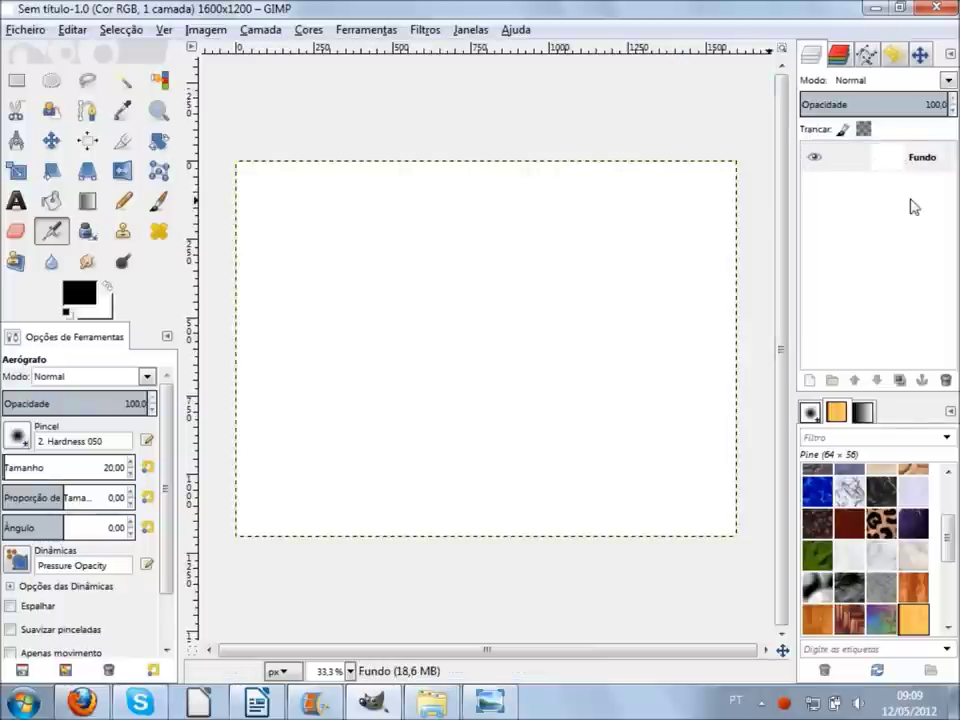
# Use the Paintbrush with the 2. Hardness 050 brush to paint a black wavy curve
pyautogui.click(611, 290)
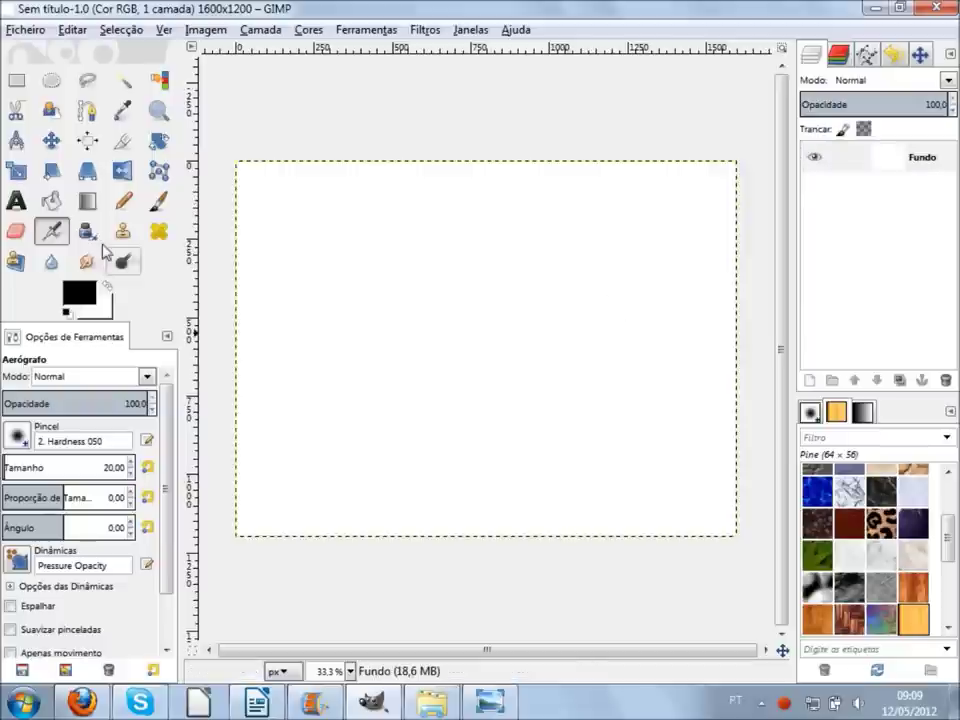
pyautogui.click(155, 202)
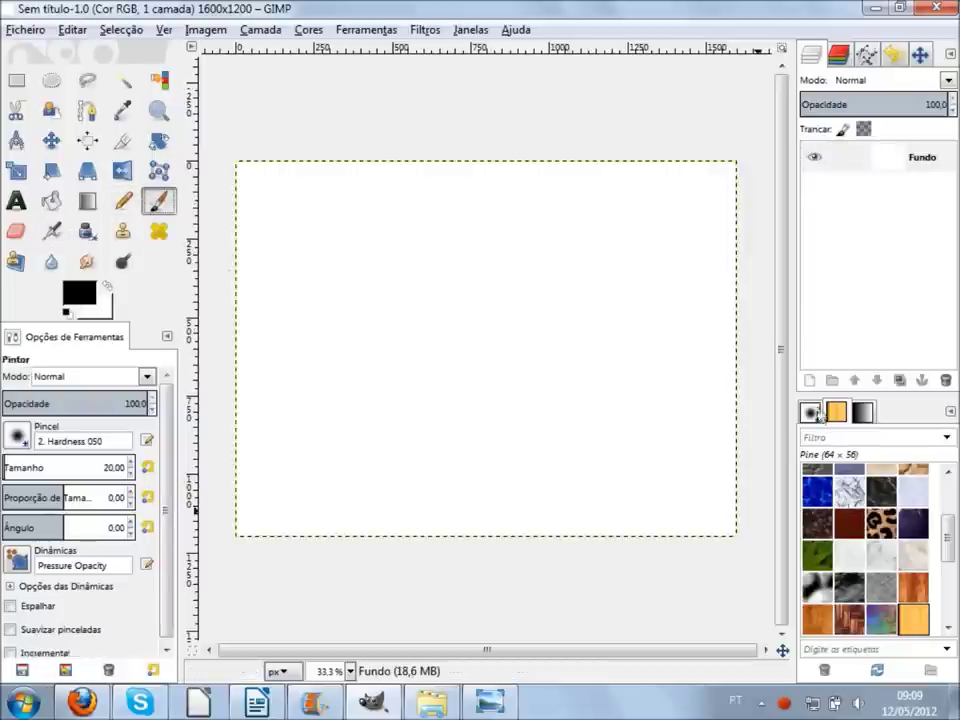
pyautogui.click(811, 413)
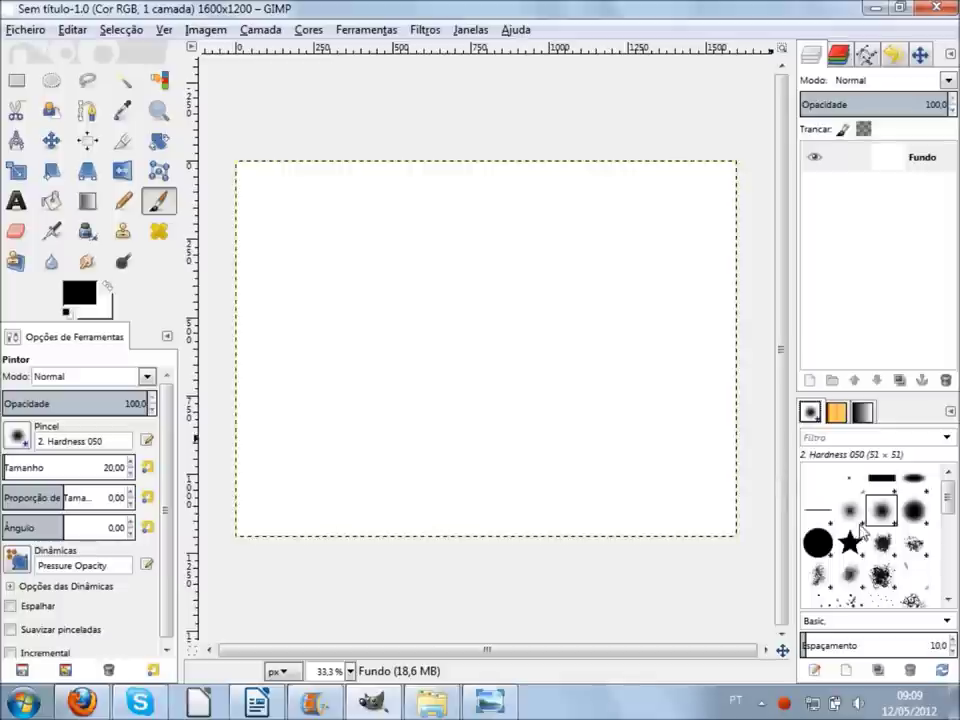
pyautogui.click(648, 319)
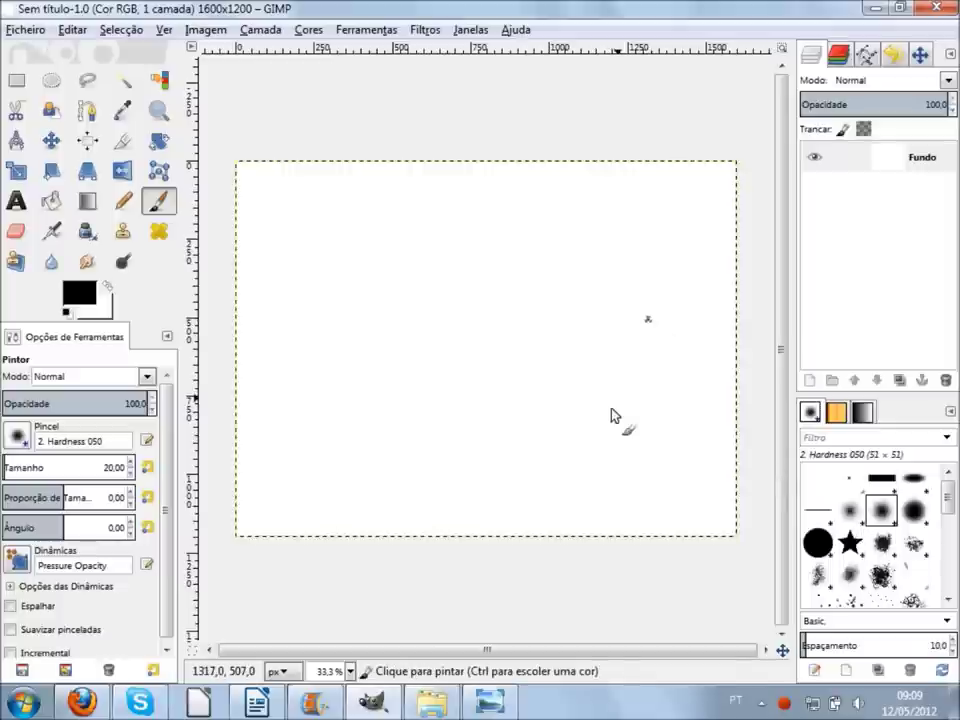
pyautogui.moveTo(612, 416); pyautogui.dragTo(253, 502)
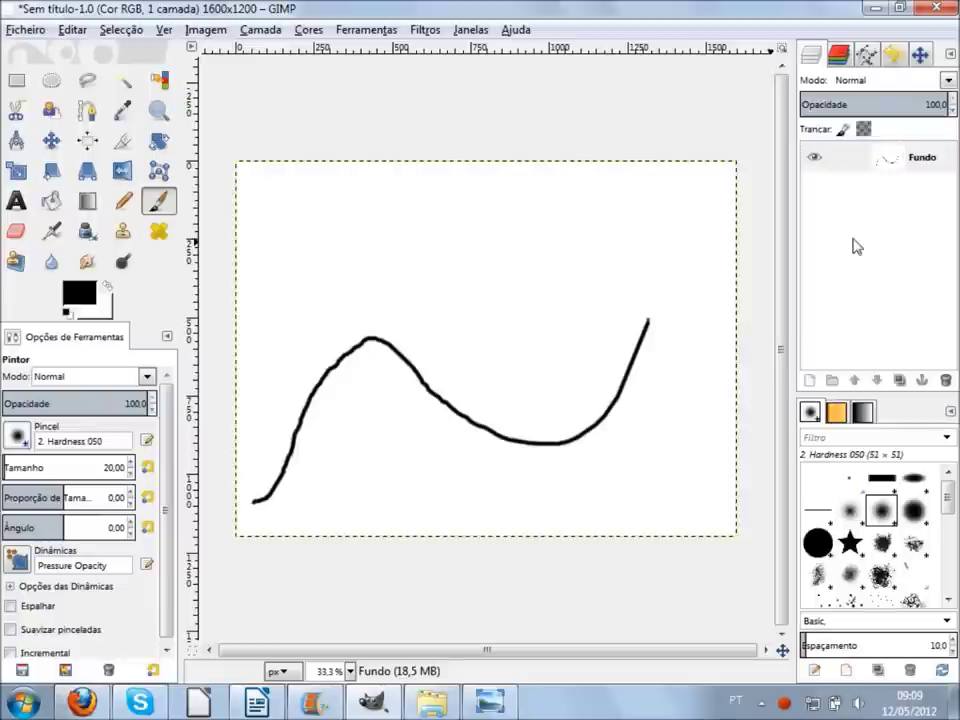
# Add a transparent 1600×1200 layer named Camada above Fundo
pyautogui.rightClick(854, 246)
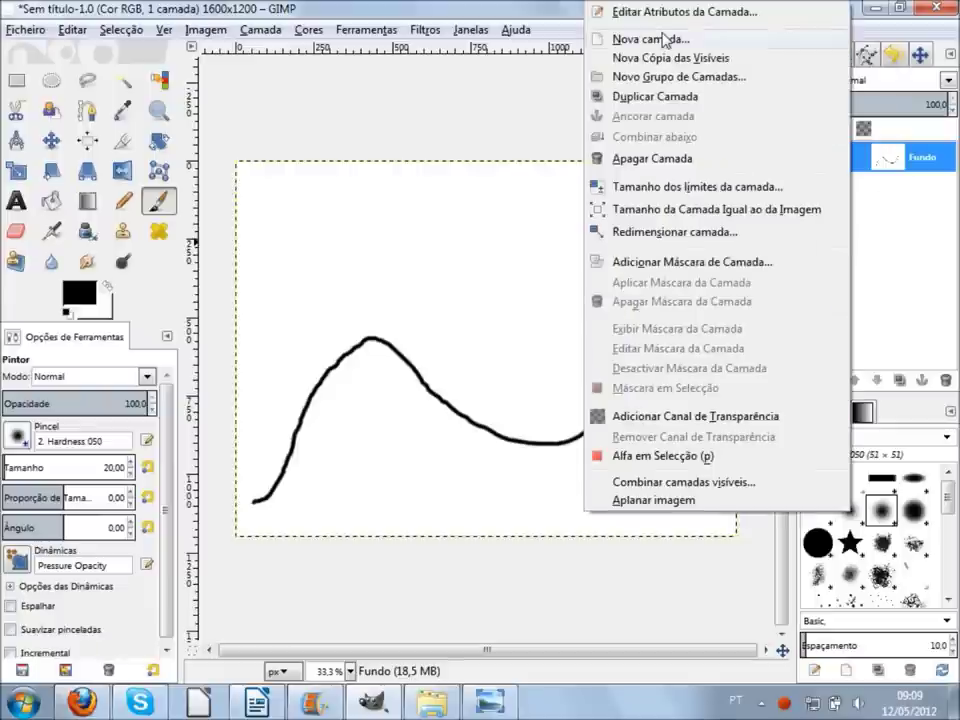
pyautogui.click(896, 294)
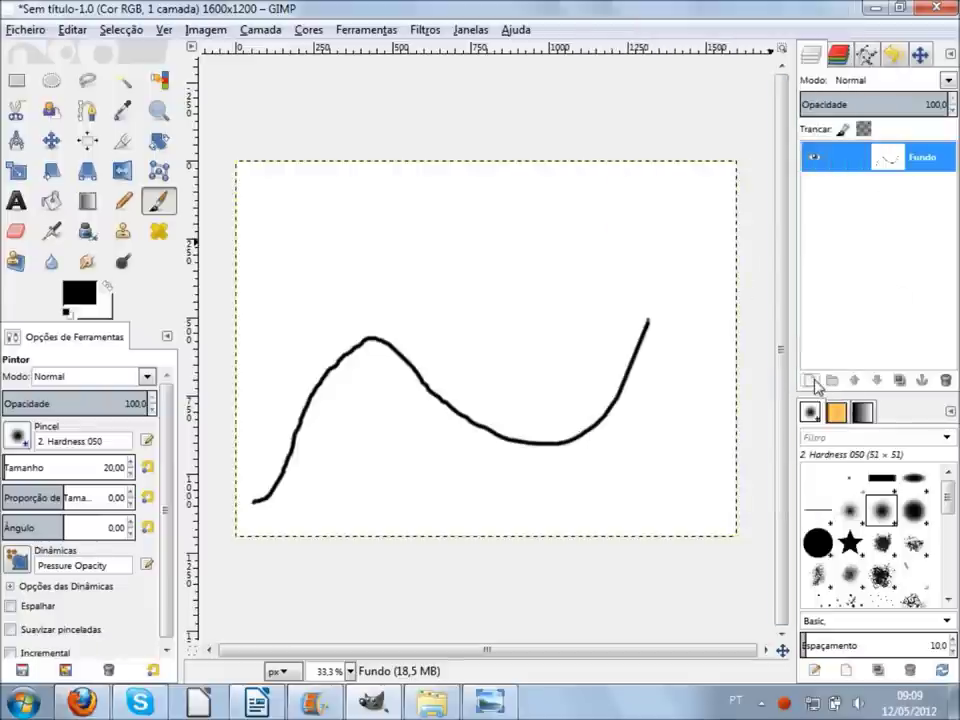
pyautogui.click(810, 381)
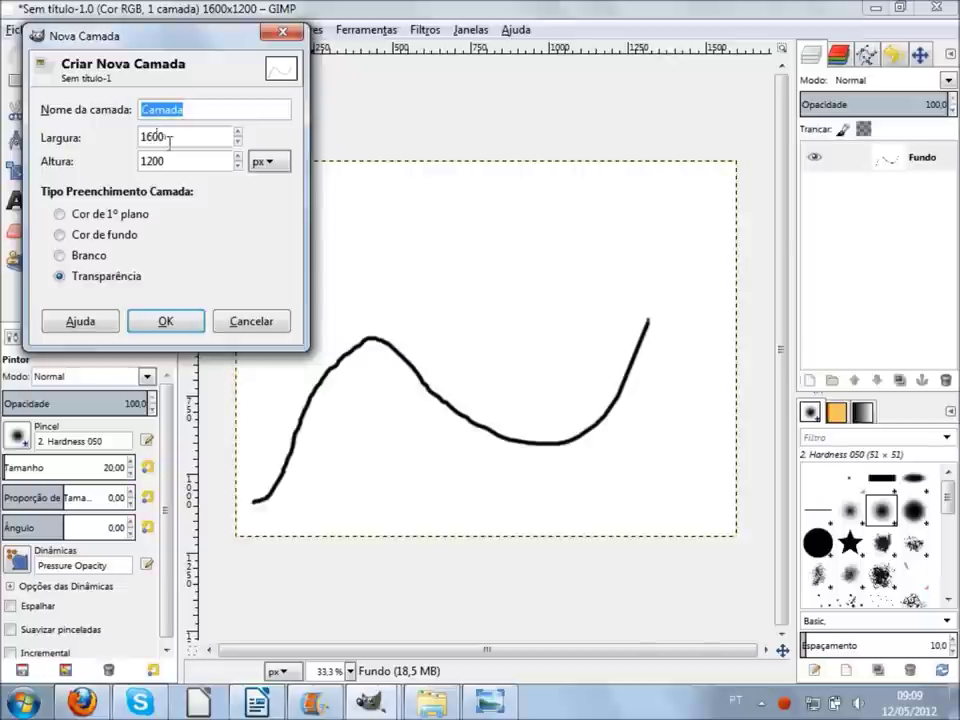
pyautogui.press('Tab')
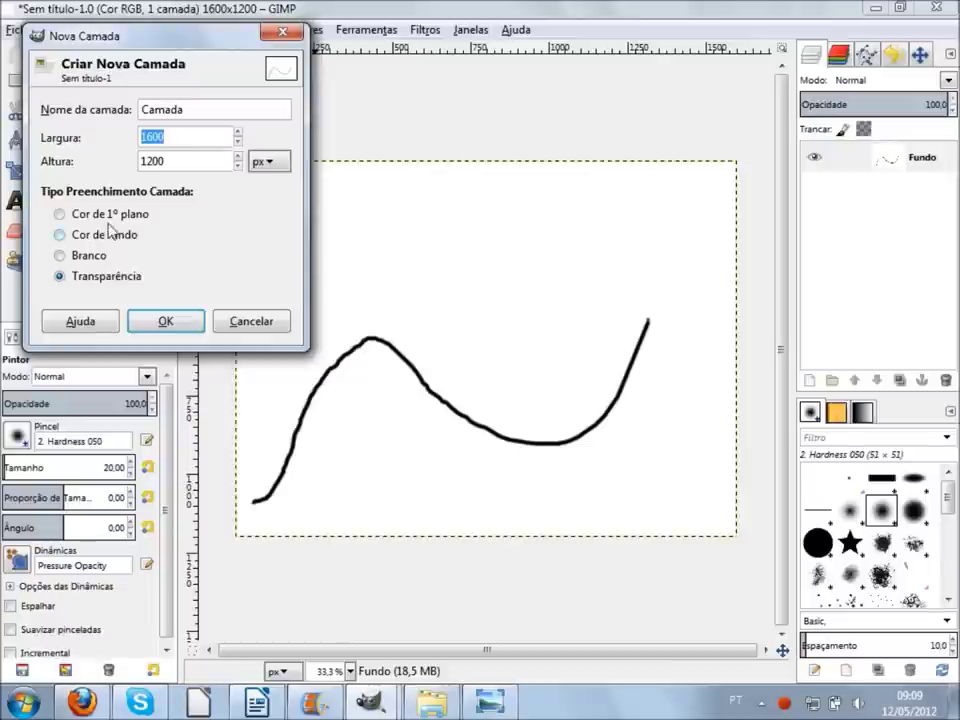
pyautogui.moveTo(126, 37); pyautogui.dragTo(308, 62)
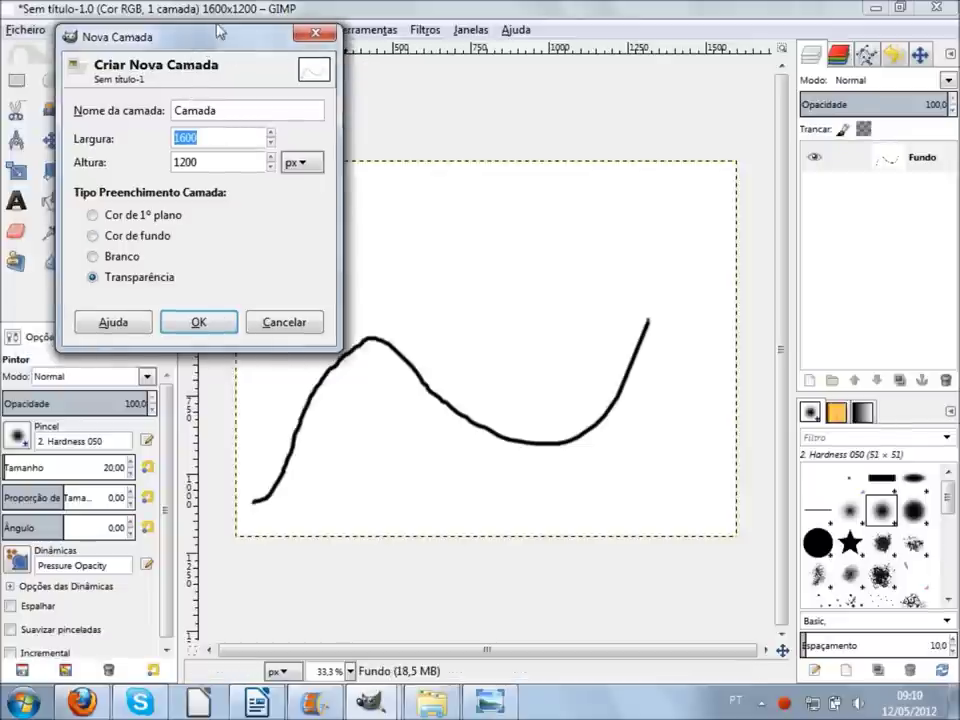
pyautogui.click(386, 103)
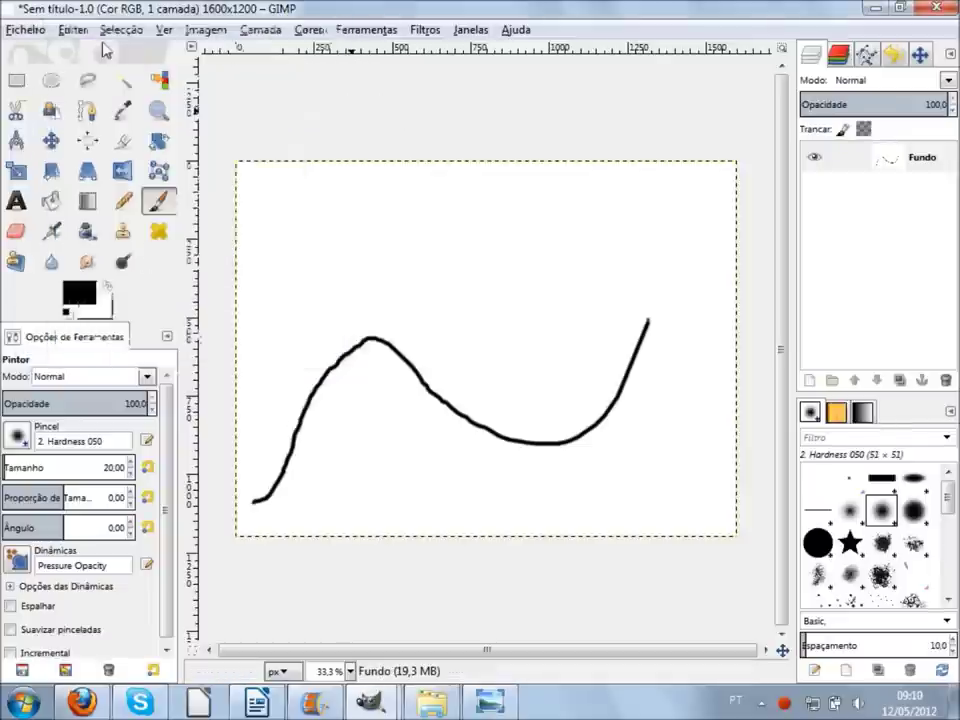
pyautogui.click(432, 703)
pyautogui.click(373, 703)
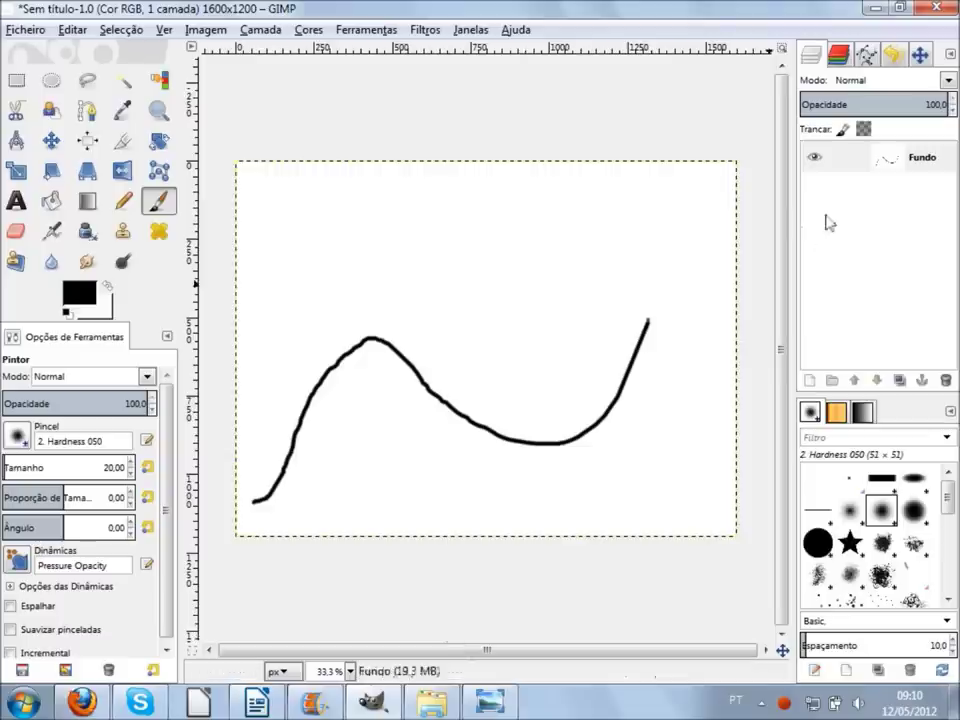
pyautogui.rightClick(830, 160)
pyautogui.click(623, 40)
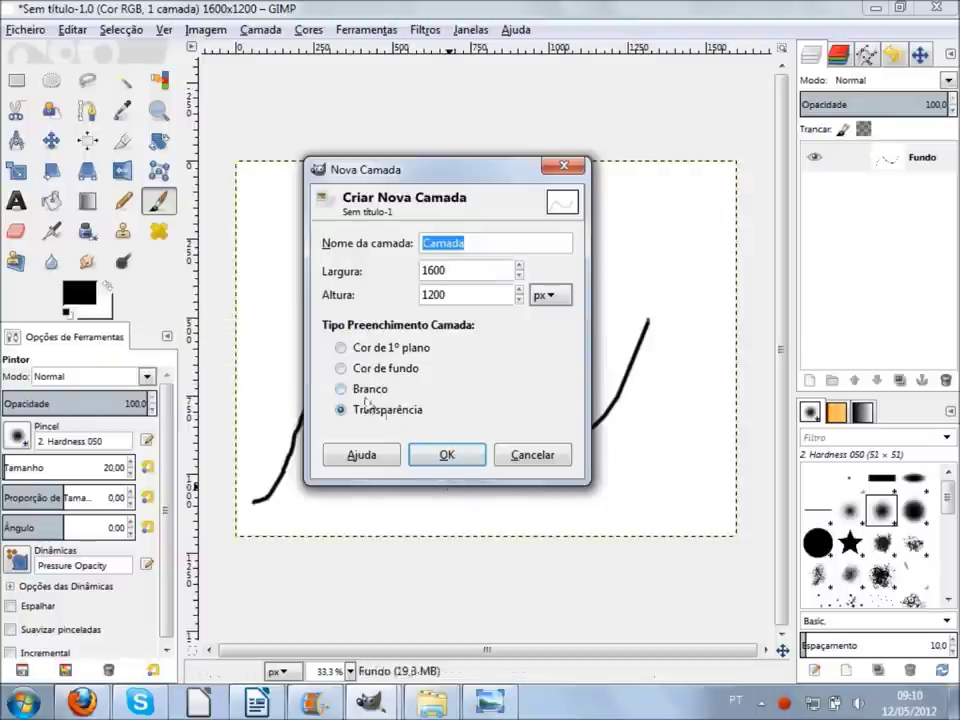
pyautogui.click(448, 456)
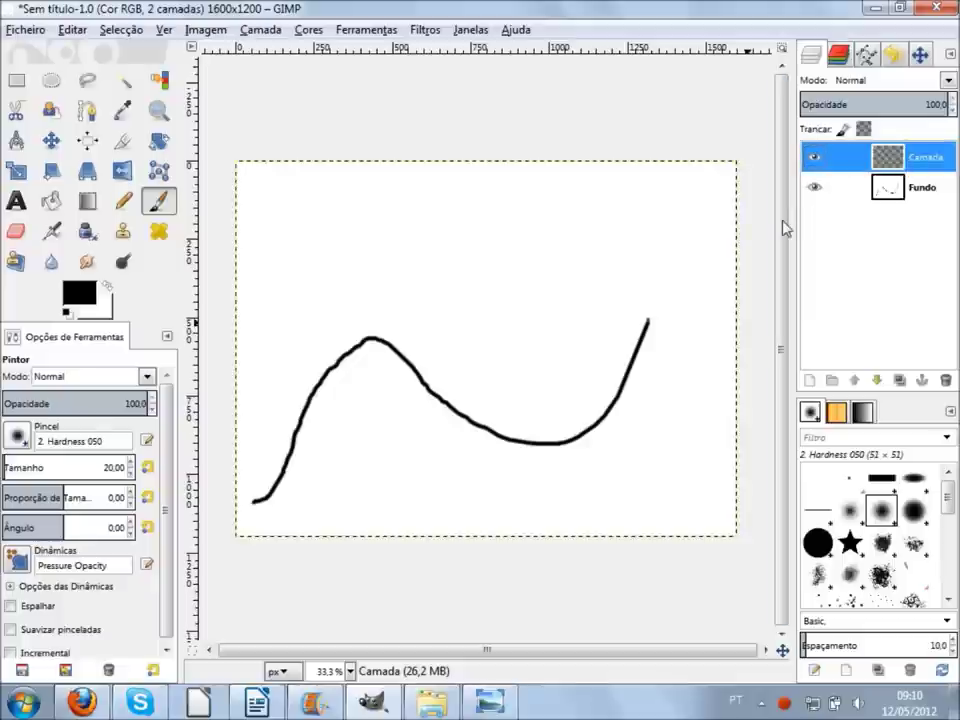
# Fill the Camada layer with black and set its opacity to 38
pyautogui.moveTo(80, 295); pyautogui.dragTo(410, 297)
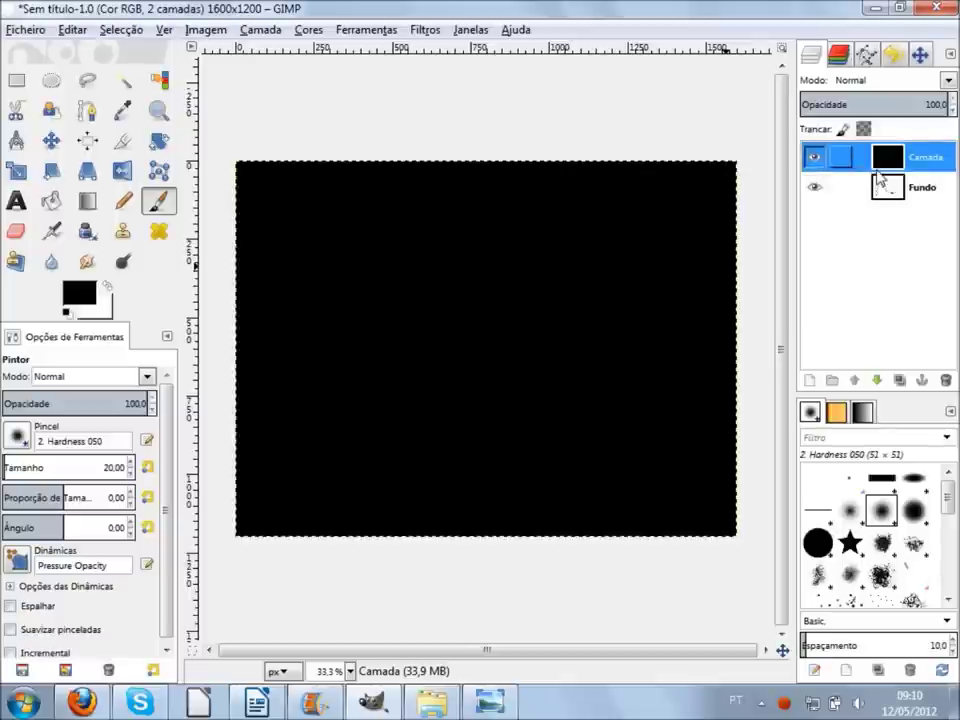
pyautogui.moveTo(857, 104)
pyautogui.mouseDown()
pyautogui.moveTo(846, 104)
pyautogui.moveTo(884, 104)
pyautogui.mouseUp()
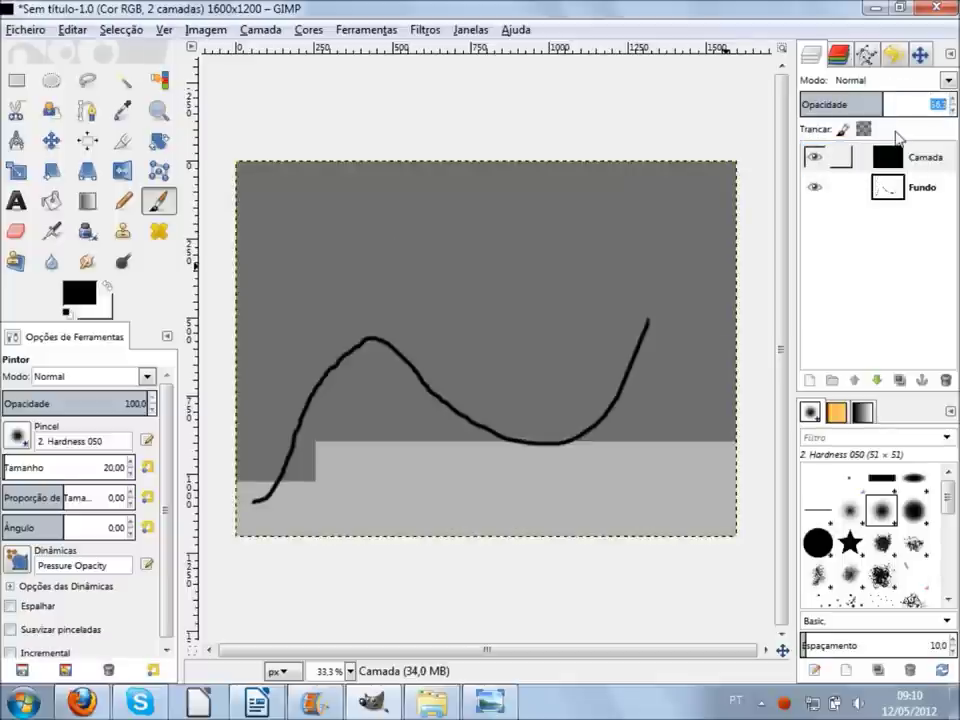
pyautogui.click(900, 192)
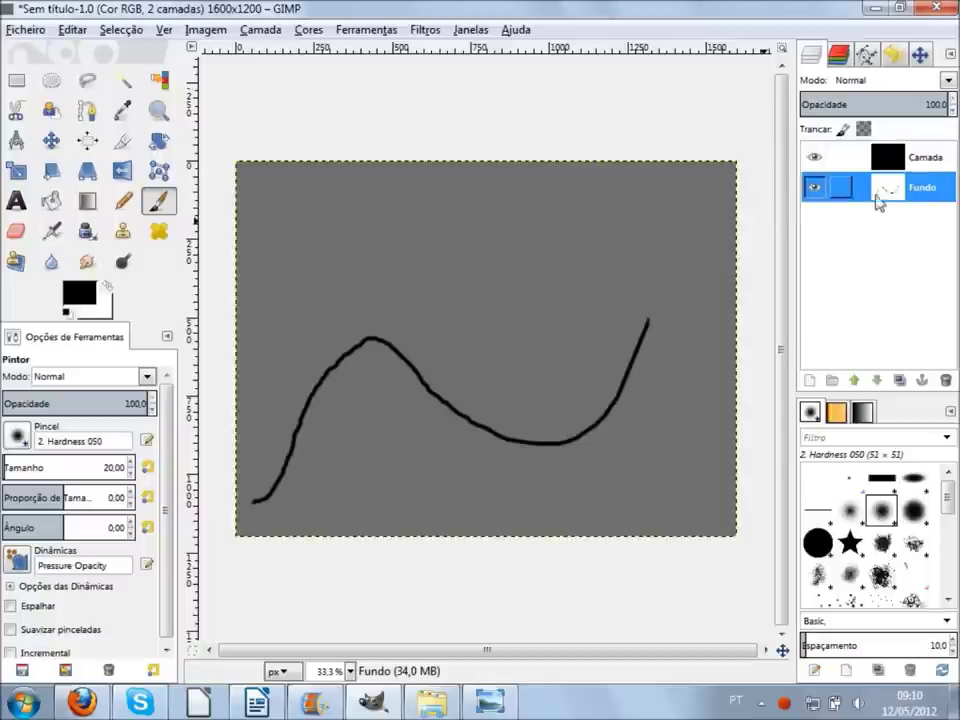
pyautogui.click(898, 165)
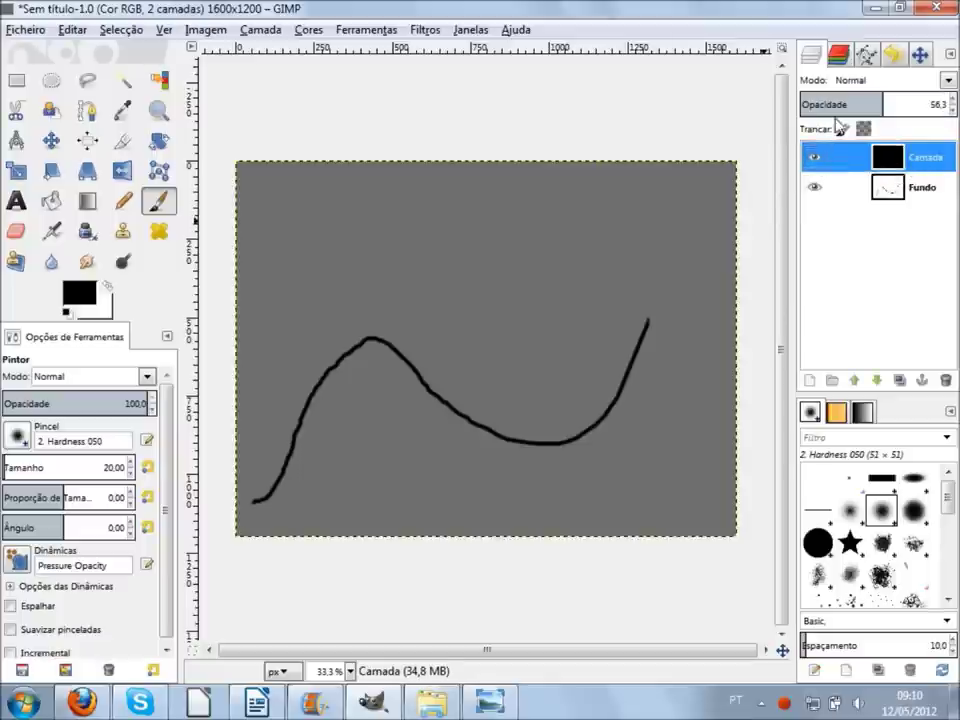
pyautogui.click(916, 100)
pyautogui.moveTo(916, 103); pyautogui.dragTo(954, 104)
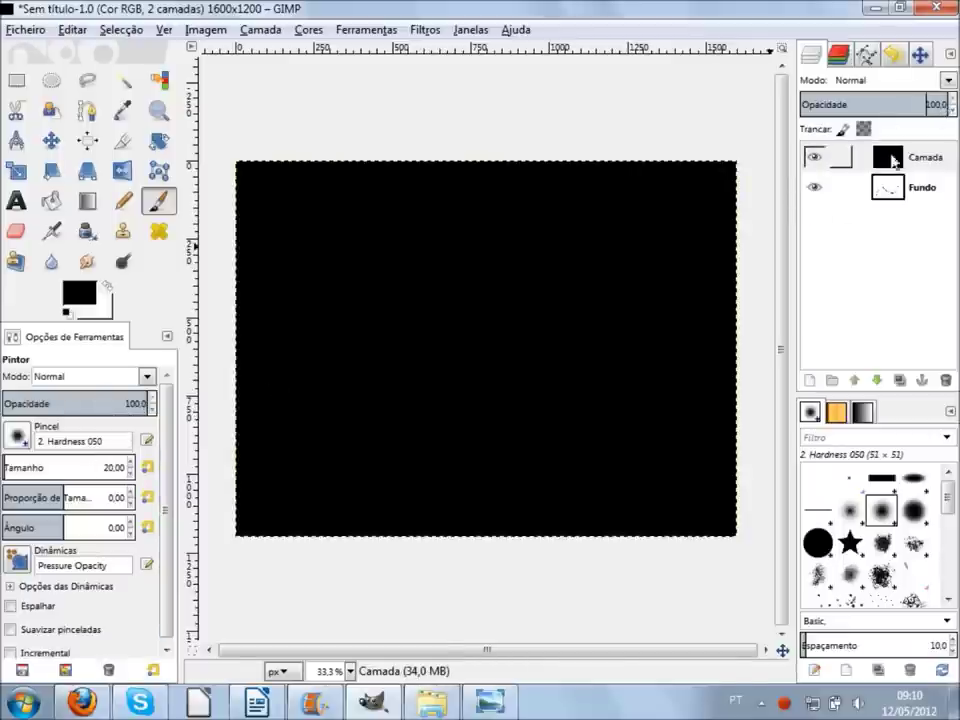
pyautogui.moveTo(890, 104); pyautogui.dragTo(878, 104)
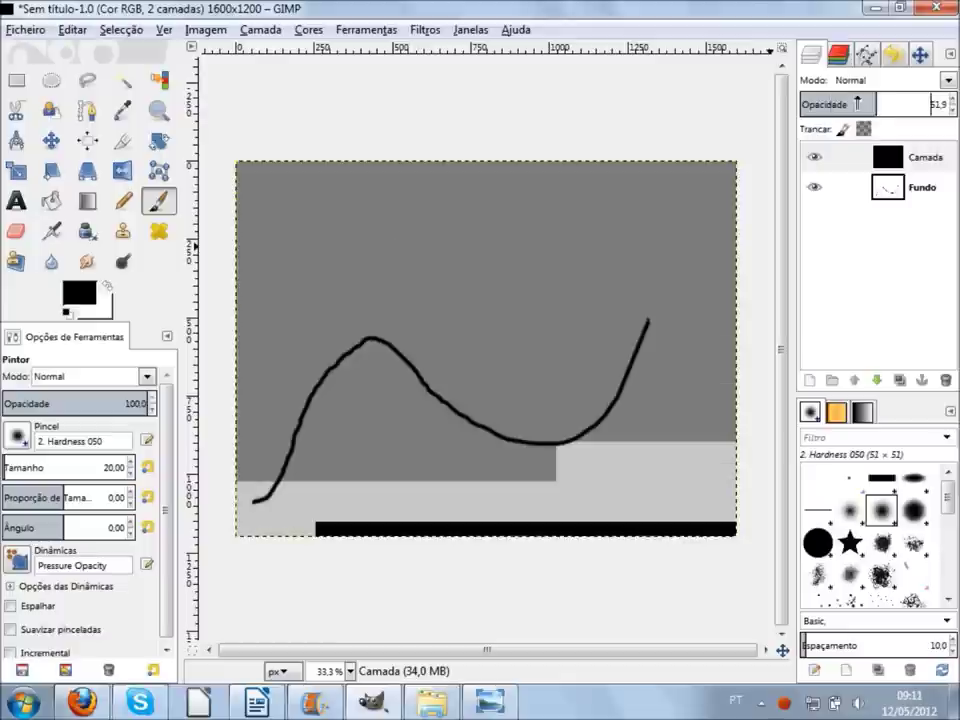
pyautogui.moveTo(878, 104); pyautogui.dragTo(857, 104)
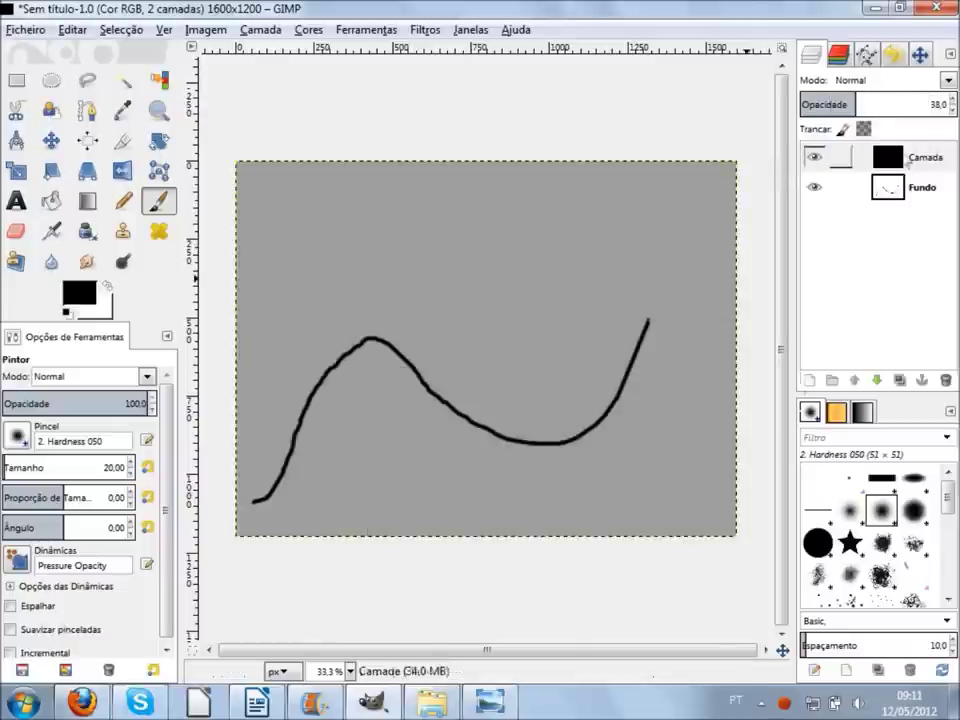
# Clear the grey contents of the Camada layer with Delete
pyautogui.click(908, 163)
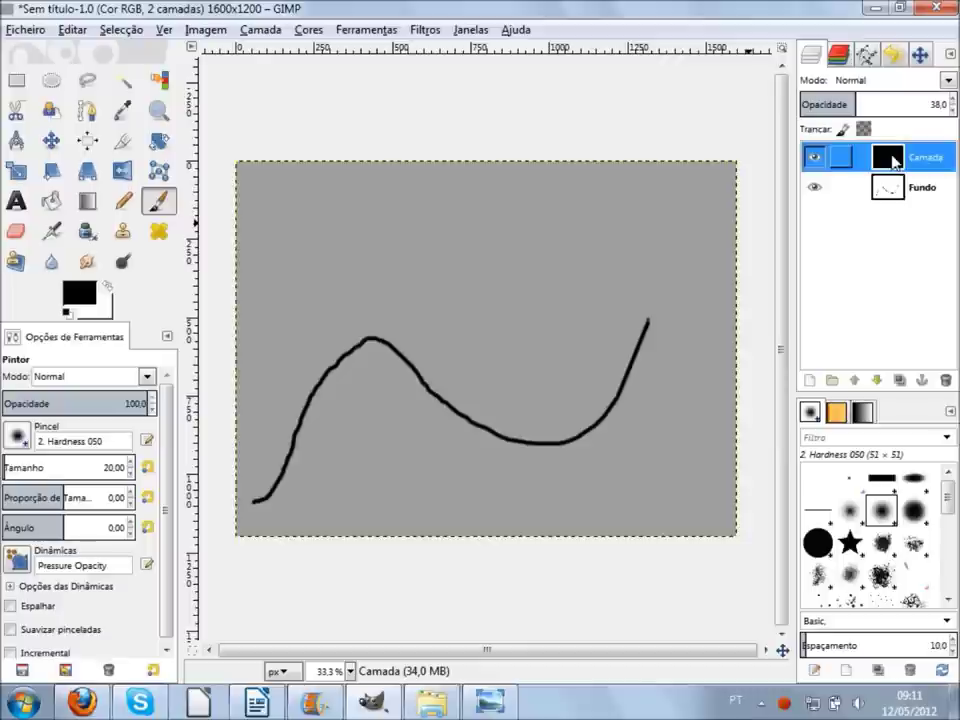
pyautogui.click(411, 327)
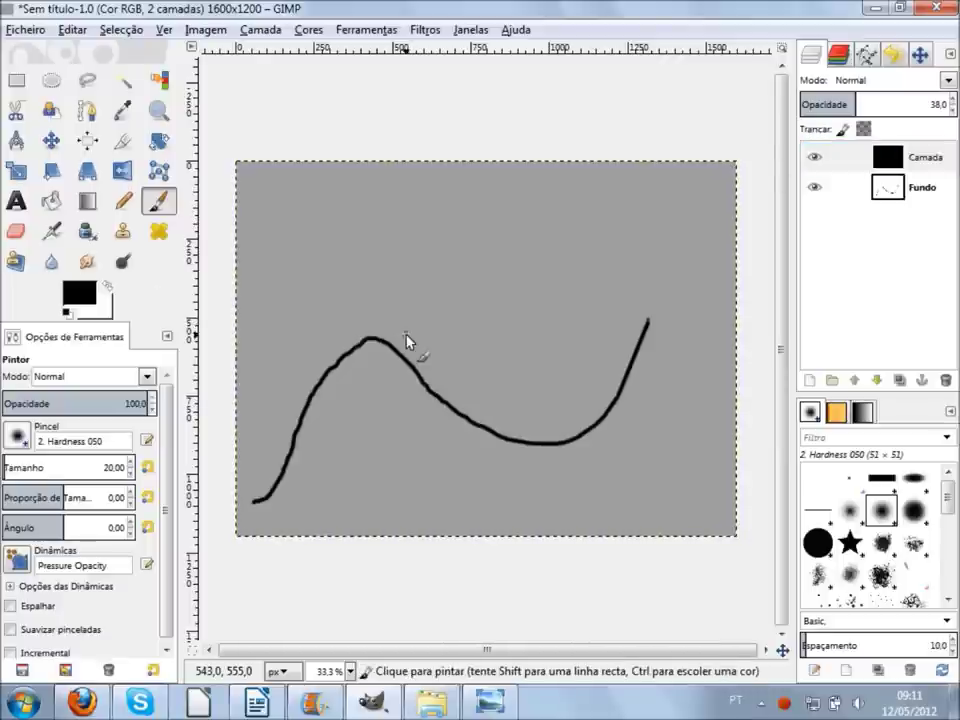
pyautogui.press('Delete')
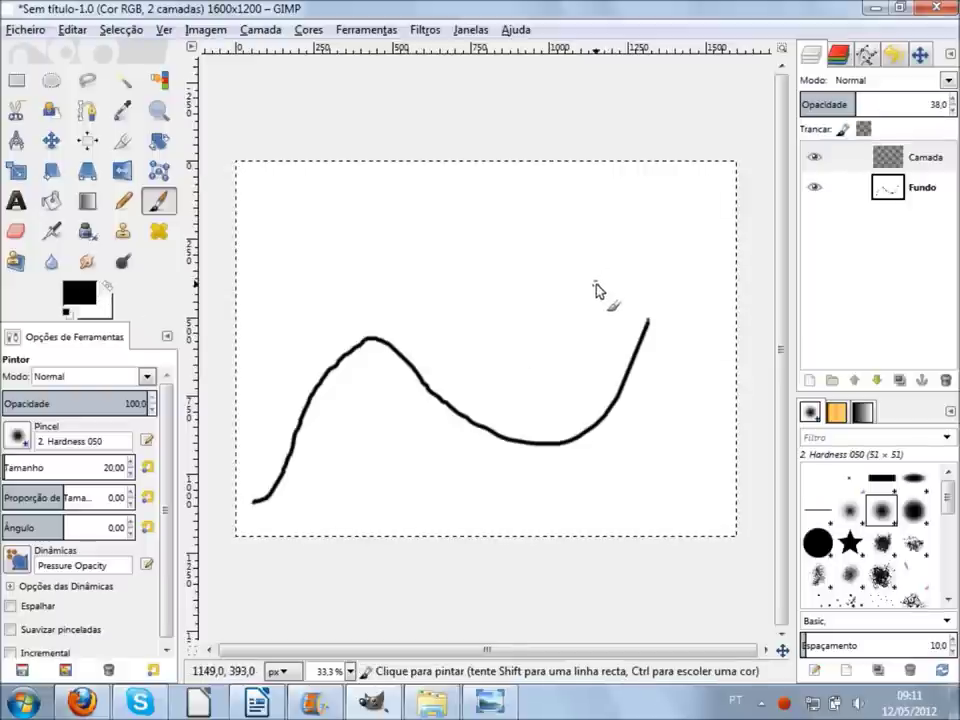
# Set Camada's opacity to 81 and paint test strokes across the canvas
pyautogui.click(905, 104)
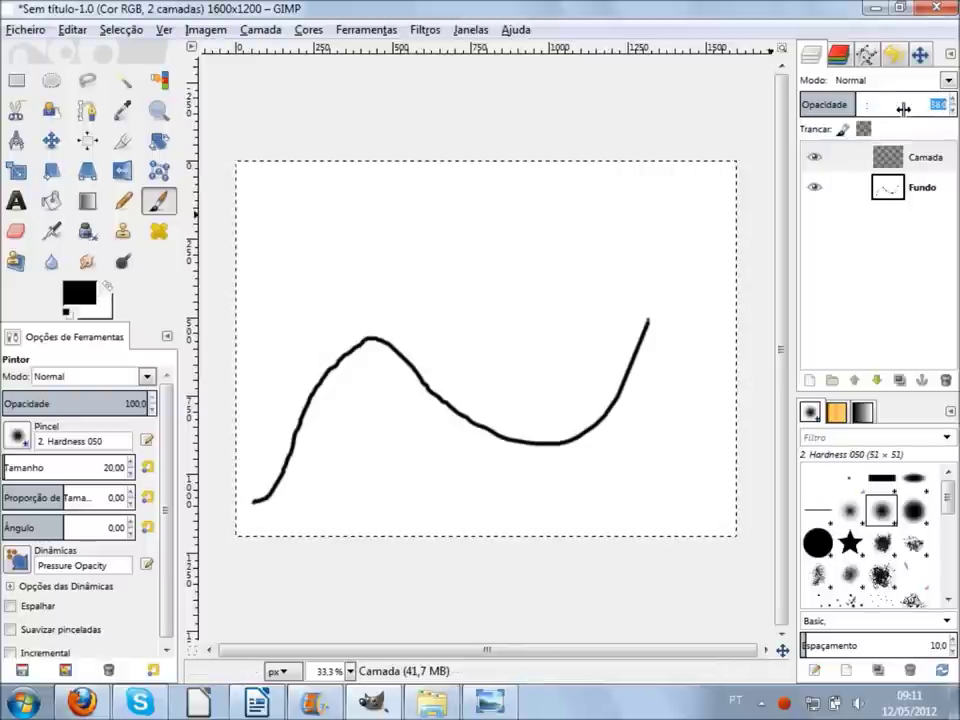
pyautogui.write('81')
pyautogui.click(636, 182)
pyautogui.moveTo(645, 218)
pyautogui.mouseDown()
pyautogui.moveTo(672, 238)
pyautogui.moveTo(622, 510)
pyautogui.moveTo(514, 246)
pyautogui.moveTo(291, 215)
pyautogui.mouseUp()
# Check Camada's attributes and visibility, then undo its test strokes
pyautogui.doubleClick(887, 157)
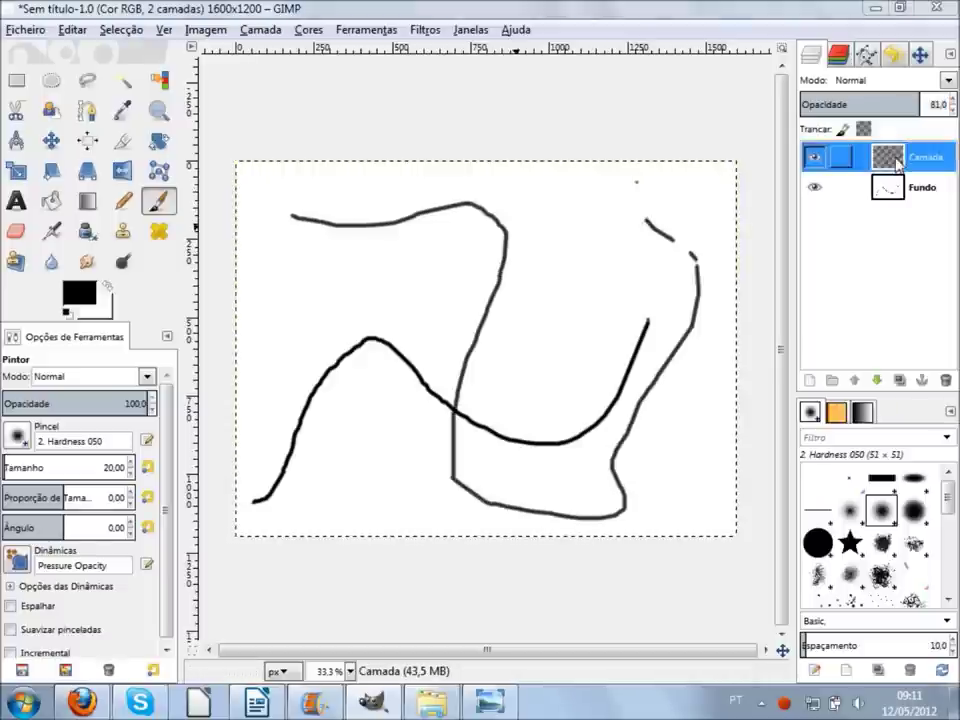
pyautogui.press('Escape')
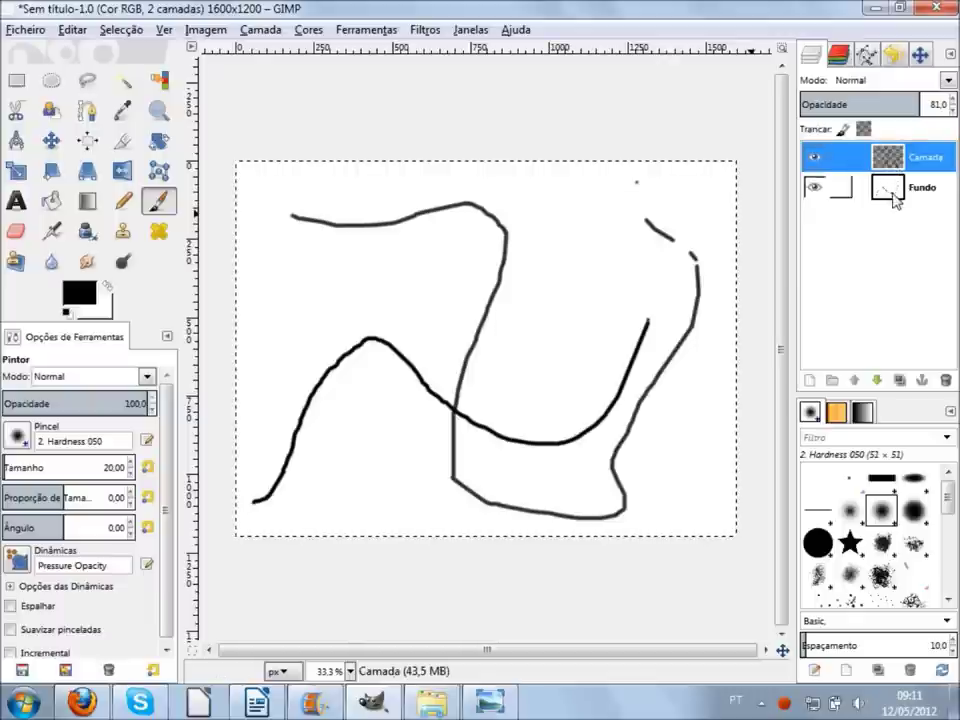
pyautogui.click(886, 188)
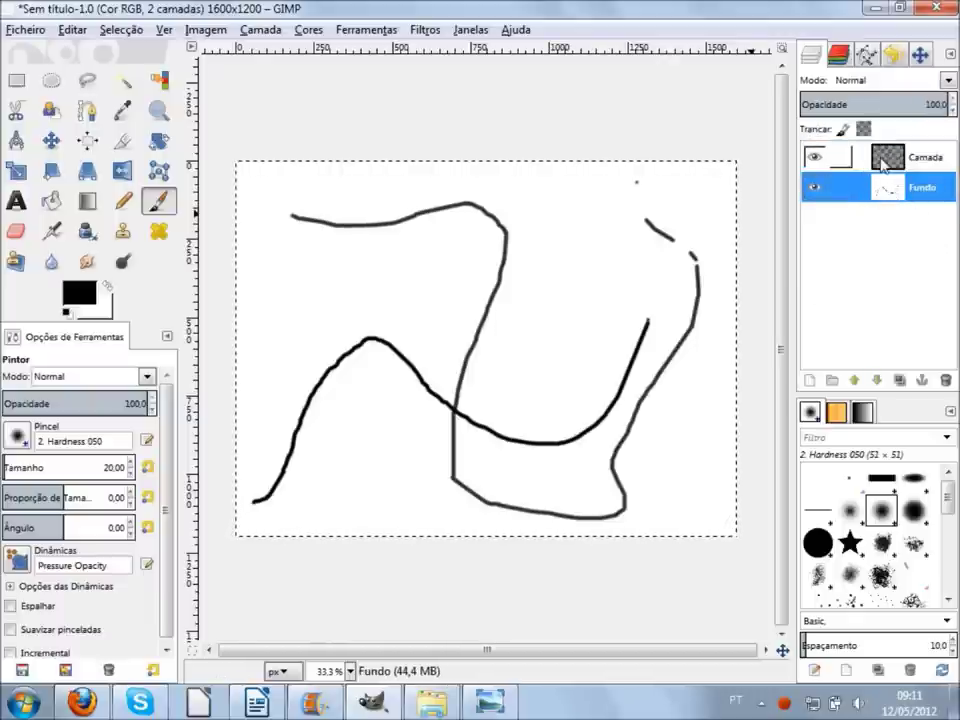
pyautogui.click(886, 166)
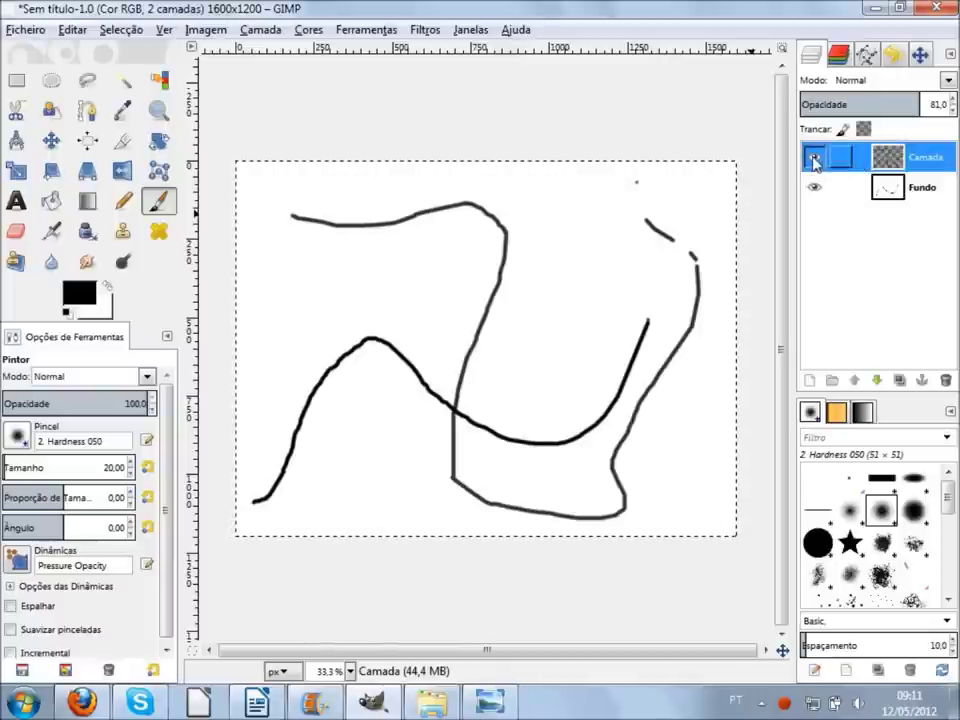
pyautogui.click(815, 162)
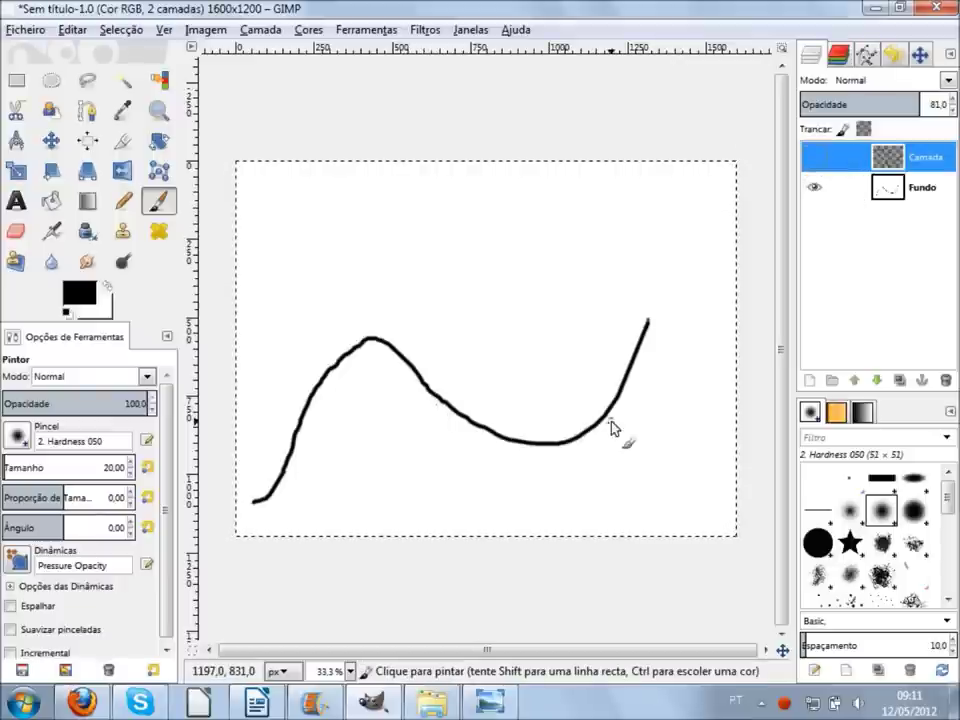
pyautogui.click(815, 157)
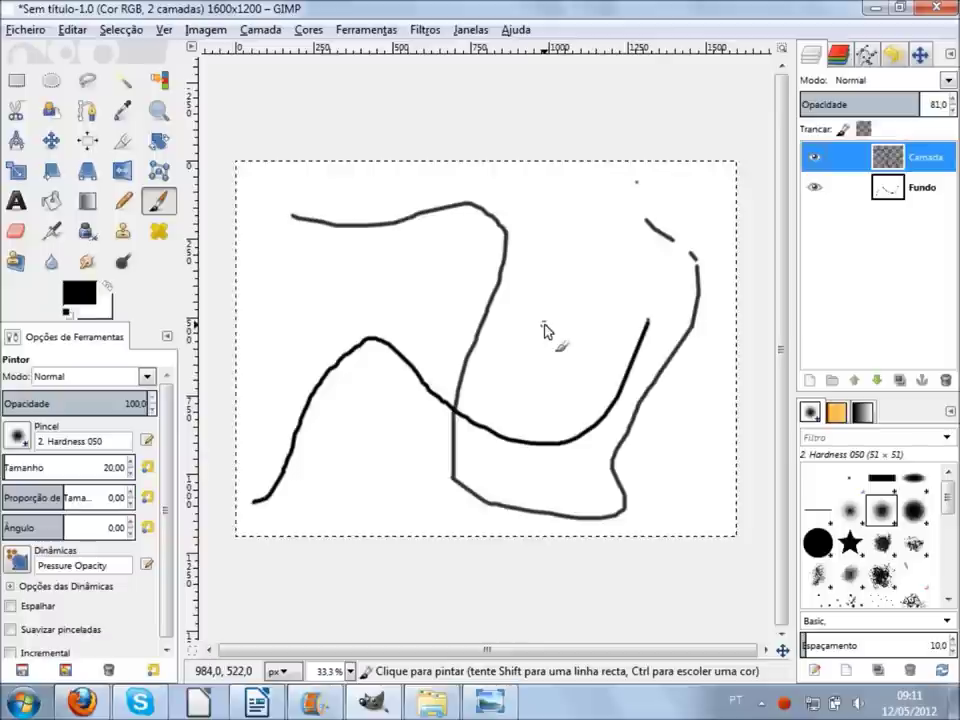
pyautogui.hotkey('ctrl', 'z')
pyautogui.hotkey('ctrl', 'z')
pyautogui.hotkey('ctrl', 'z')
pyautogui.hotkey('ctrl', 'z')
pyautogui.hotkey('ctrl', 'z')
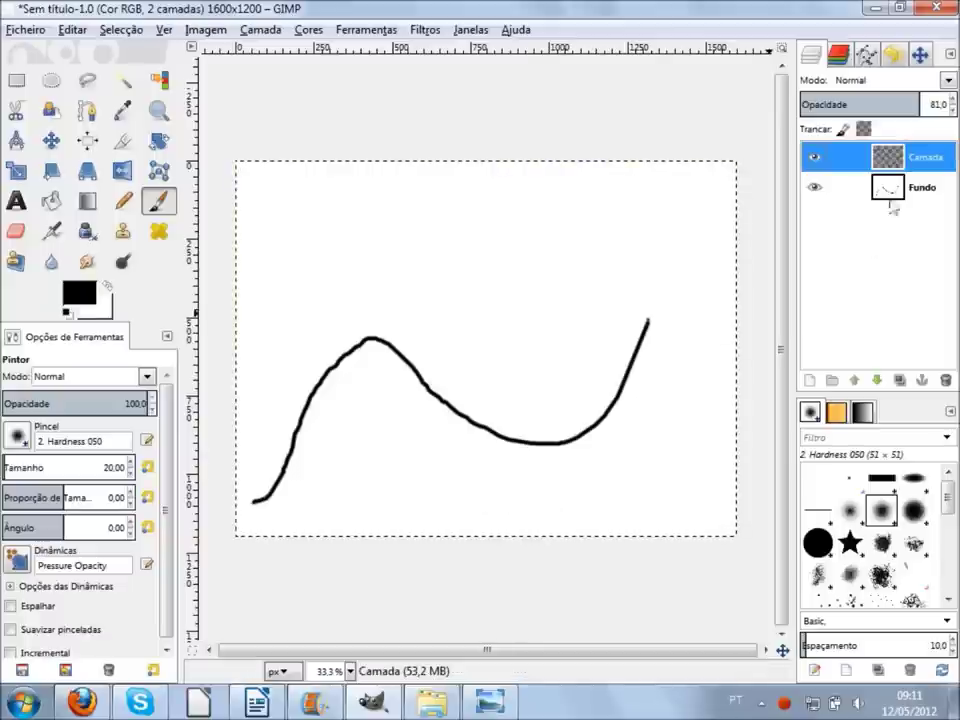
# Remove the black curve from the Fundo layer, then reselect Camada
pyautogui.click(860, 192)
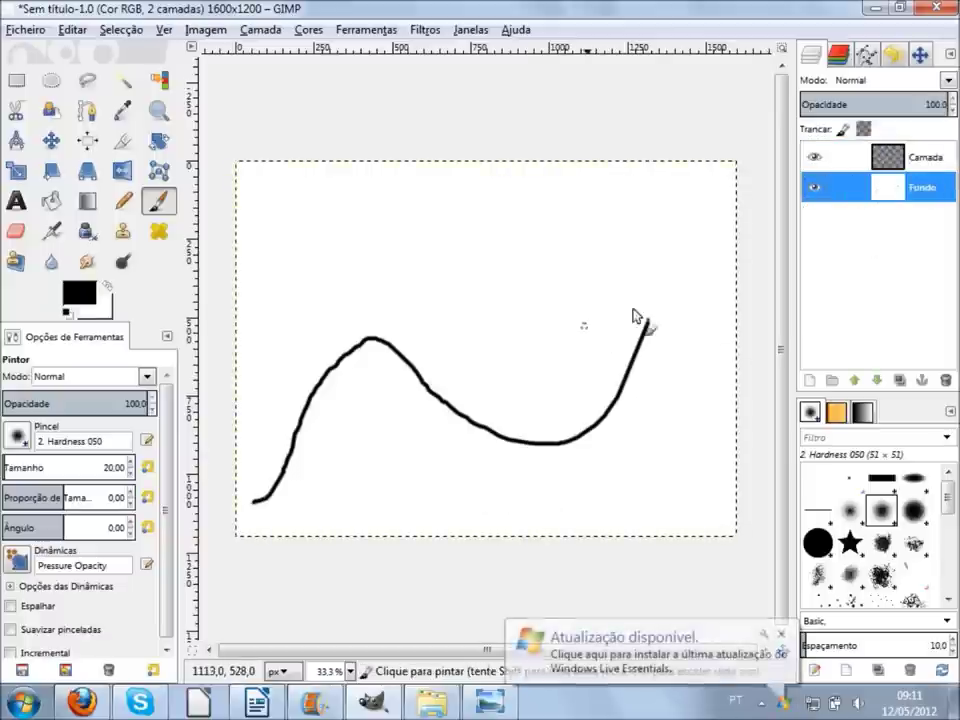
pyautogui.hotkey('ctrl', 'z')
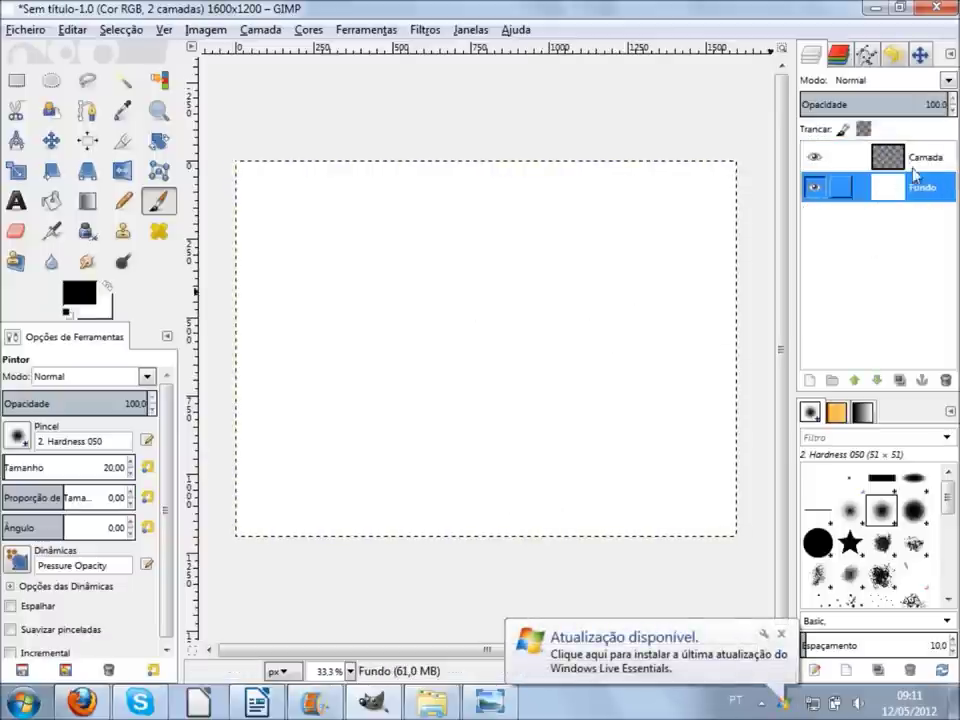
pyautogui.click(895, 158)
pyautogui.doubleClick(895, 158)
pyautogui.click(358, 253)
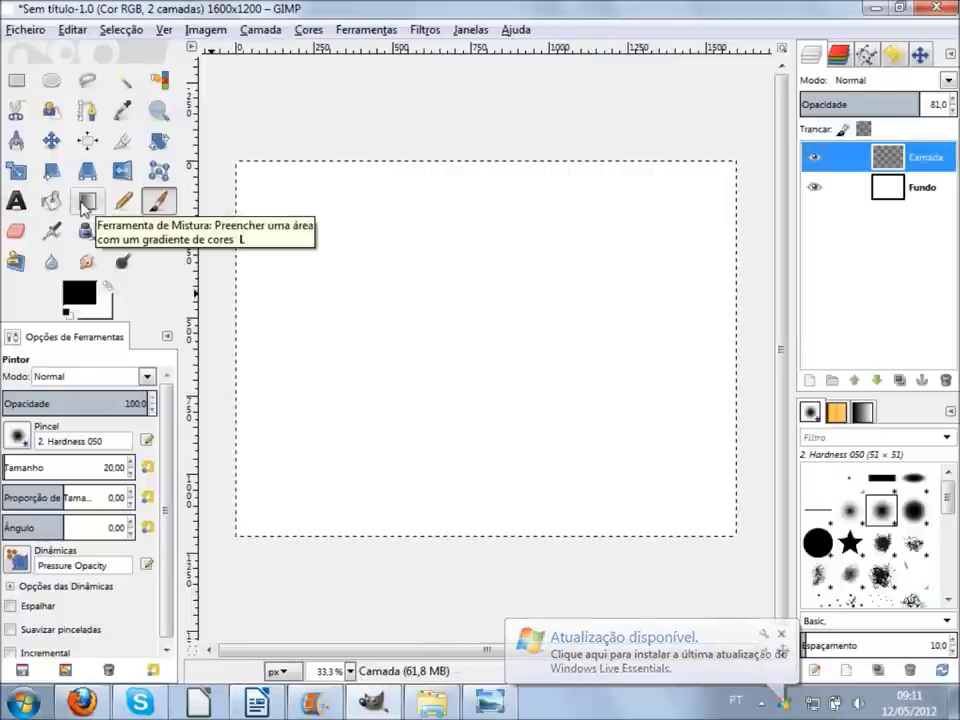
# Choose the Blend tool, undo a test gradient, keep Linear shape, and show gradients
pyautogui.click(86, 203)
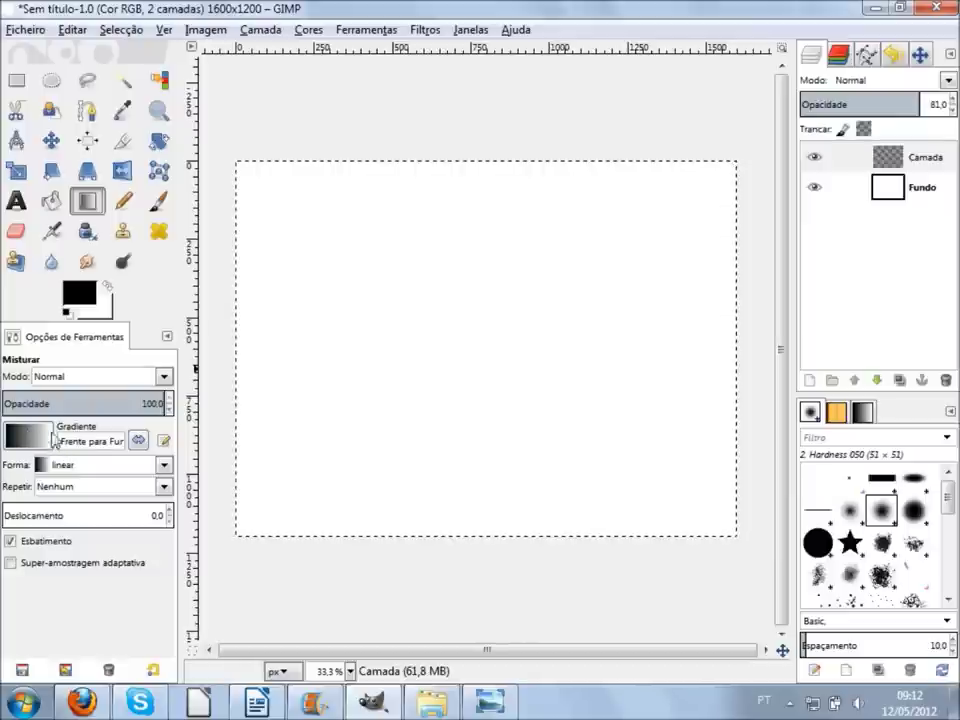
pyautogui.moveTo(386, 364); pyautogui.dragTo(499, 347)
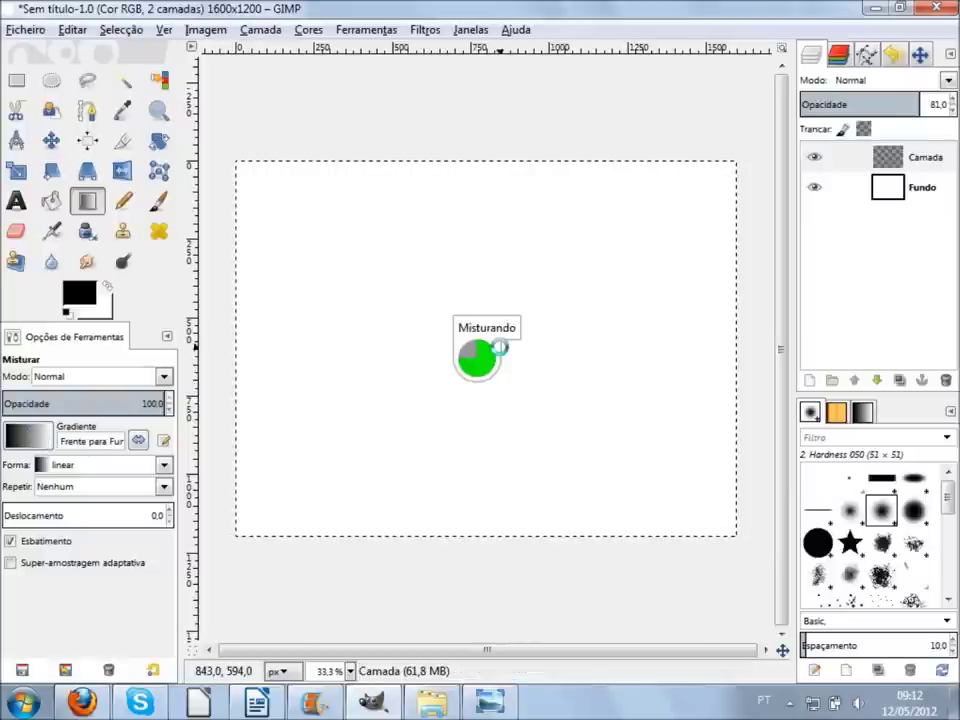
pyautogui.hotkey('ctrl', 'z')
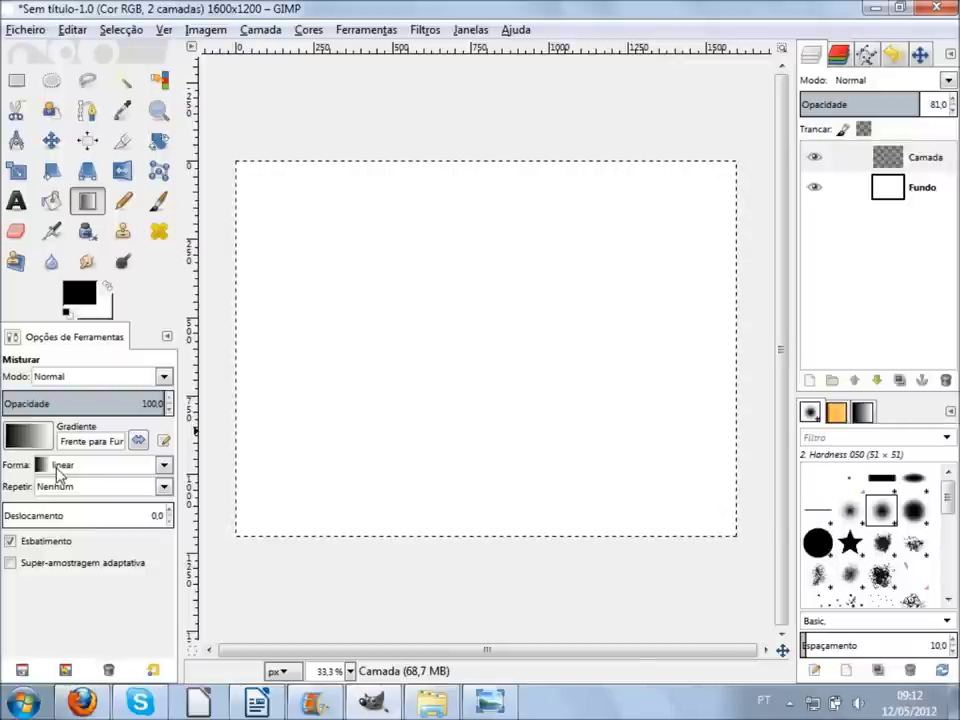
pyautogui.click(163, 466)
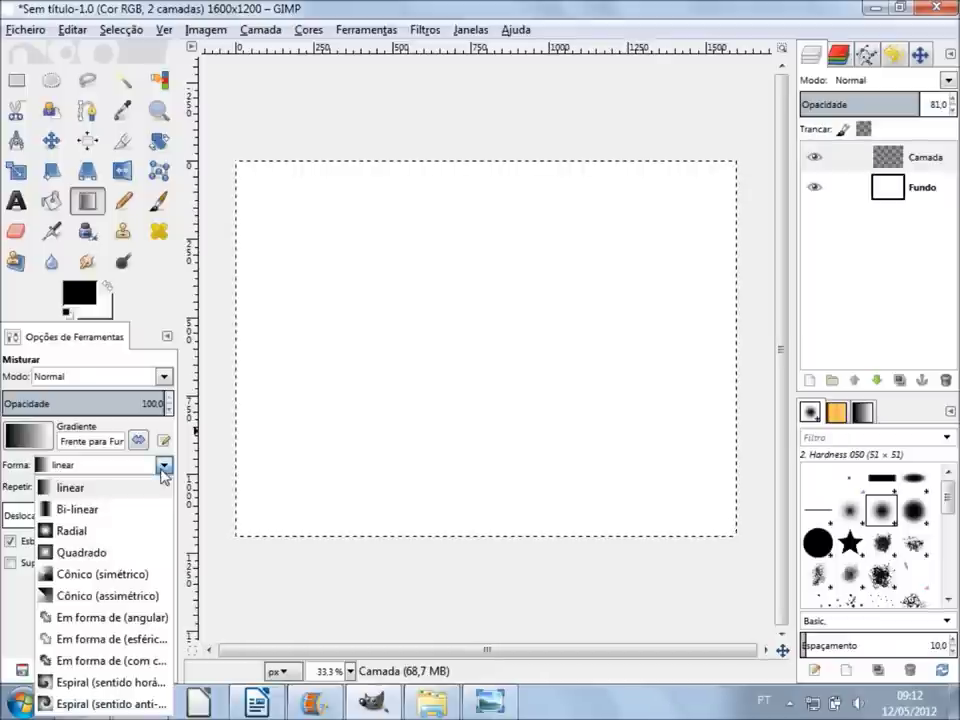
pyautogui.click(163, 468)
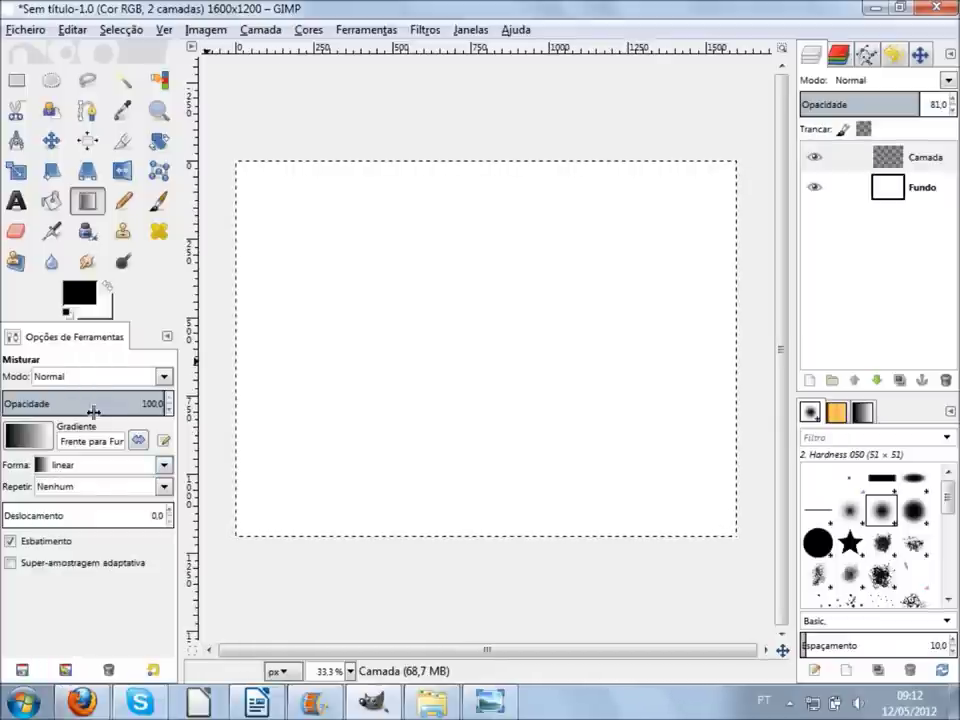
pyautogui.click(31, 447)
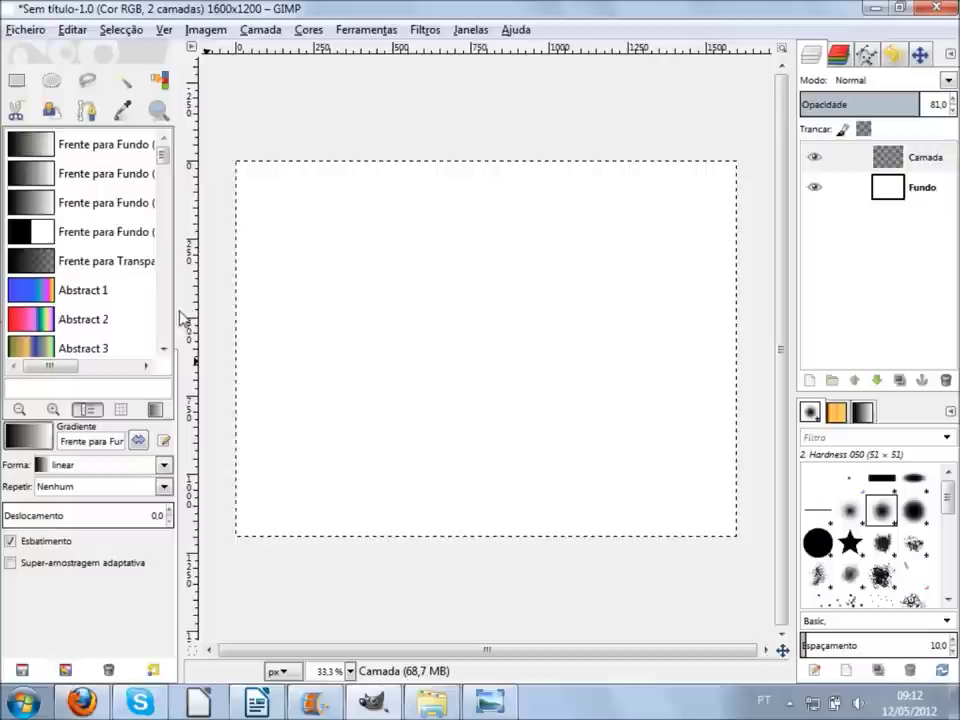
# Scroll the gradient list and choose the Neon Green gradient
pyautogui.scroll(-3, 100, 265)
pyautogui.scroll(-3, 100, 265)
pyautogui.scroll(-3, 100, 265)
pyautogui.scroll(-1, 100, 265)
pyautogui.scroll(-2, 100, 265)
pyautogui.scroll(-3, 100, 265)
pyautogui.scroll(-1, 100, 265)
pyautogui.scroll(-3, 100, 268)
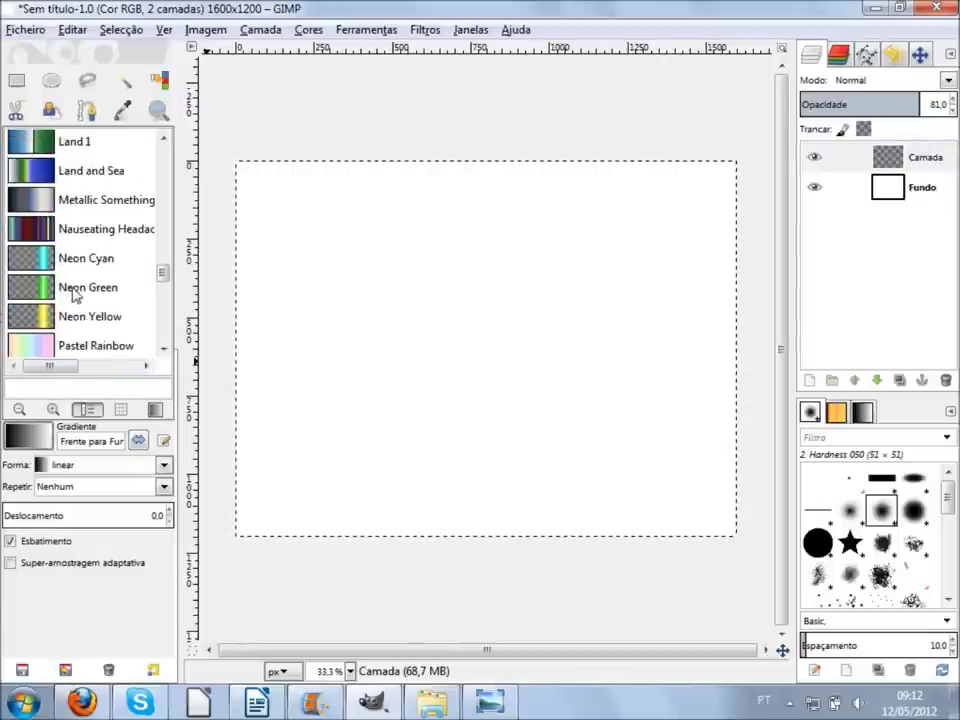
pyautogui.doubleClick(74, 295)
pyautogui.click(74, 293)
# Review the near-black foreground colour without changes and select the Bucket Fill tool
pyautogui.click(452, 463)
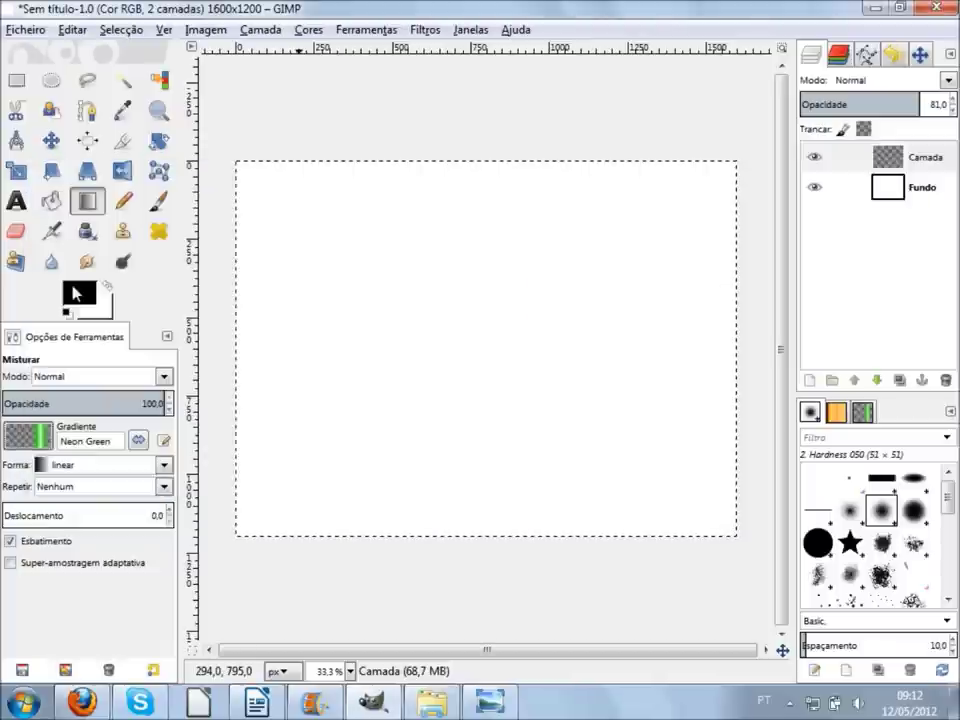
pyautogui.click(75, 300)
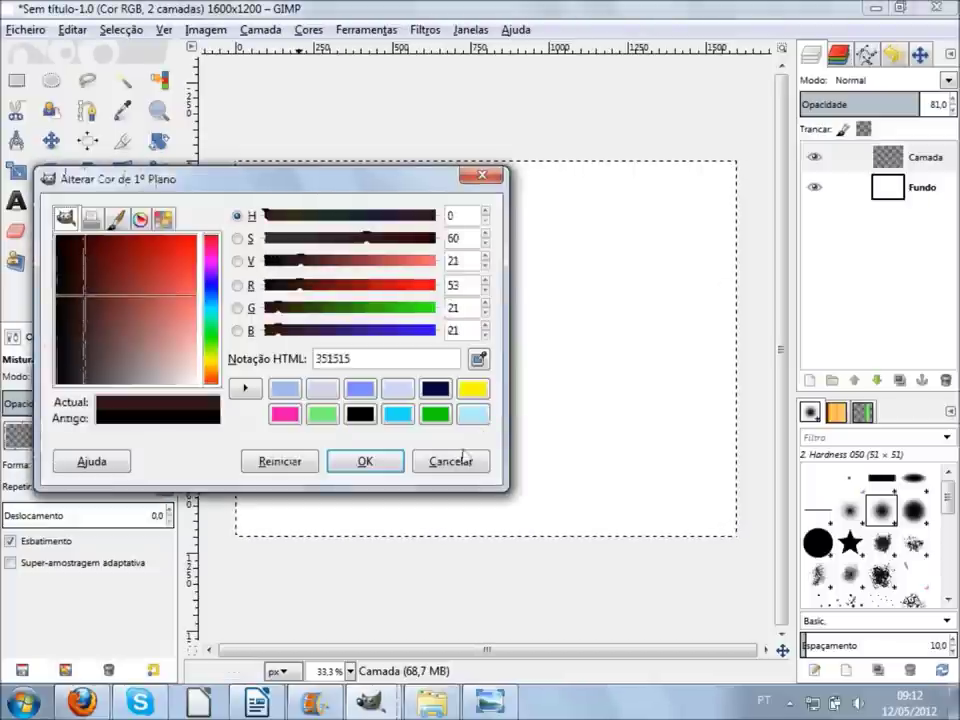
pyautogui.click(448, 463)
pyautogui.click(83, 292)
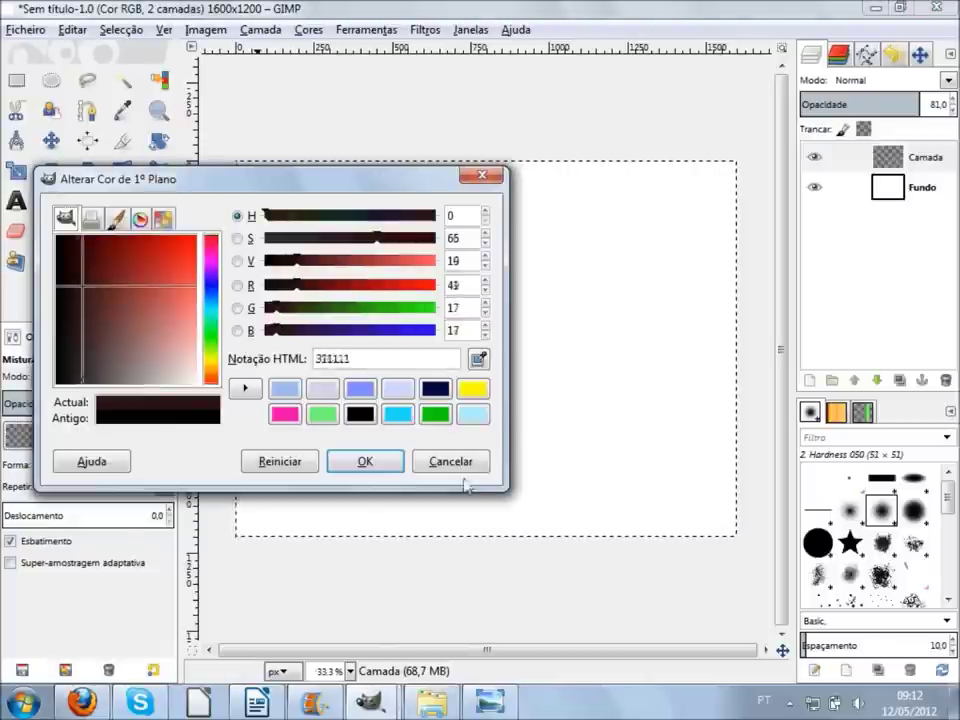
pyautogui.click(452, 463)
pyautogui.click(80, 293)
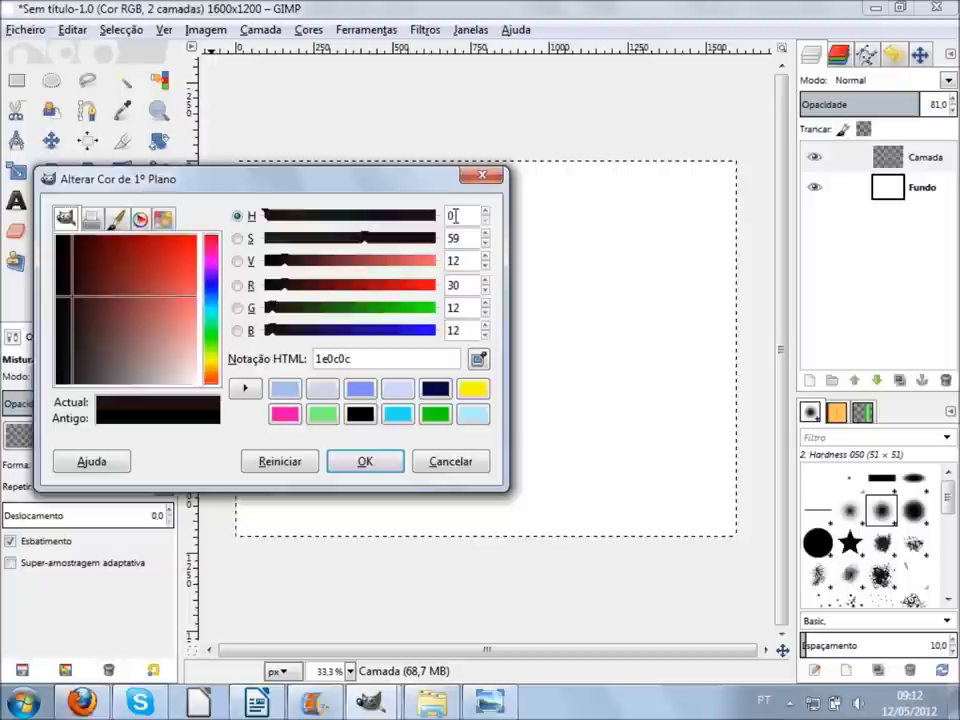
pyautogui.click(491, 180)
pyautogui.click(51, 200)
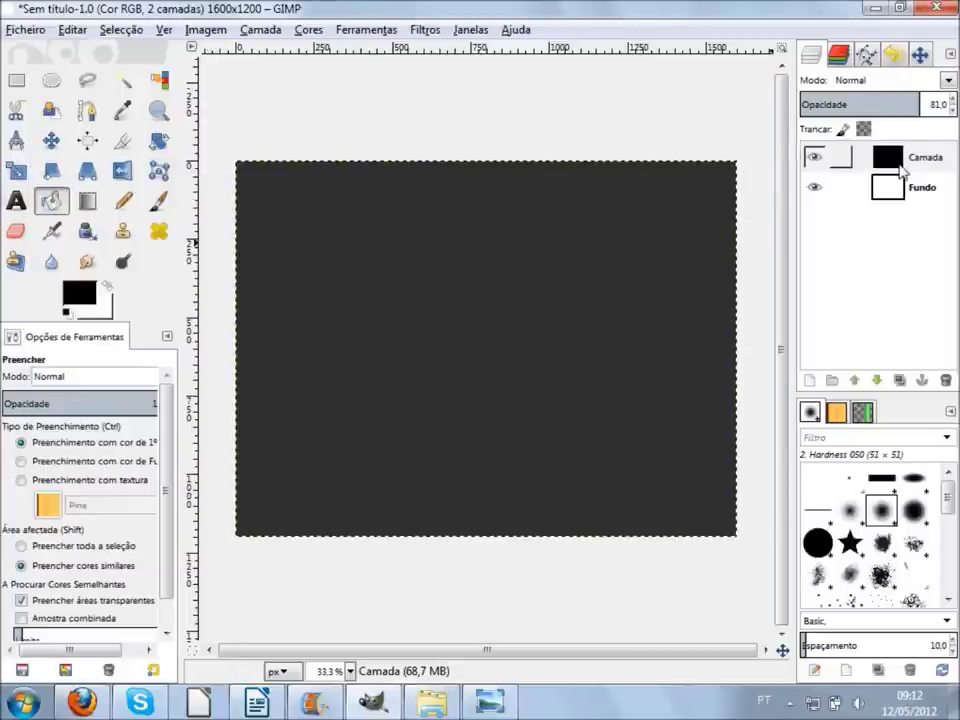
# Hide Camada, bucket-fill the Fundo layer black, and return to the Blend tool on Fundo
pyautogui.doubleClick(903, 170)
pyautogui.click(435, 180)
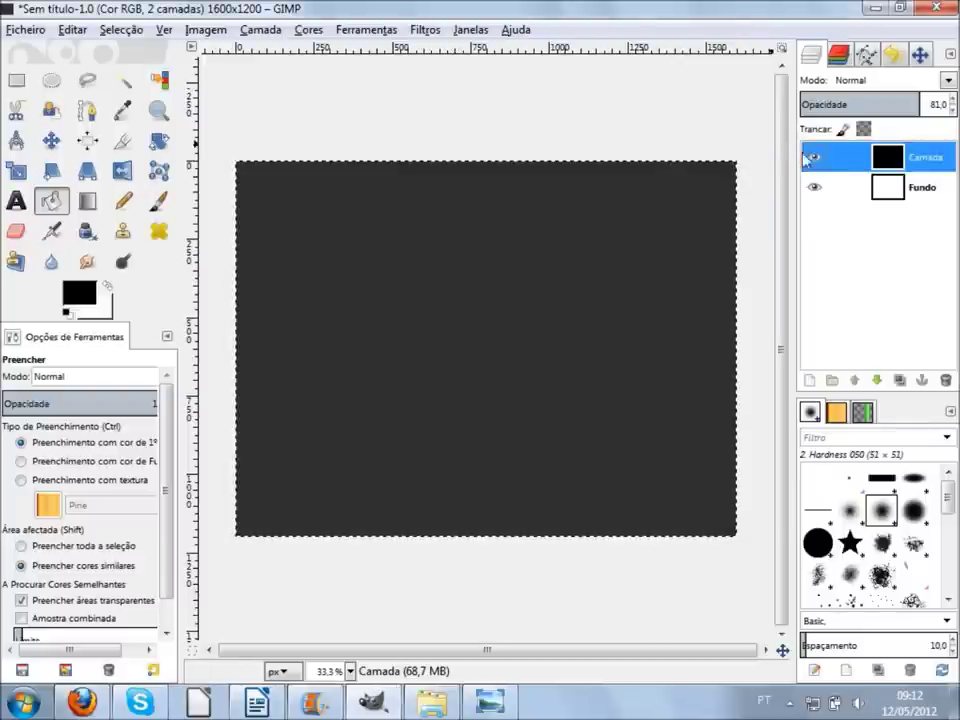
pyautogui.click(813, 157)
pyautogui.click(880, 188)
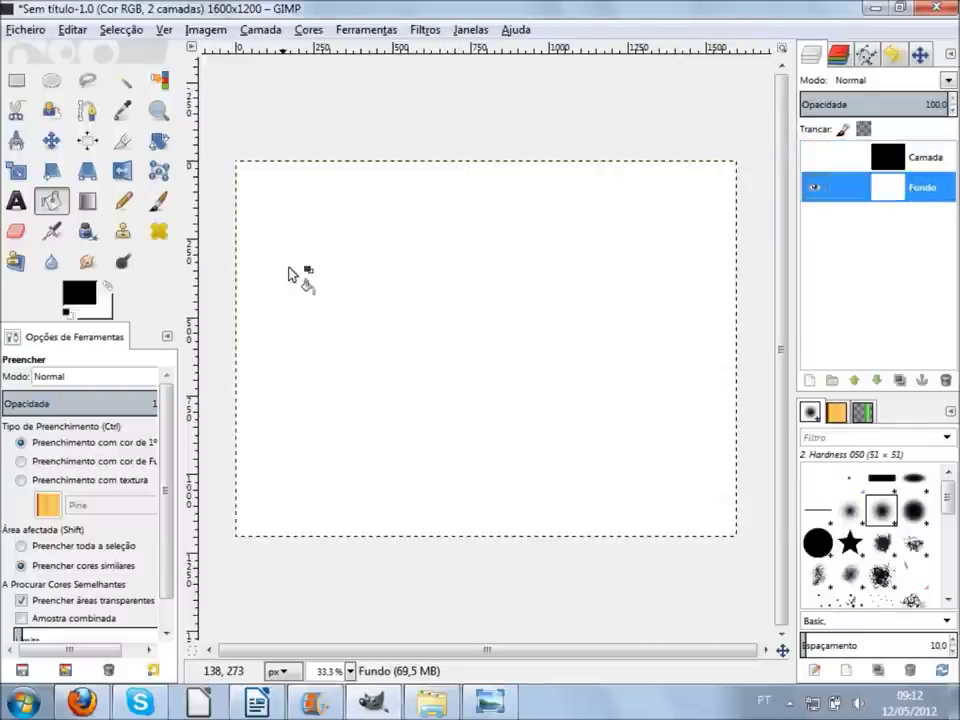
pyautogui.click(368, 262)
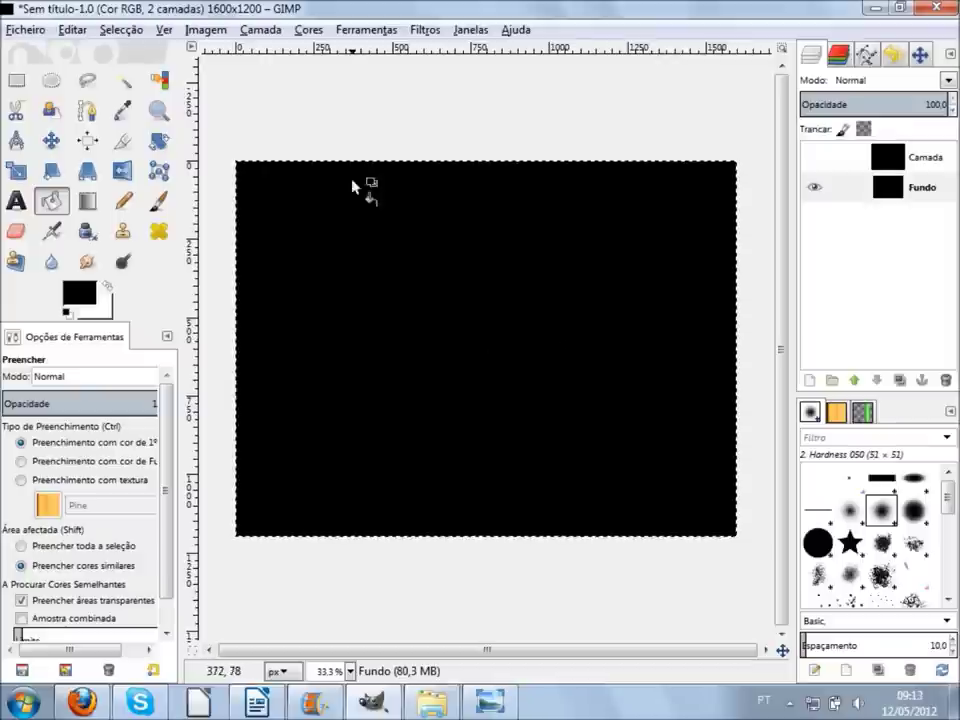
pyautogui.click(85, 205)
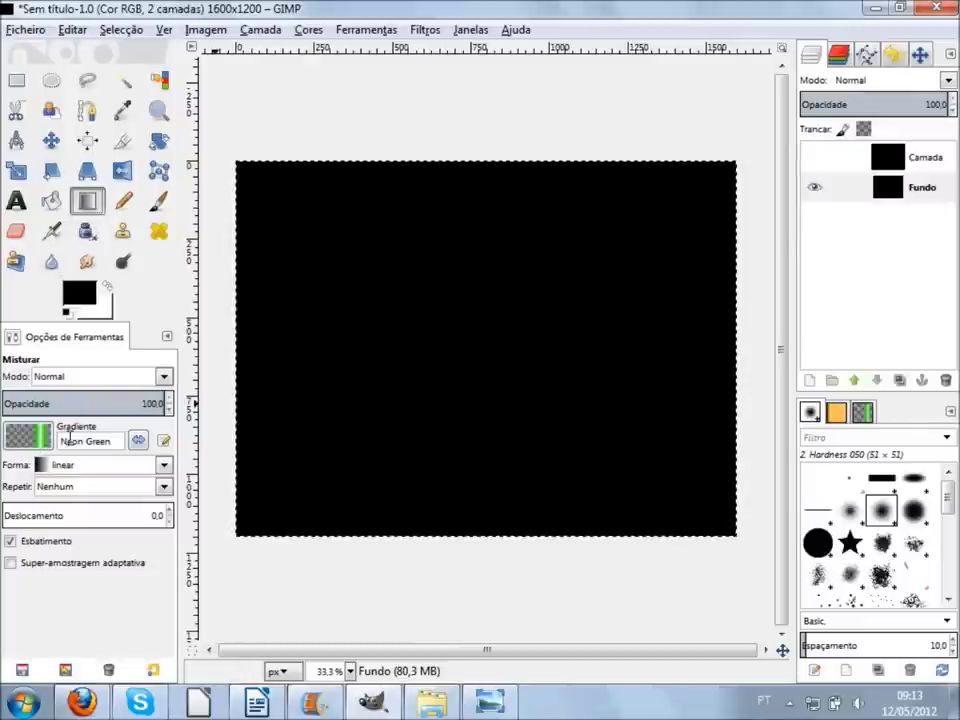
pyautogui.click(895, 194)
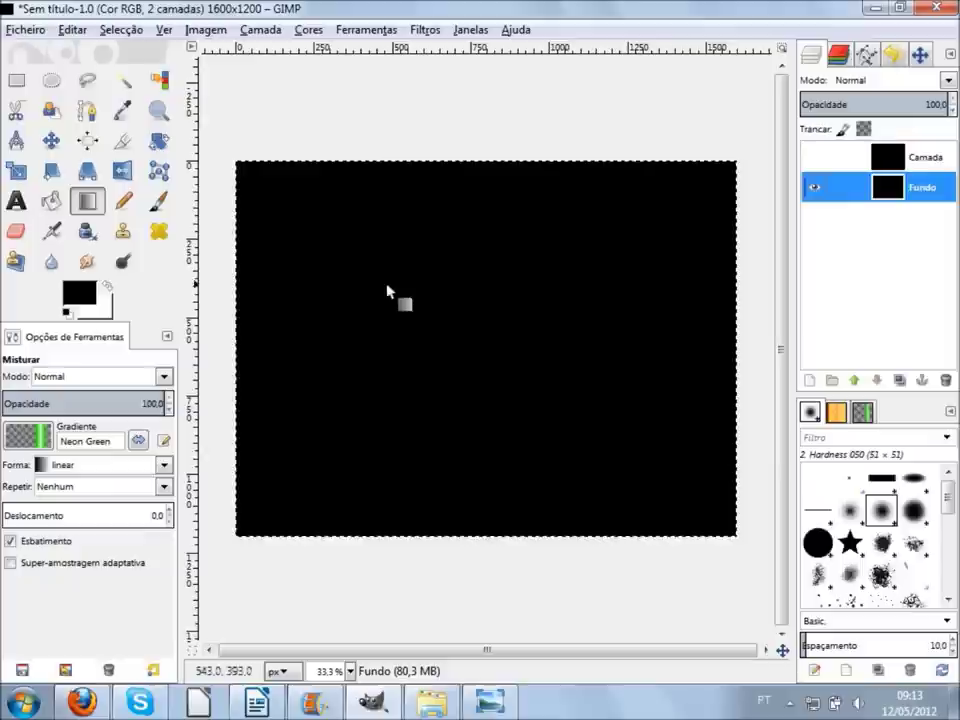
# Drag a linear Neon Green streak, then switch the shape to Bi-linear and drag bi-linear blends
pyautogui.moveTo(388, 291); pyautogui.dragTo(513, 356)
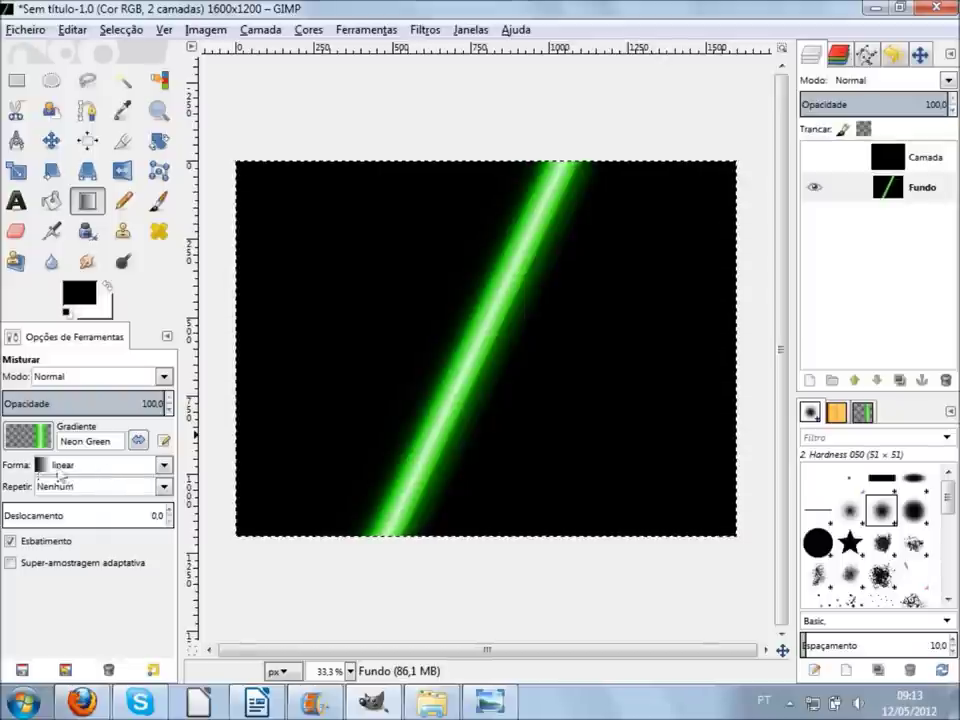
pyautogui.click(163, 465)
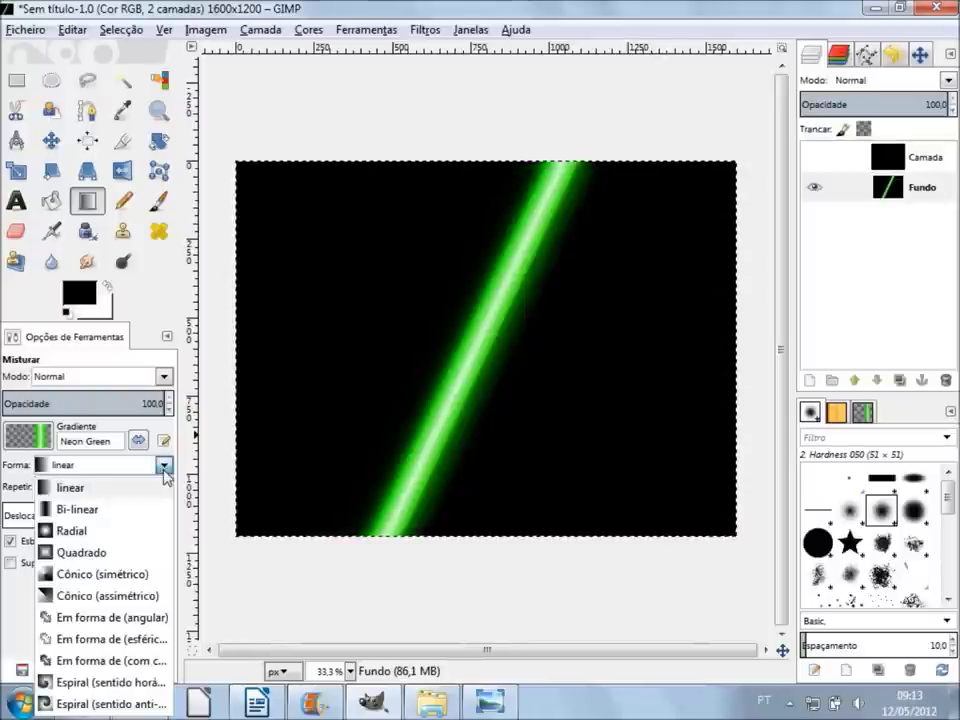
pyautogui.click(77, 509)
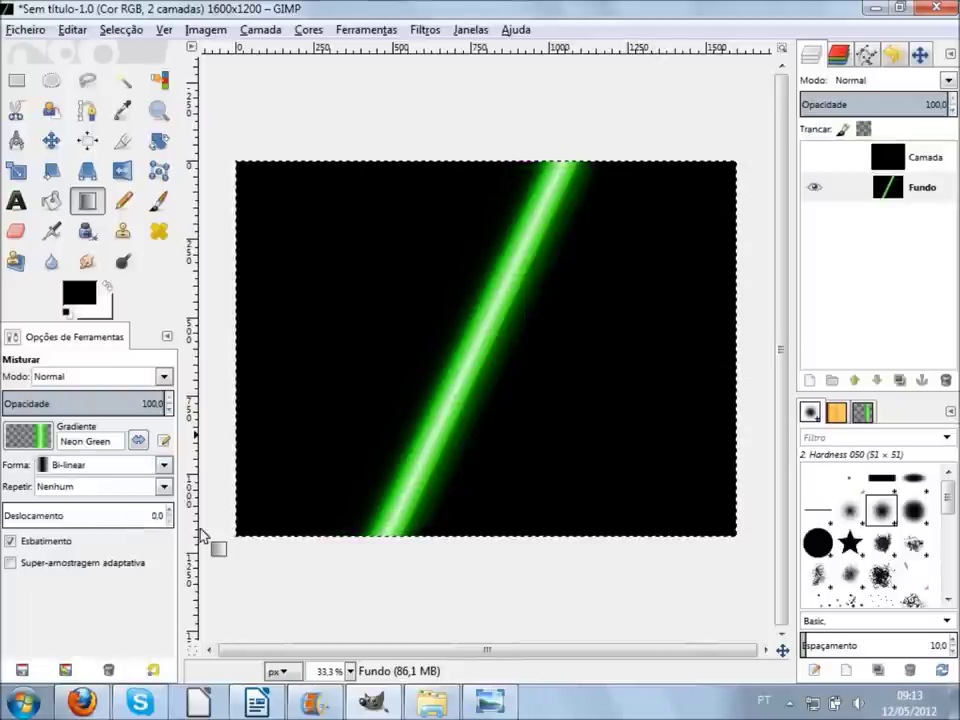
pyautogui.moveTo(388, 381); pyautogui.dragTo(452, 381)
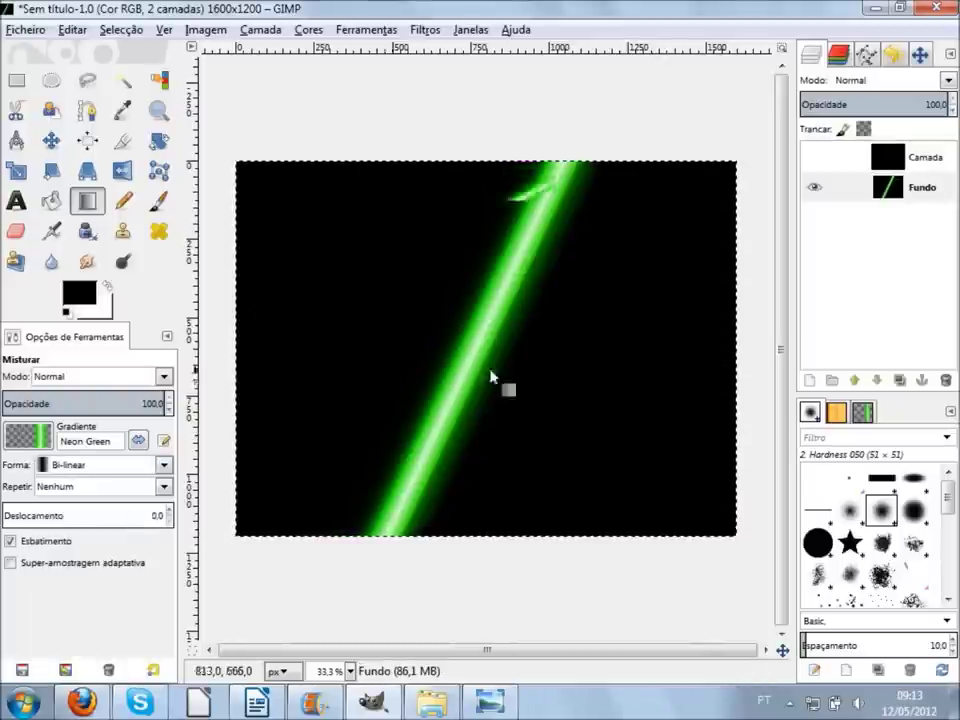
pyautogui.moveTo(444, 288); pyautogui.dragTo(490, 373)
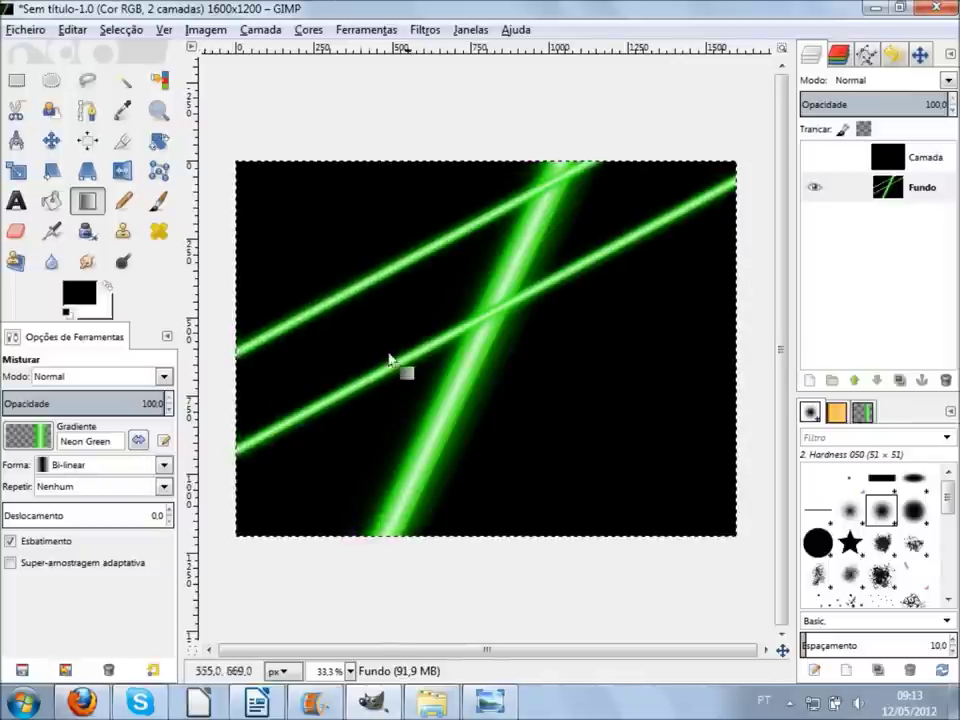
# Add two more diagonal green stripes, then undo the stripes with Ctrl+Z
pyautogui.moveTo(383, 339); pyautogui.dragTo(490, 415)
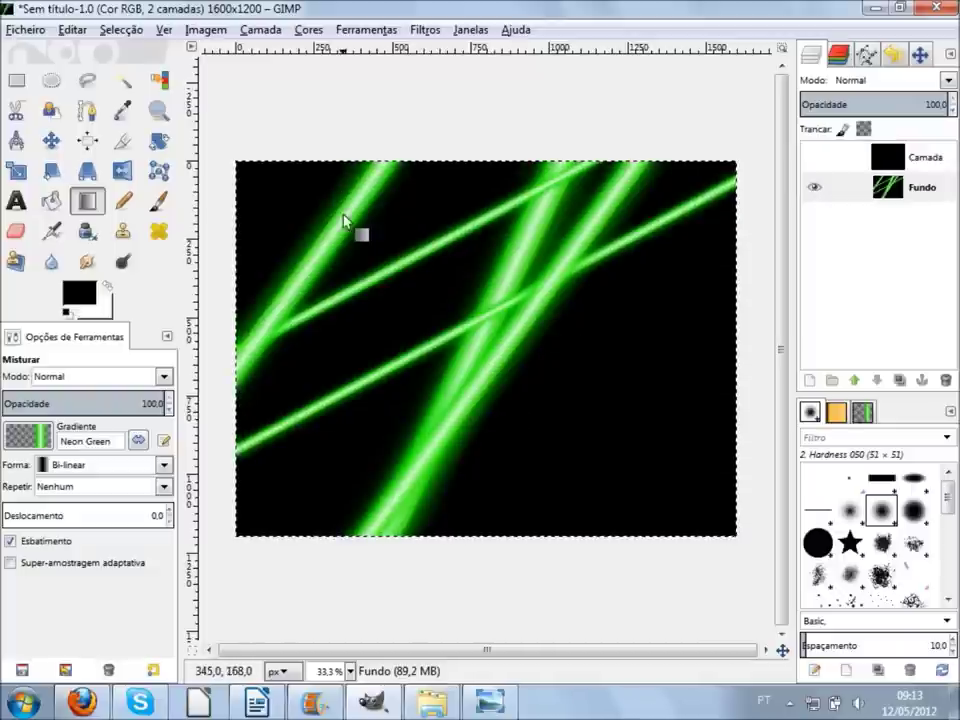
pyautogui.moveTo(293, 244); pyautogui.dragTo(421, 303)
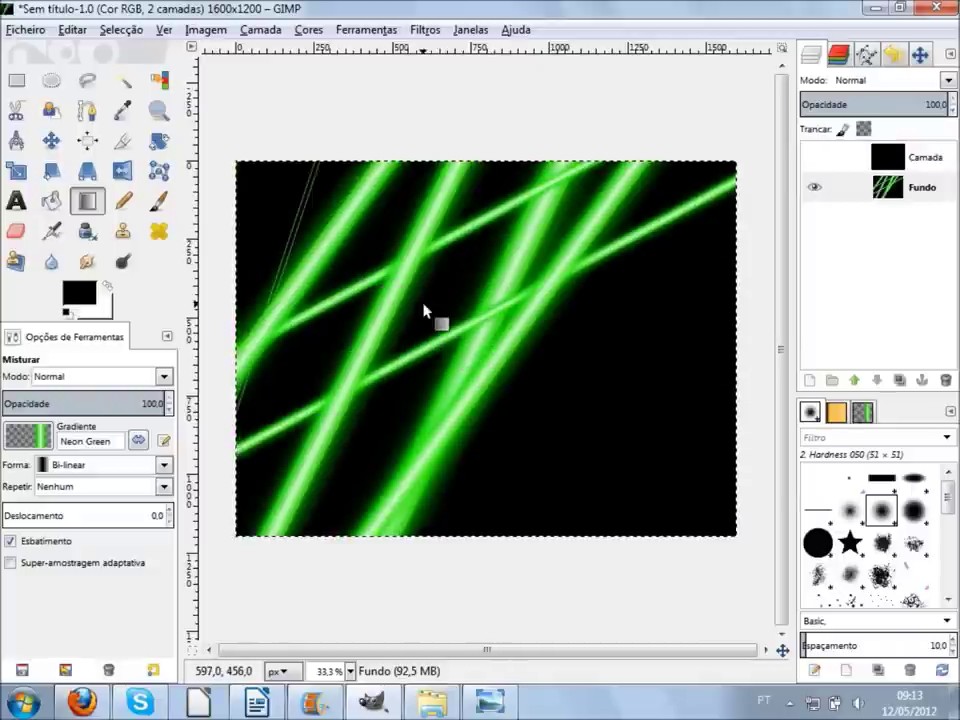
pyautogui.hotkey('ctrl', 'z')
pyautogui.hotkey('ctrl', 'z')
pyautogui.hotkey('ctrl', 'z')
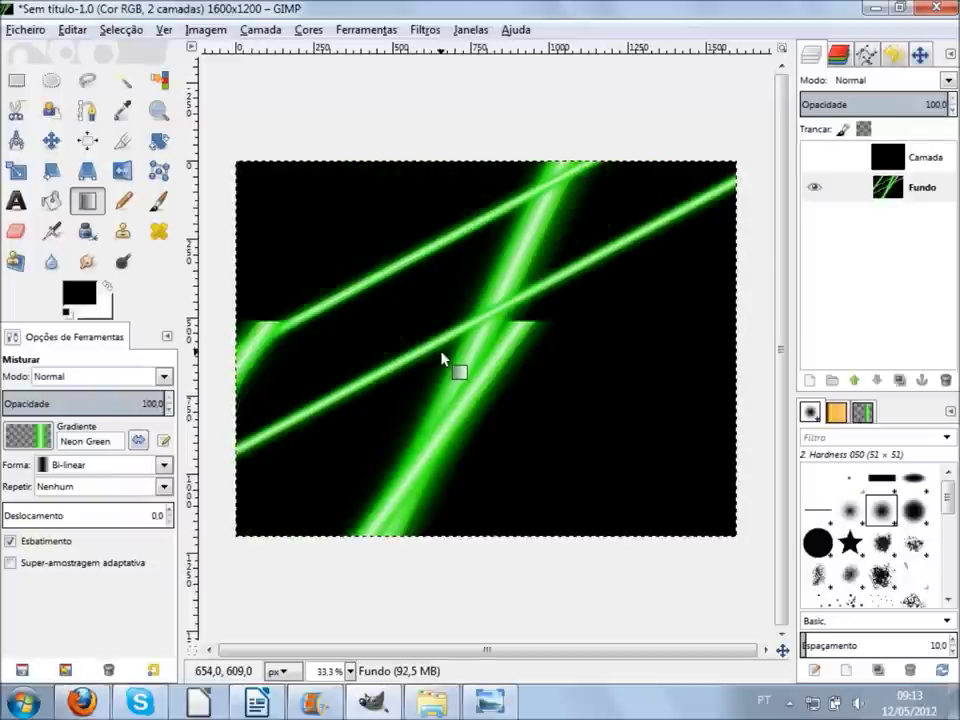
pyautogui.hotkey('ctrl', 'z')
pyautogui.hotkey('ctrl', 'z')
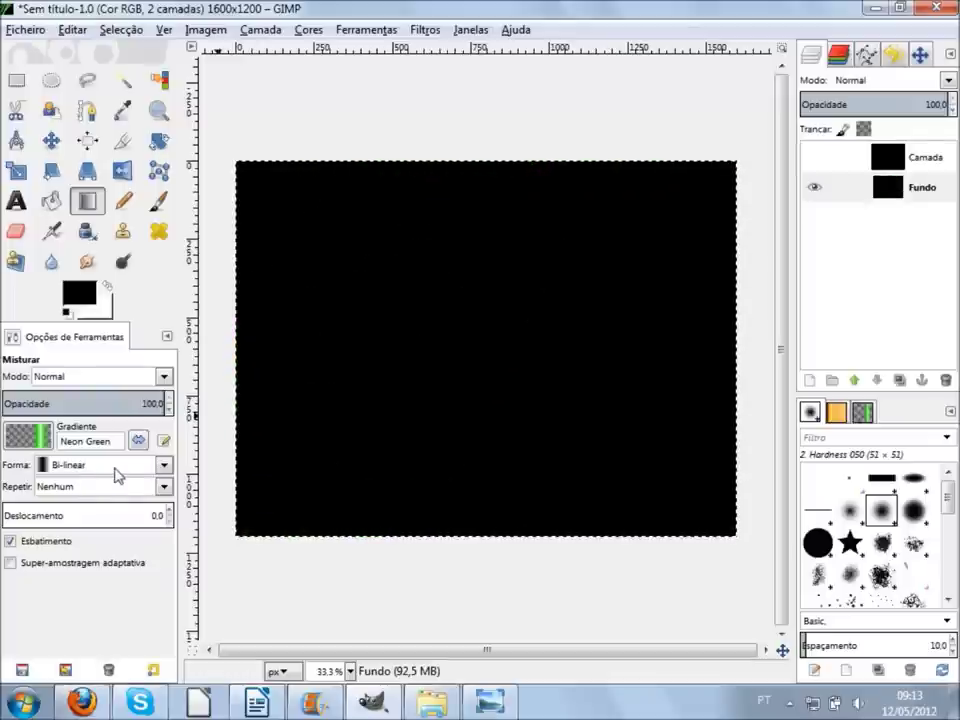
# Switch the gradient shape to Radial and drag a small green ring and a large arc
pyautogui.click(163, 465)
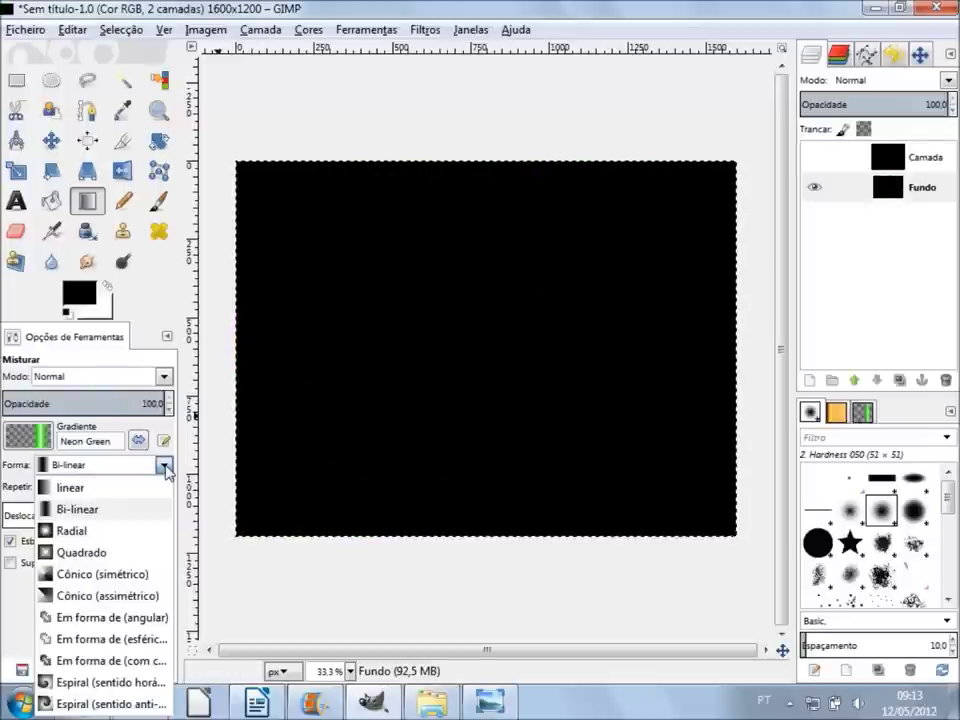
pyautogui.click(113, 533)
pyautogui.moveTo(441, 341); pyautogui.dragTo(462, 370)
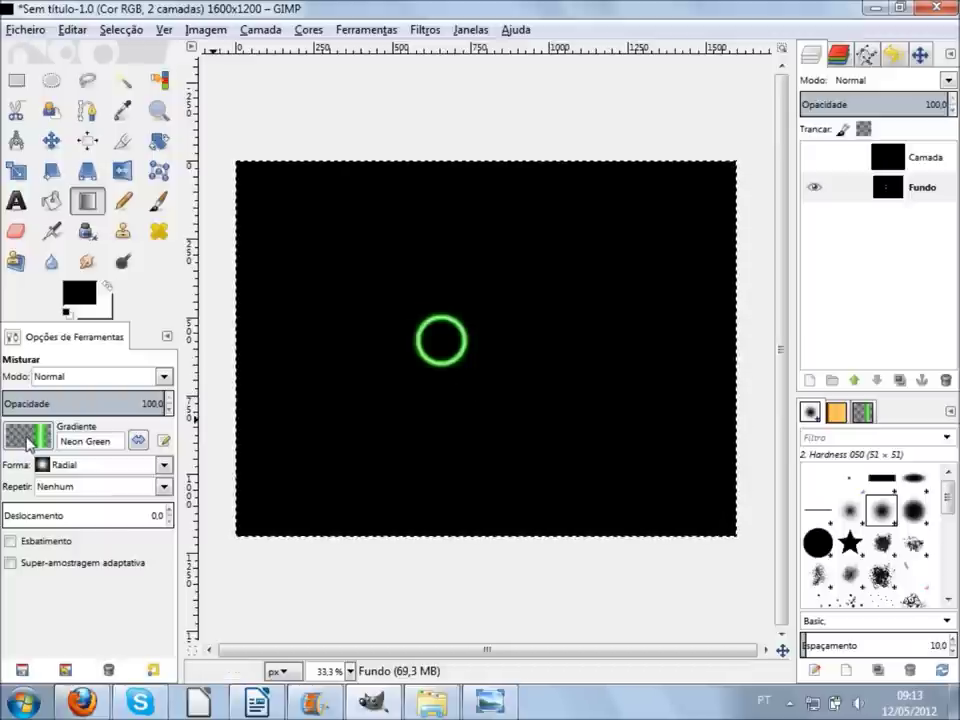
pyautogui.moveTo(323, 252)
pyautogui.mouseDown()
pyautogui.moveTo(648, 484)
pyautogui.moveTo(690, 501)
pyautogui.mouseUp()
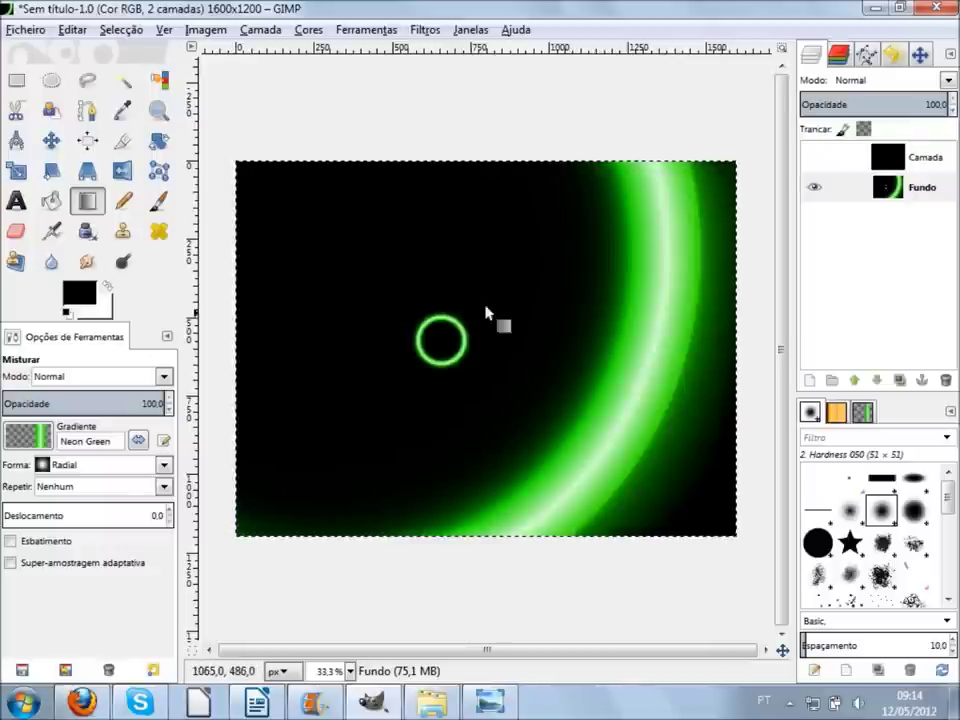
# Drag several more radial Neon Green rings, then undo the extra rings with Ctrl+Z
pyautogui.moveTo(363, 258); pyautogui.dragTo(410, 290)
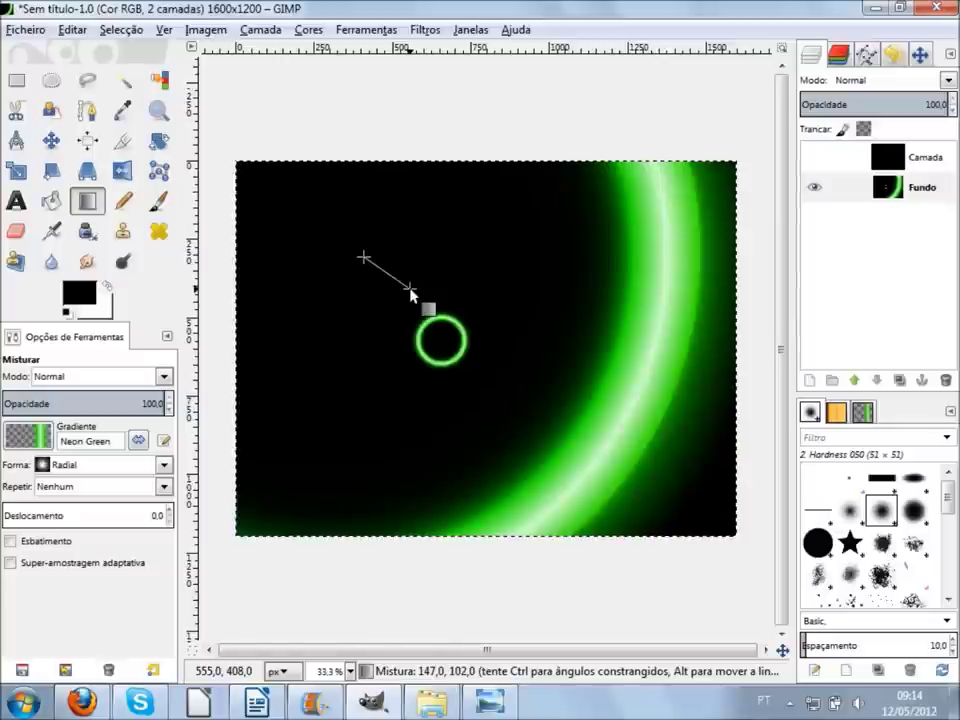
pyautogui.moveTo(410, 290); pyautogui.dragTo(410, 290)
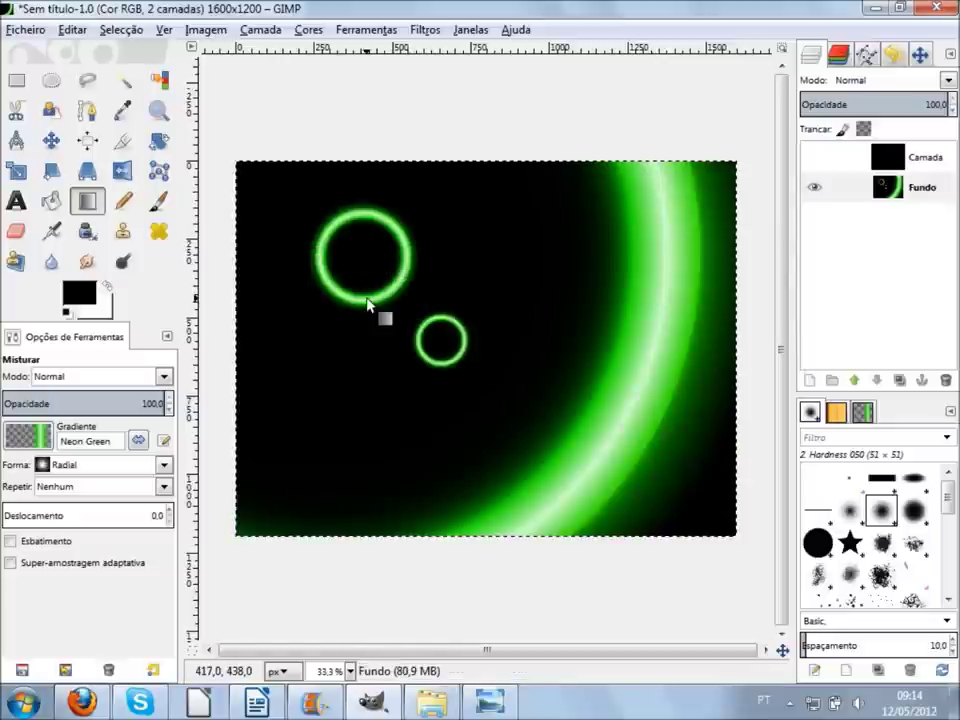
pyautogui.moveTo(373, 313); pyautogui.dragTo(375, 319)
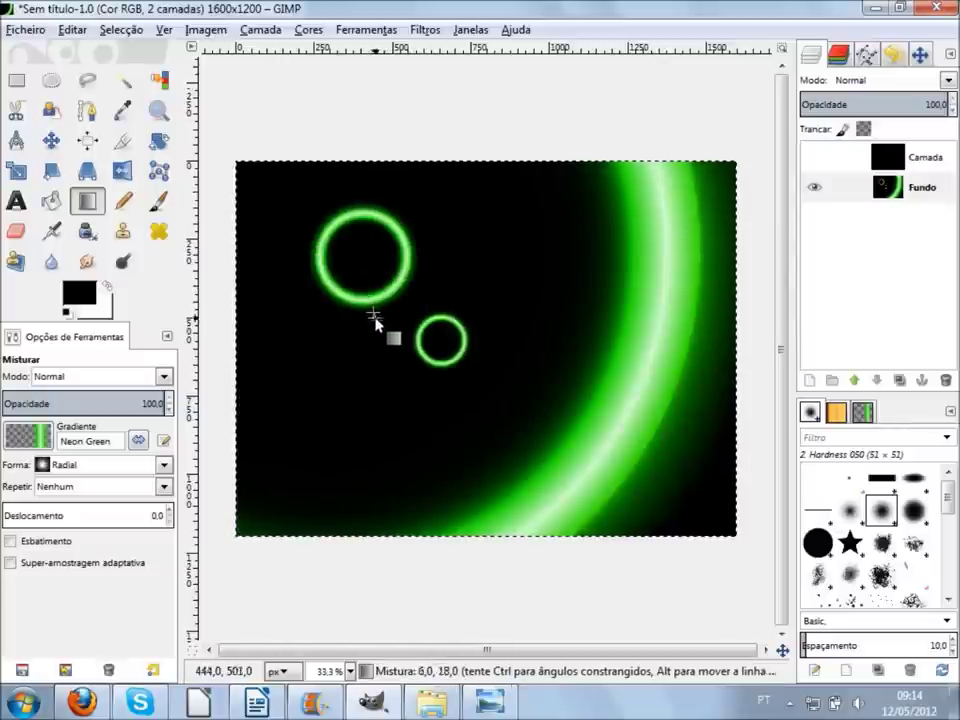
pyautogui.moveTo(376, 320); pyautogui.dragTo(379, 325)
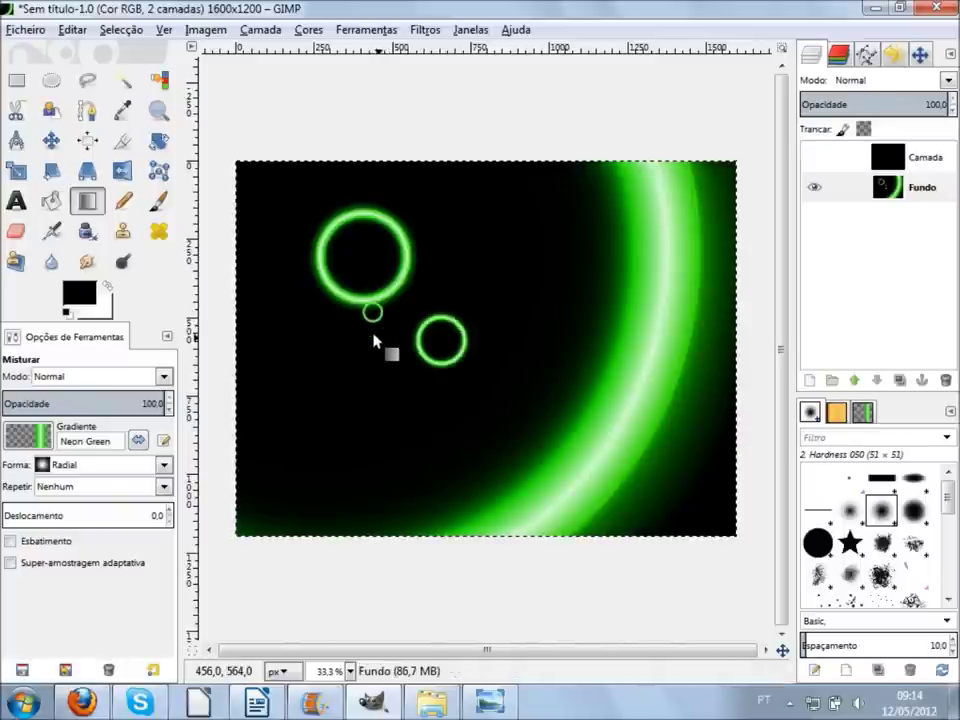
pyautogui.moveTo(271, 230); pyautogui.dragTo(612, 500)
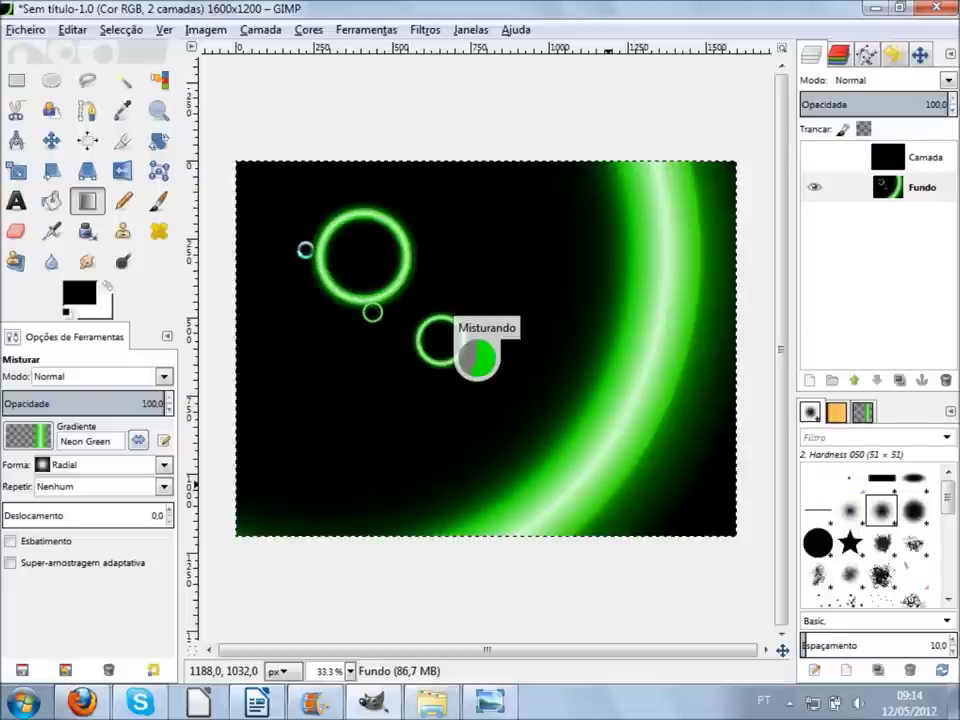
pyautogui.moveTo(320, 238); pyautogui.dragTo(276, 336)
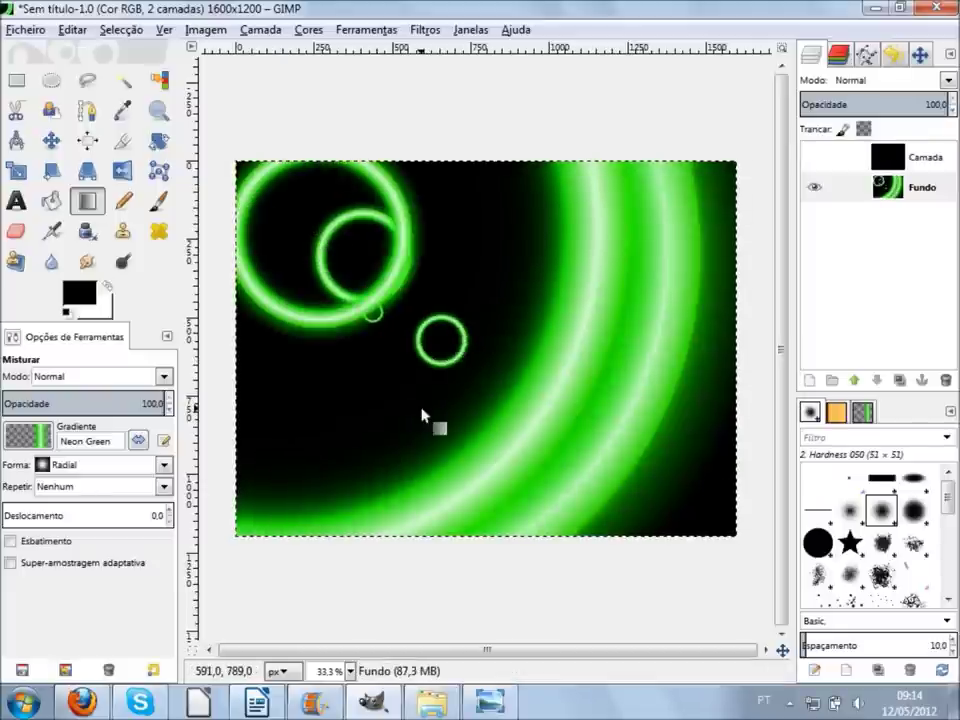
pyautogui.hotkey('ctrl', 'z')
pyautogui.hotkey('ctrl', 'z')
pyautogui.hotkey('ctrl', 'z')
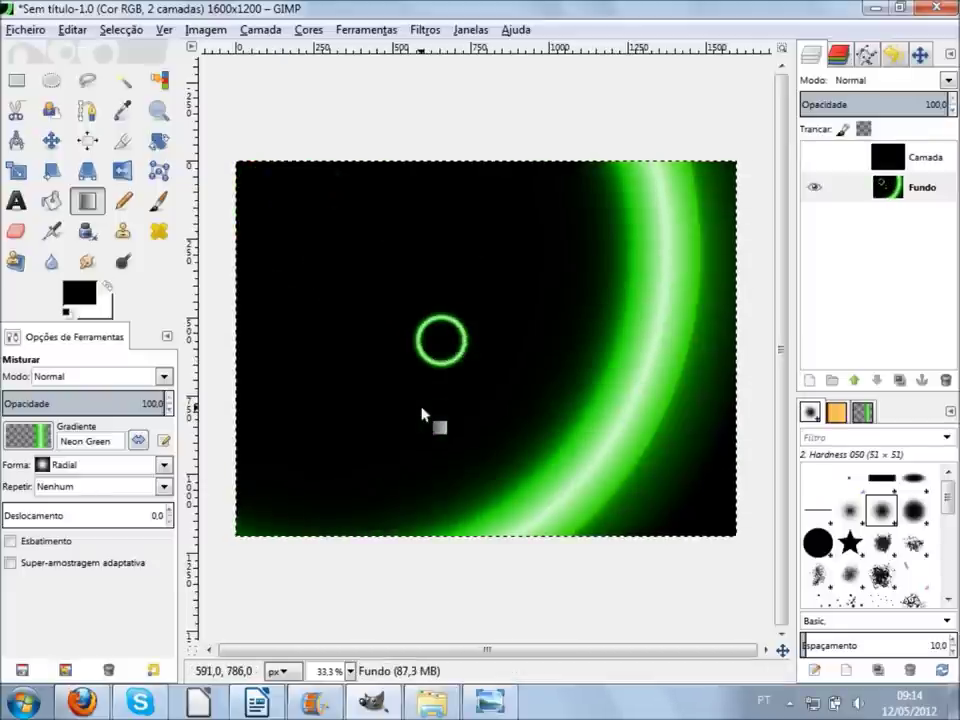
pyautogui.hotkey('ctrl', 'z')
pyautogui.hotkey('ctrl', 'z')
pyautogui.hotkey('ctrl', 'z')
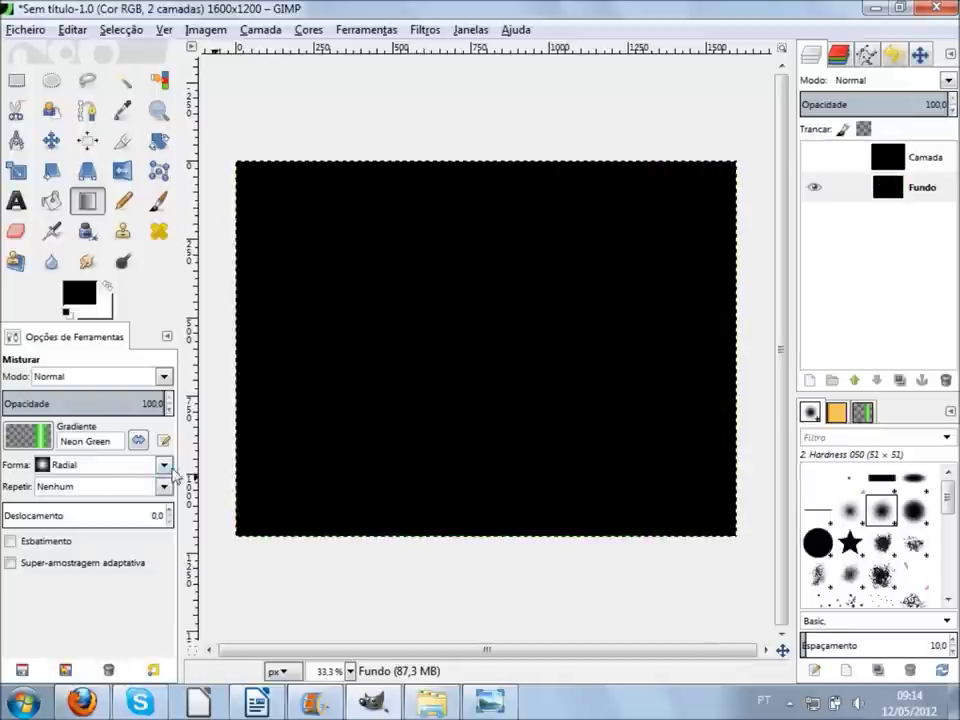
# Set the shape to Quadrado and drag a glowing Neon Green square on the canvas's left
pyautogui.click(163, 465)
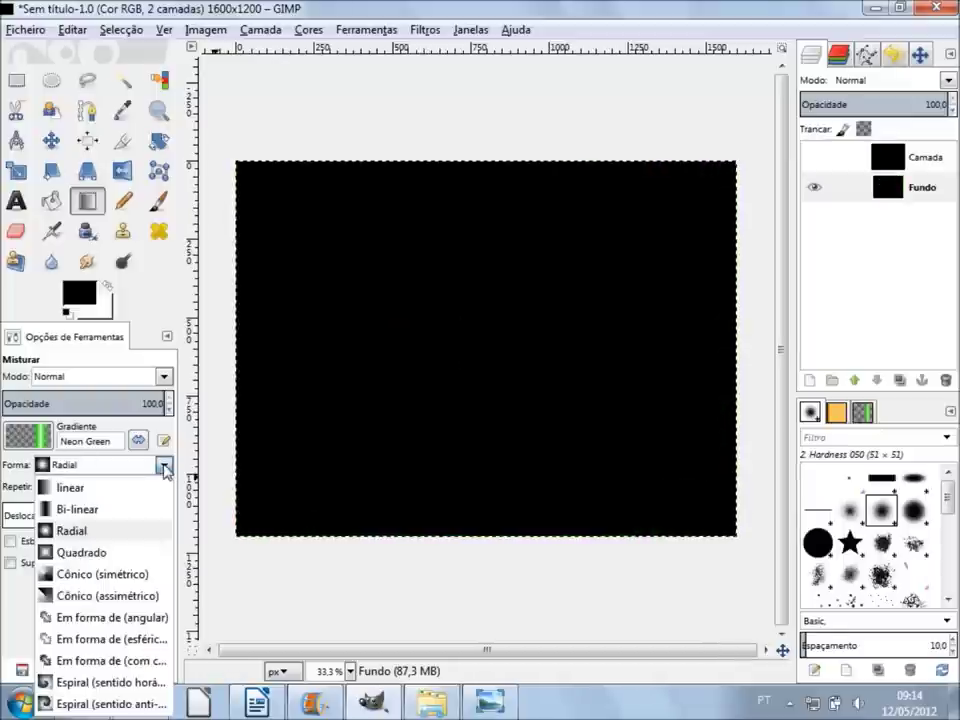
pyautogui.click(113, 555)
pyautogui.moveTo(347, 330); pyautogui.dragTo(393, 420)
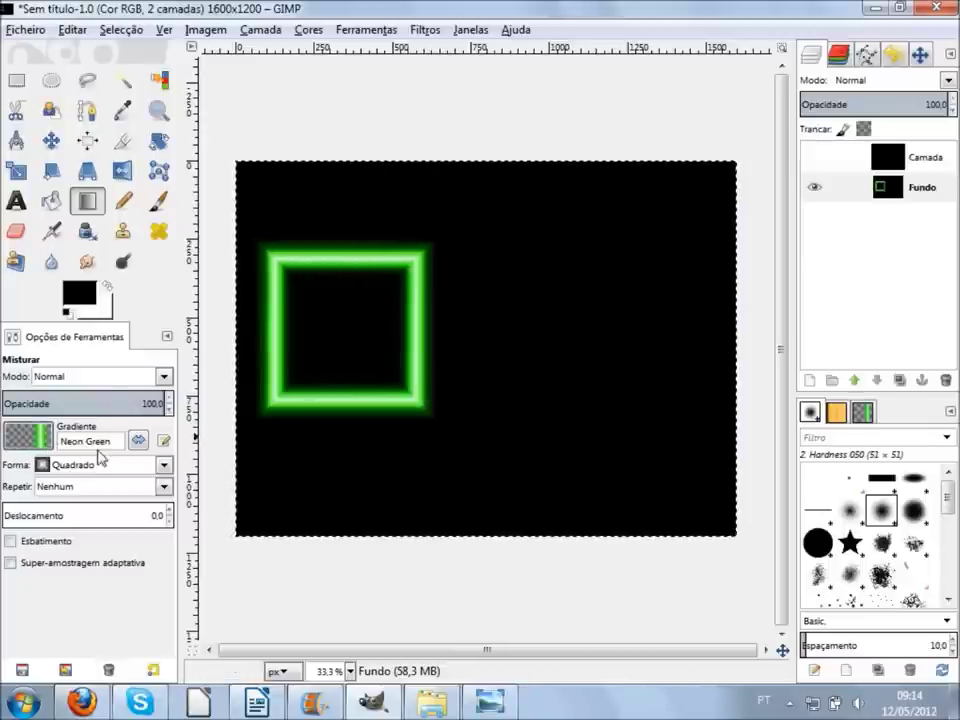
# Choose the Purples gradient and drag a square blend from the canvas centre
pyautogui.click(30, 443)
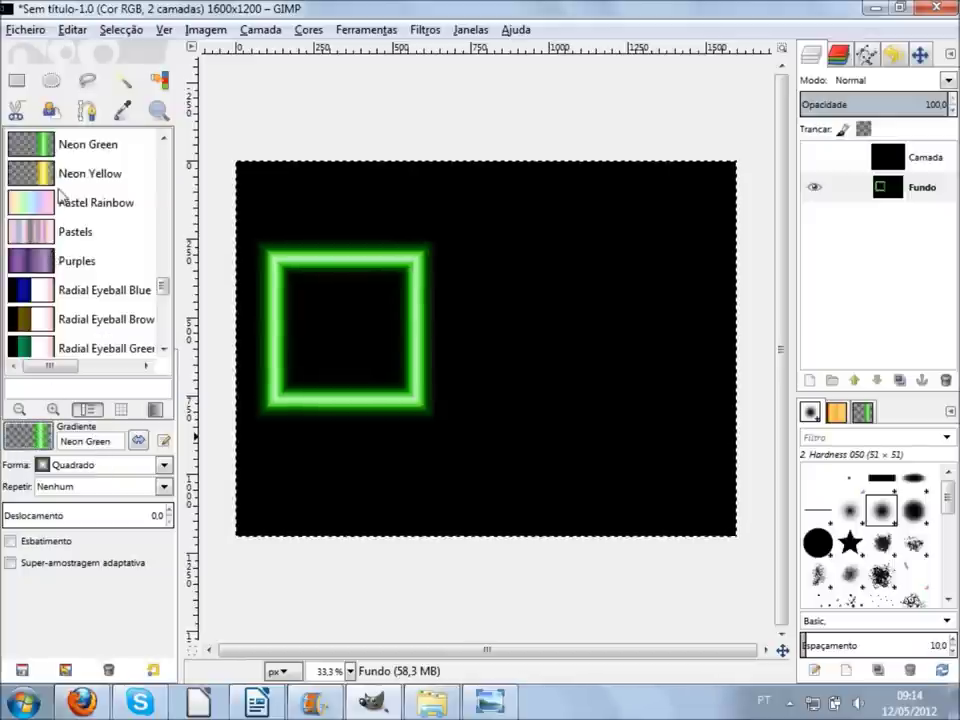
pyautogui.click(42, 266)
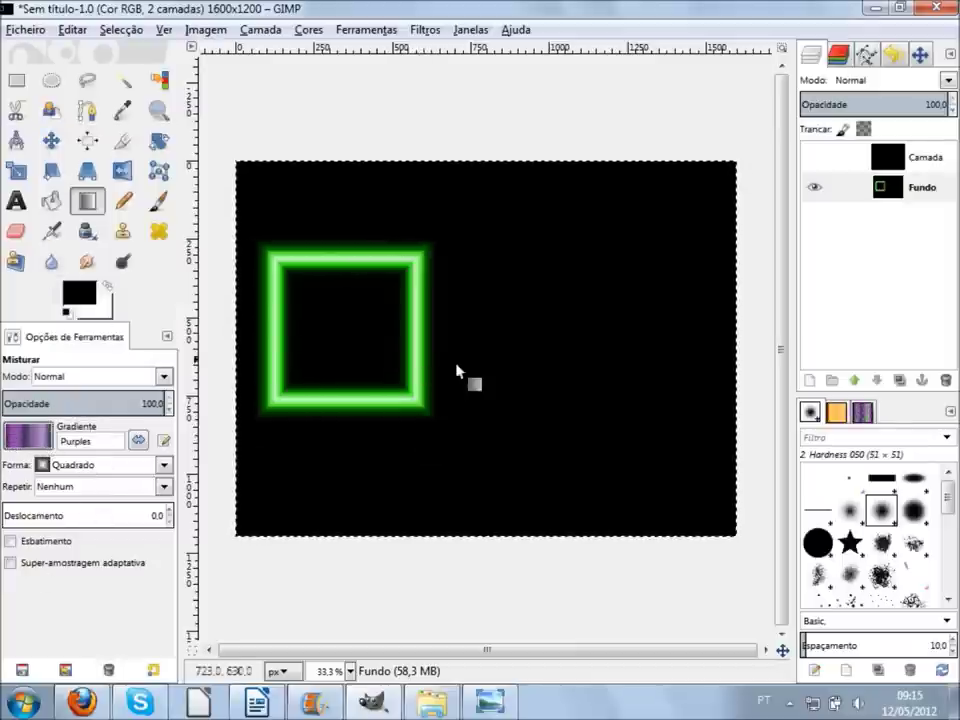
pyautogui.moveTo(483, 360); pyautogui.dragTo(537, 422)
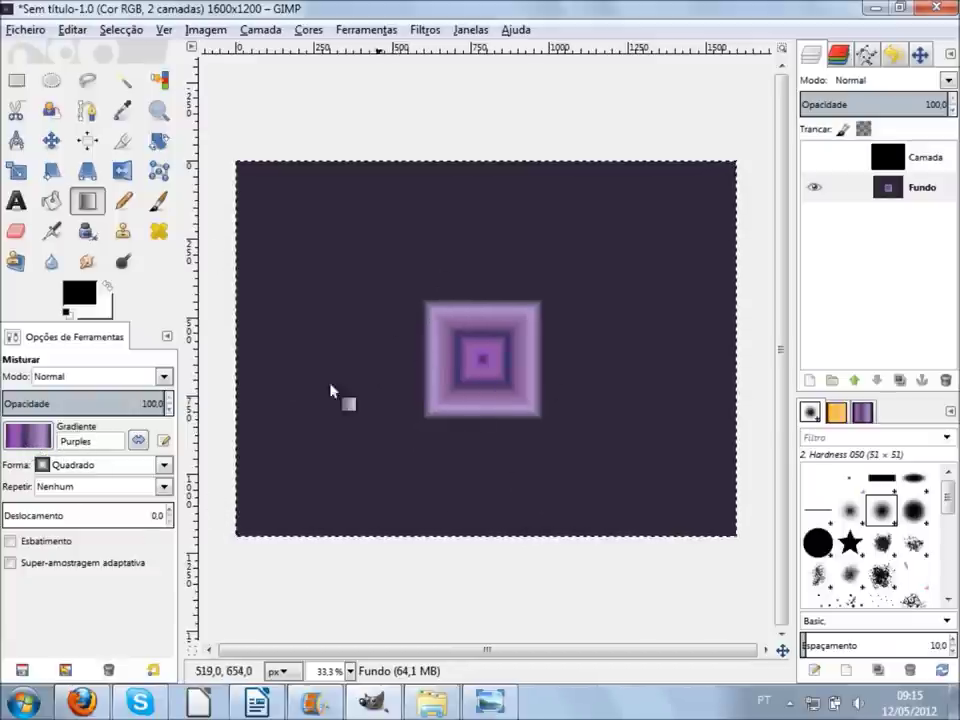
pyautogui.click(108, 470)
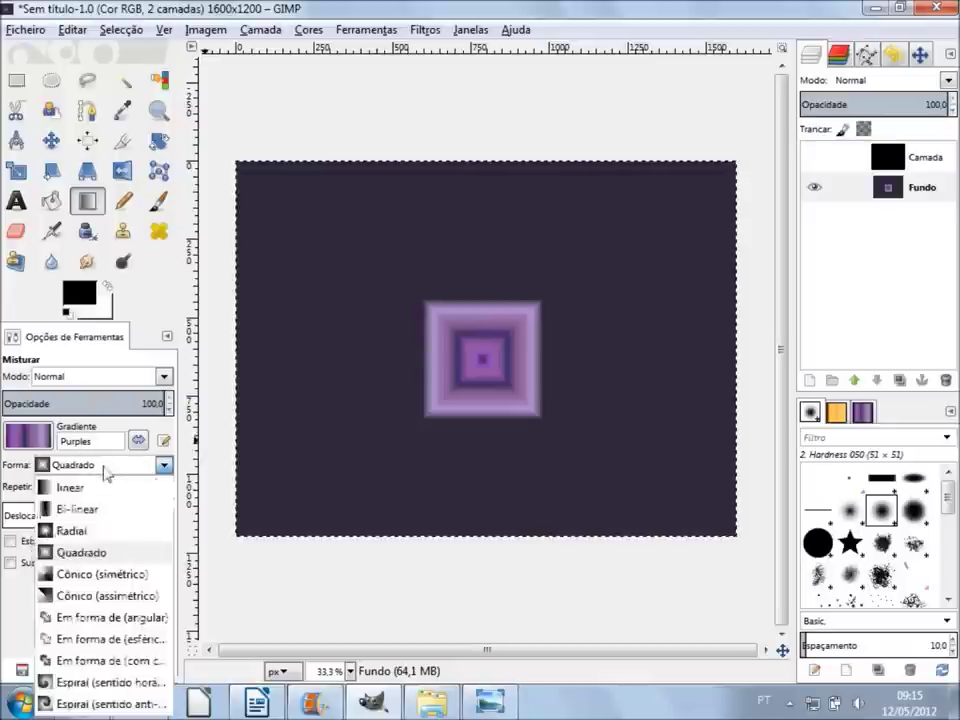
# Try a Radial Purples blend, then reselect Neon Green and drag a green glow on the left
pyautogui.click(66, 531)
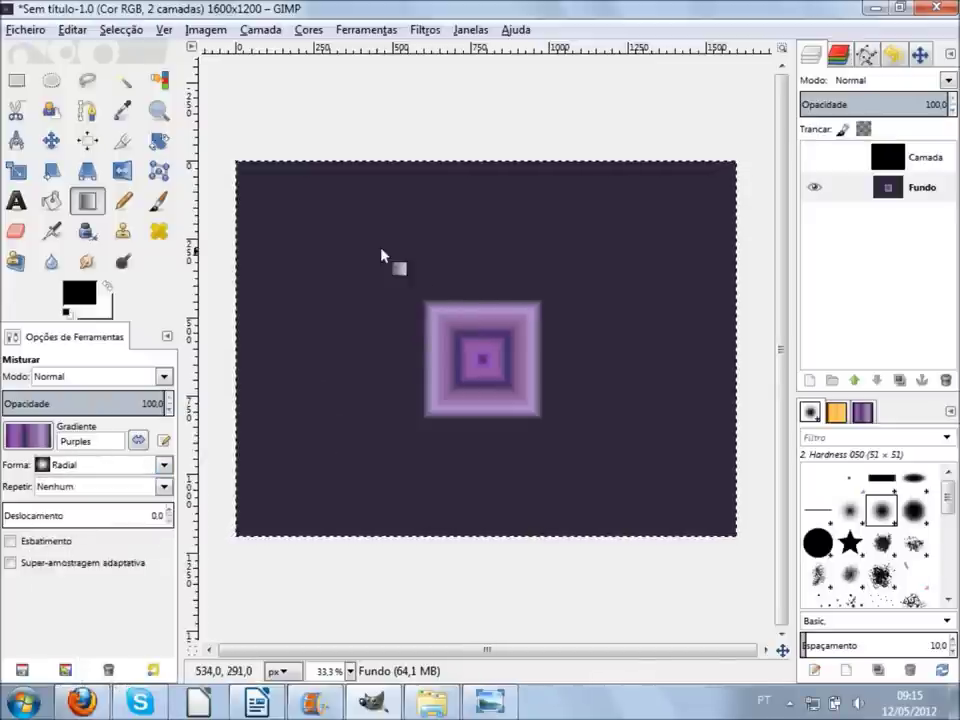
pyautogui.moveTo(381, 253); pyautogui.dragTo(579, 422)
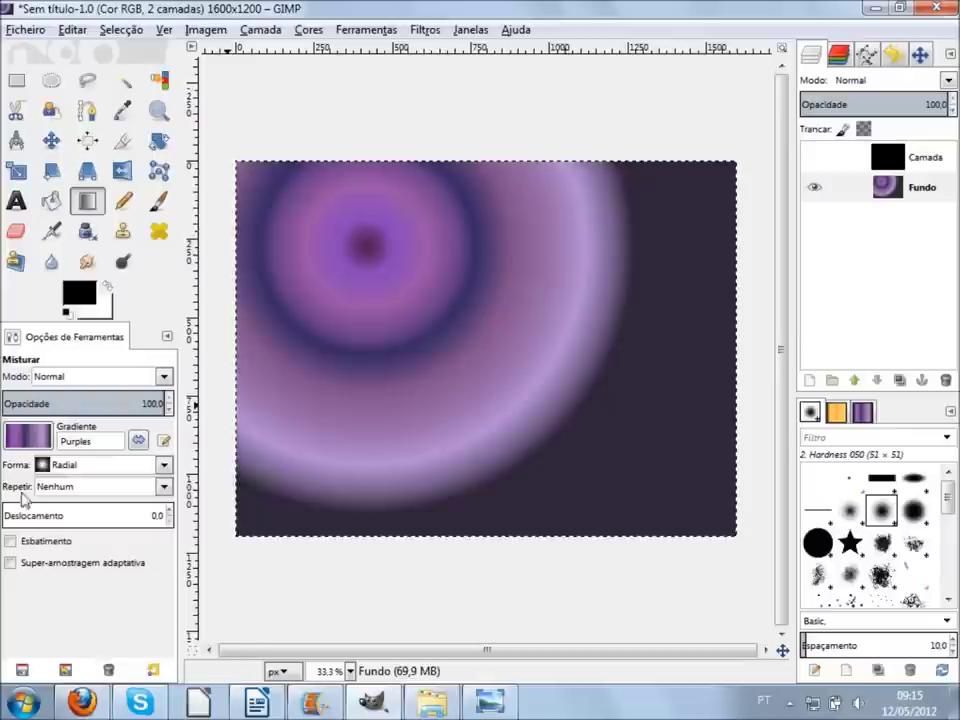
pyautogui.click(28, 435)
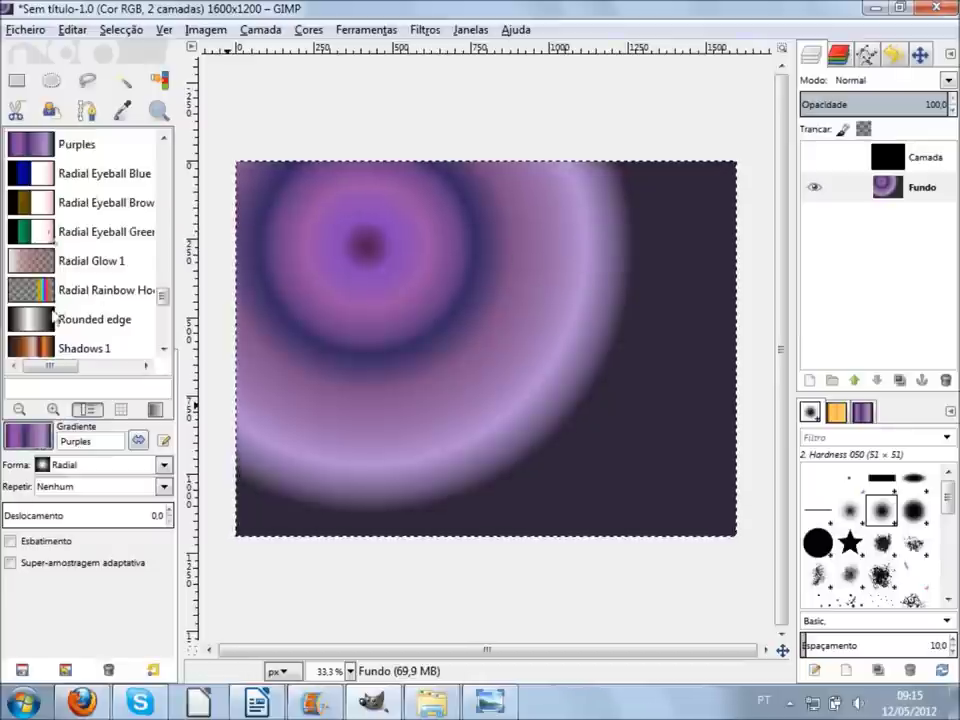
pyautogui.scroll(3, 45, 230)
pyautogui.scroll(1, 45, 225)
pyautogui.scroll(1, 48, 210)
pyautogui.click(45, 173)
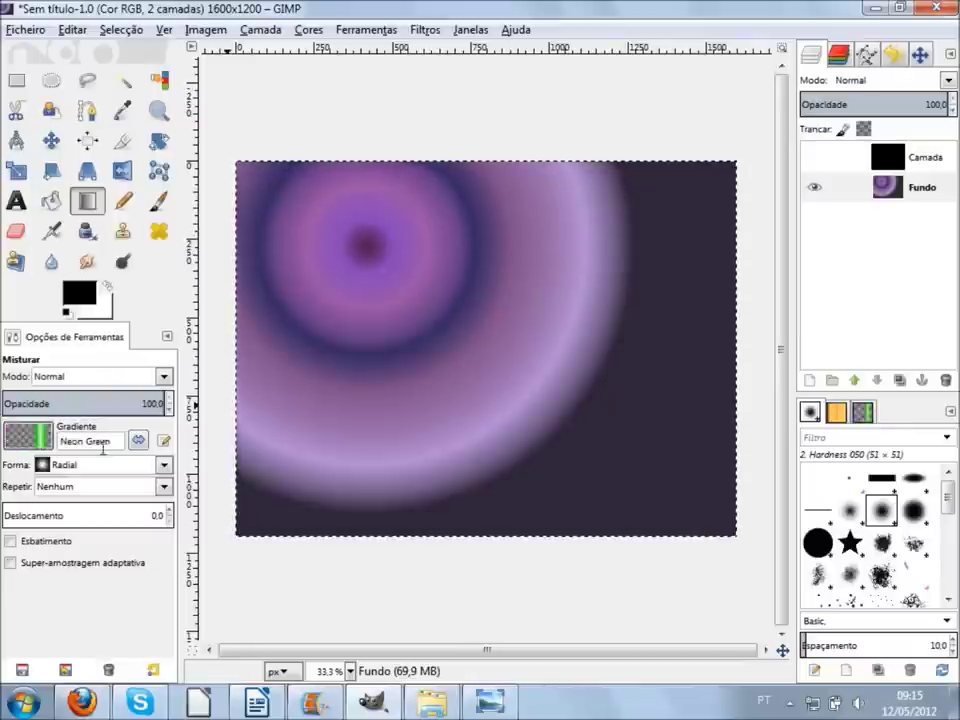
pyautogui.moveTo(345, 330); pyautogui.dragTo(263, 445)
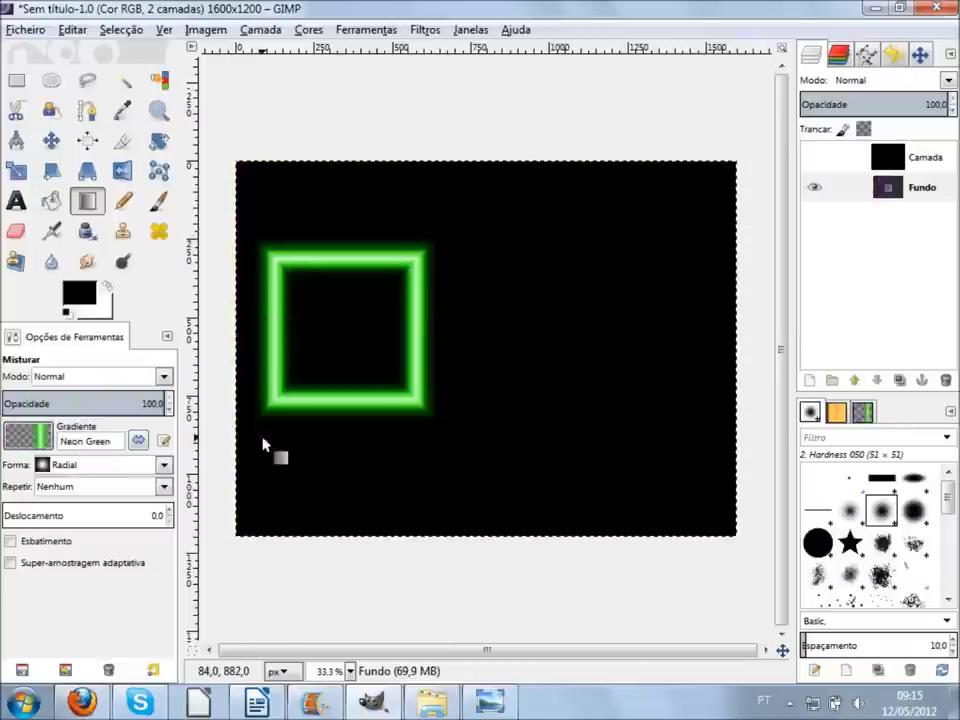
pyautogui.click(136, 467)
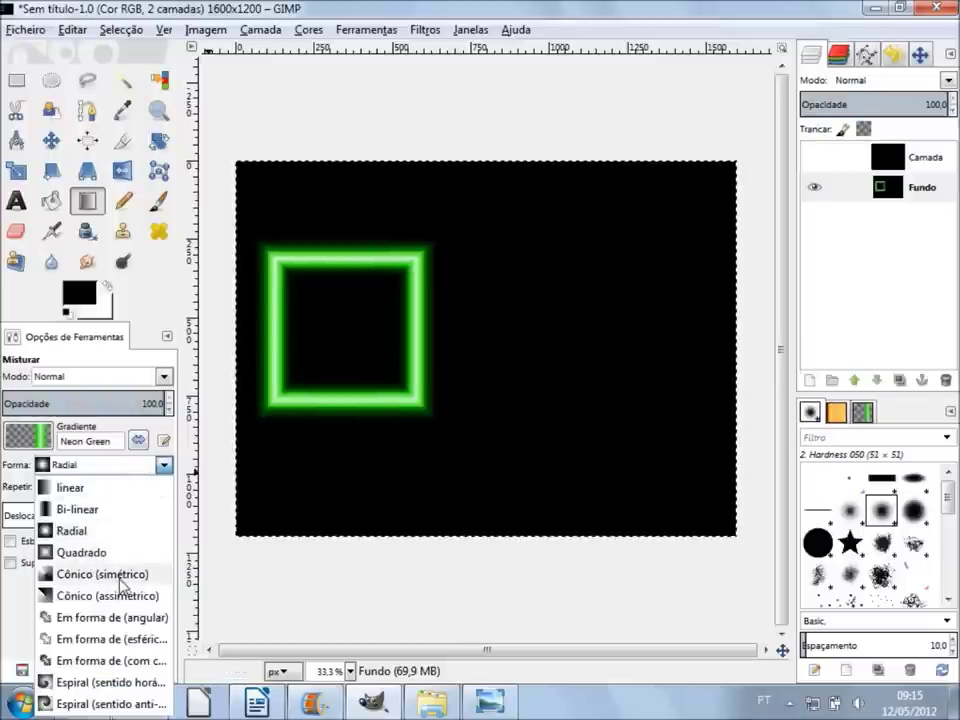
# Set the shape to Cónico (simétrico), drag trial conical Neon Green bursts, and undo them all
pyautogui.click(122, 575)
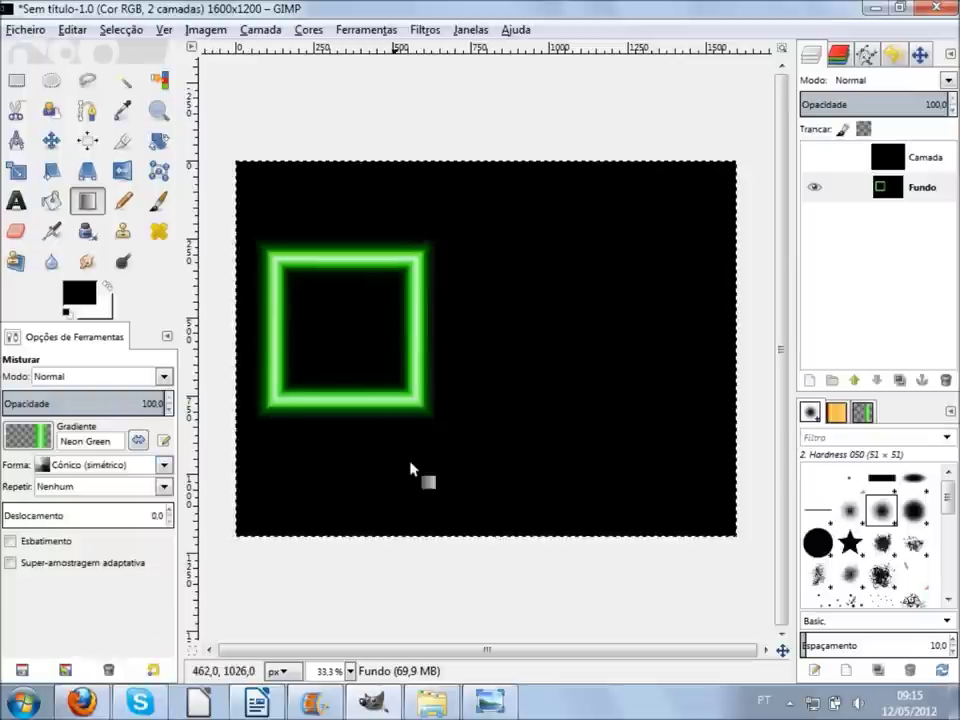
pyautogui.moveTo(485, 328); pyautogui.dragTo(533, 378)
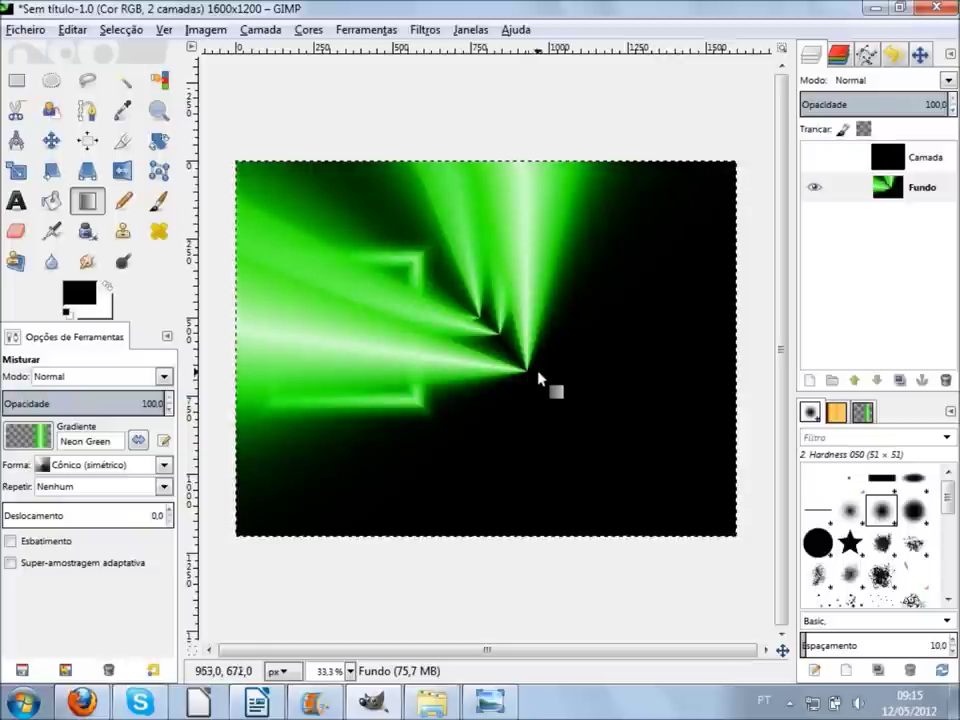
pyautogui.hotkey('ctrl', 'z')
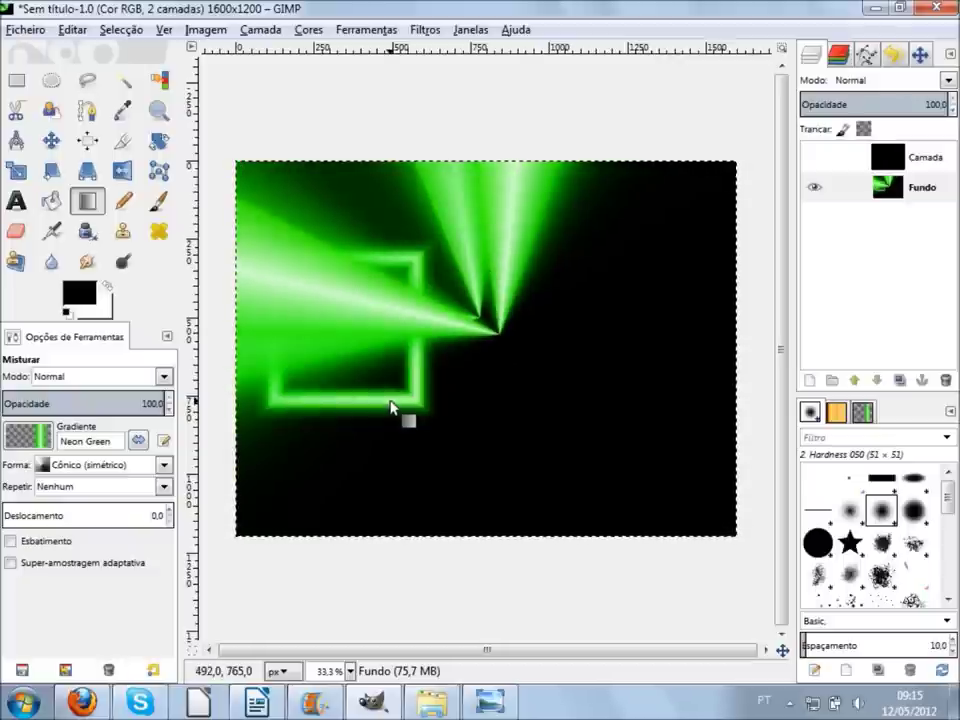
pyautogui.hotkey('ctrl', 'z')
pyautogui.hotkey('ctrl', 'z')
pyautogui.hotkey('ctrl', 'z')
pyautogui.moveTo(373, 368); pyautogui.dragTo(360, 284)
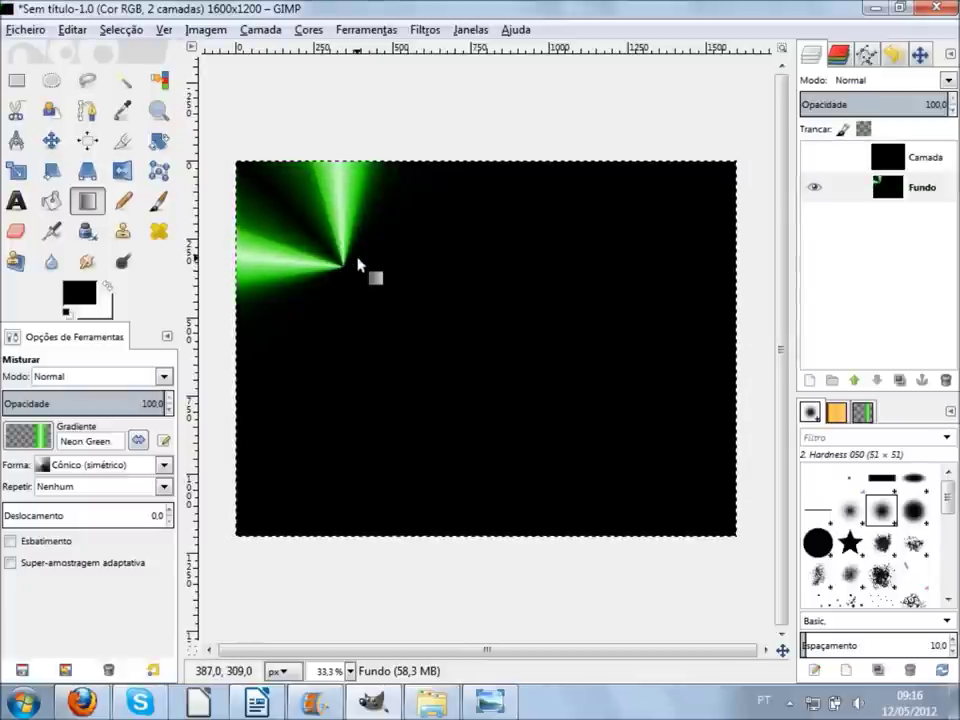
pyautogui.moveTo(471, 366); pyautogui.dragTo(485, 372)
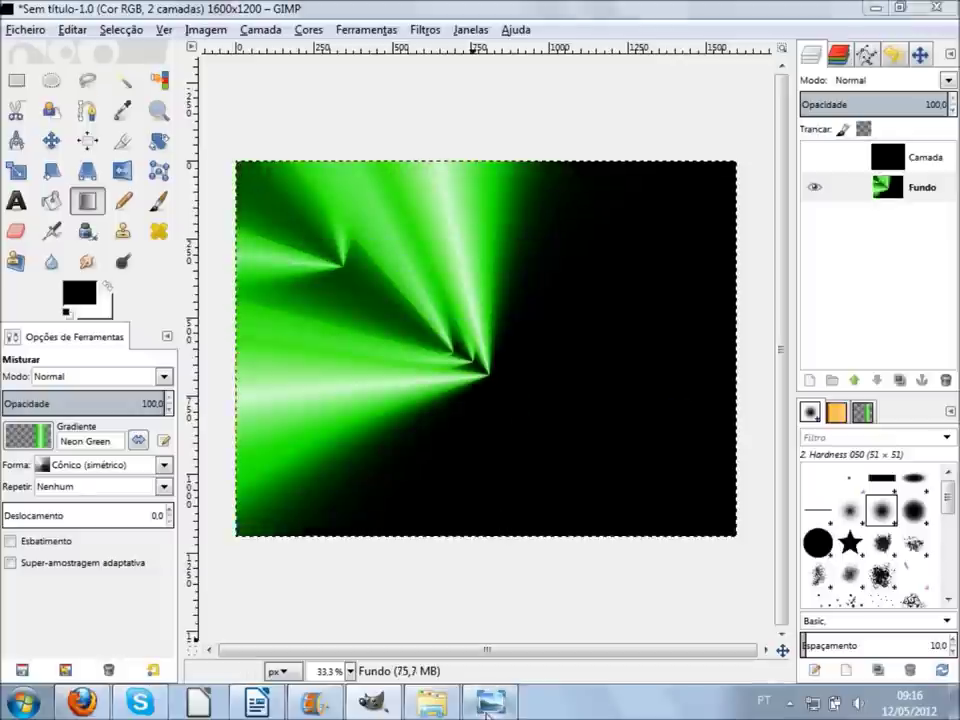
pyautogui.hotkey('ctrl', 'z')
pyautogui.click(158, 471)
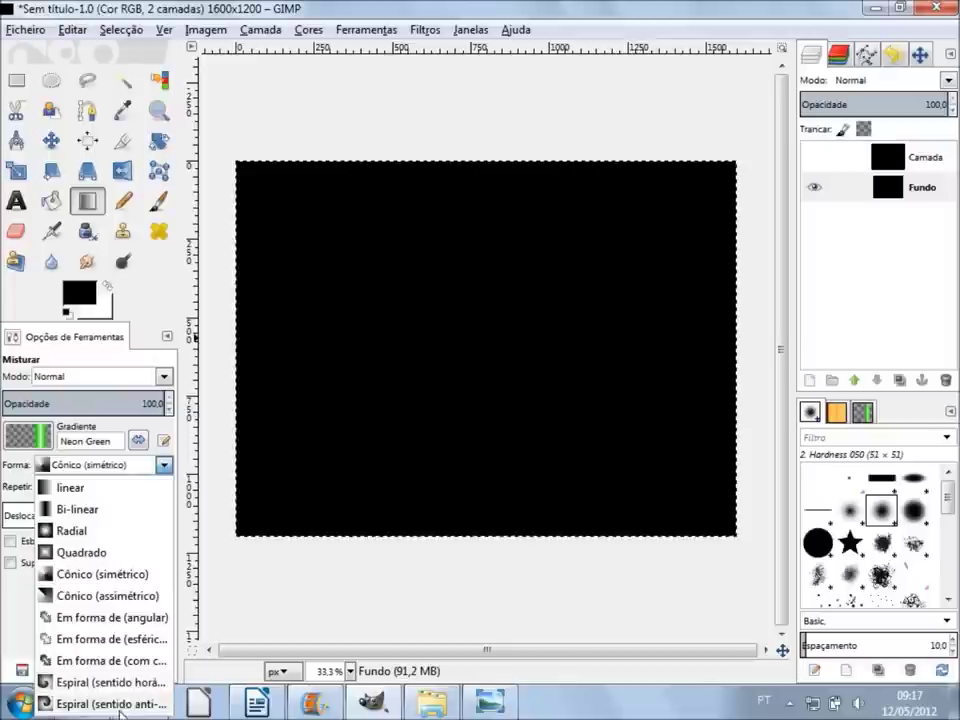
# Draw a clockwise Espiral (sentido horário) Neon Green spiral, then bring up Windows Photo Viewer
pyautogui.click(115, 684)
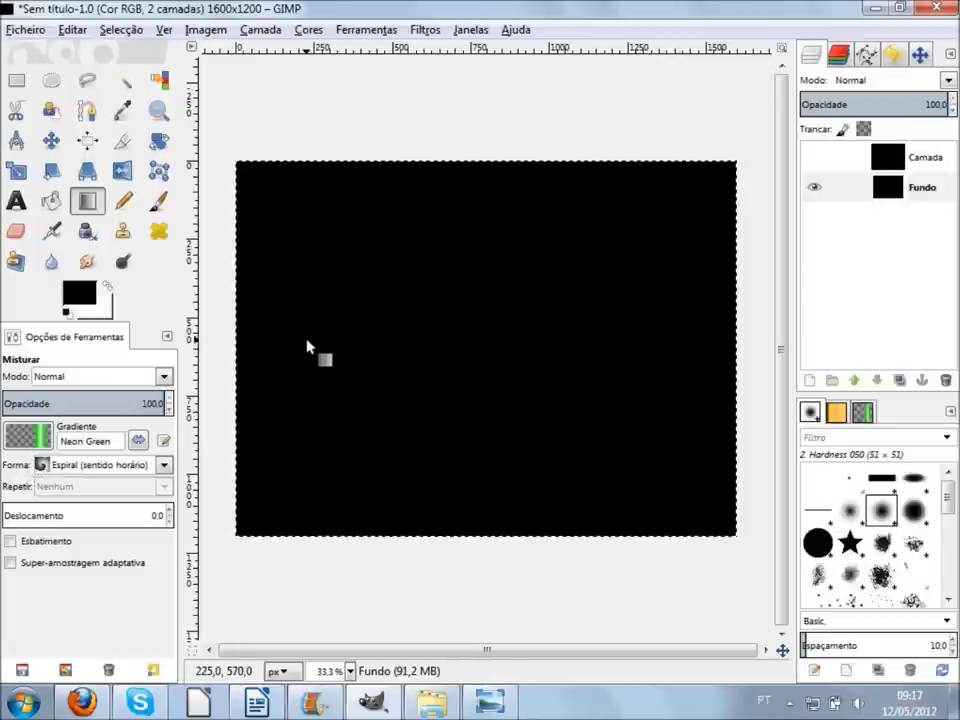
pyautogui.moveTo(359, 316); pyautogui.dragTo(453, 361)
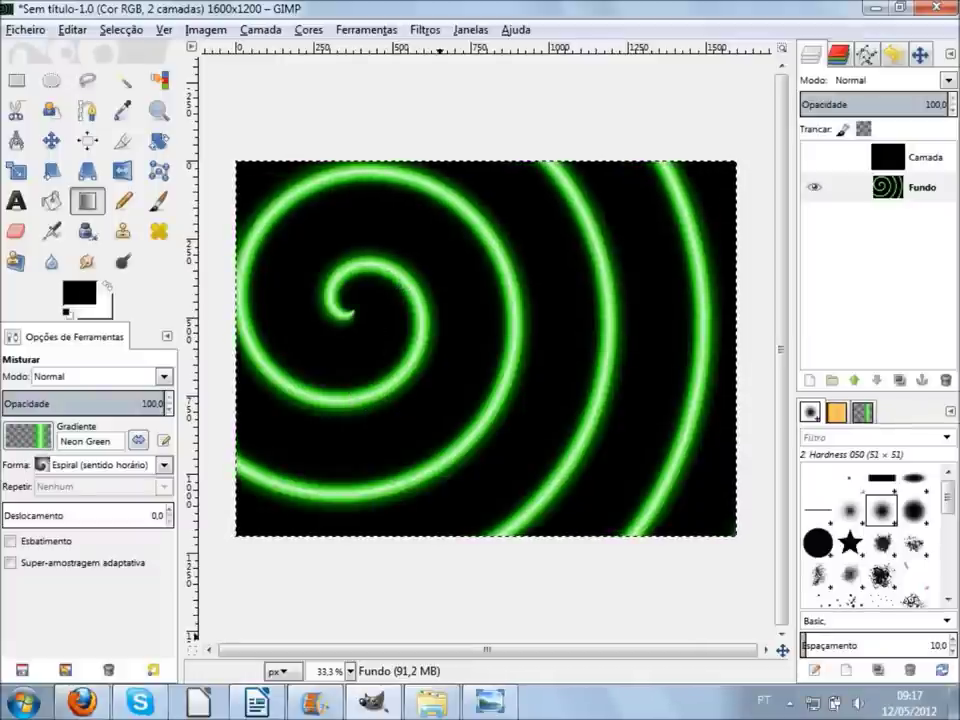
pyautogui.click(500, 705)
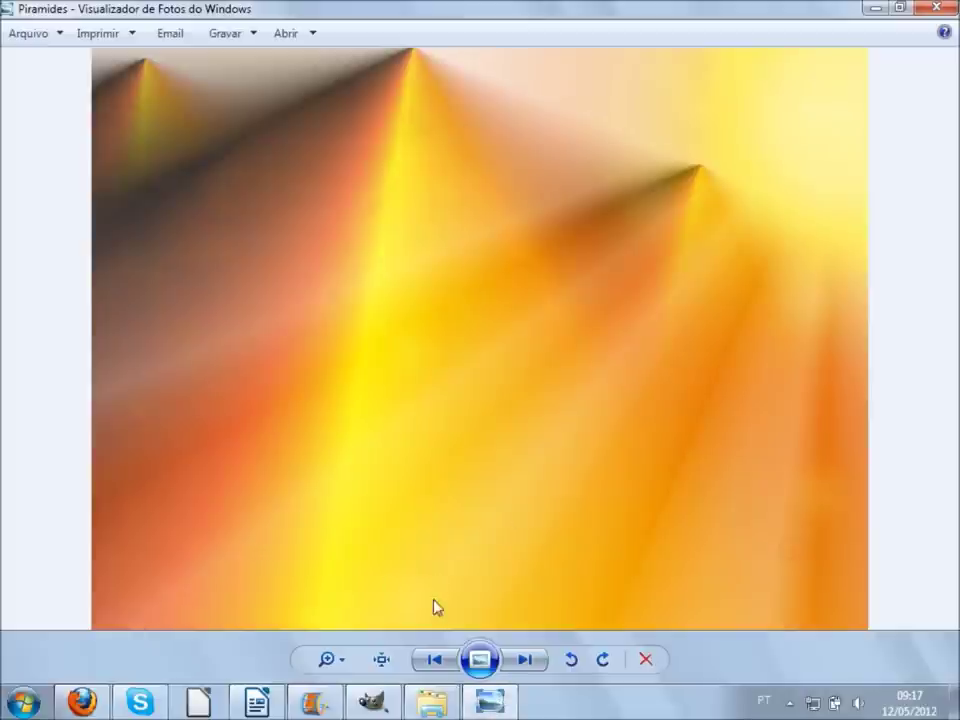
# Step back through six earlier wallpapers in Windows Photo Viewer
pyautogui.click(434, 660)
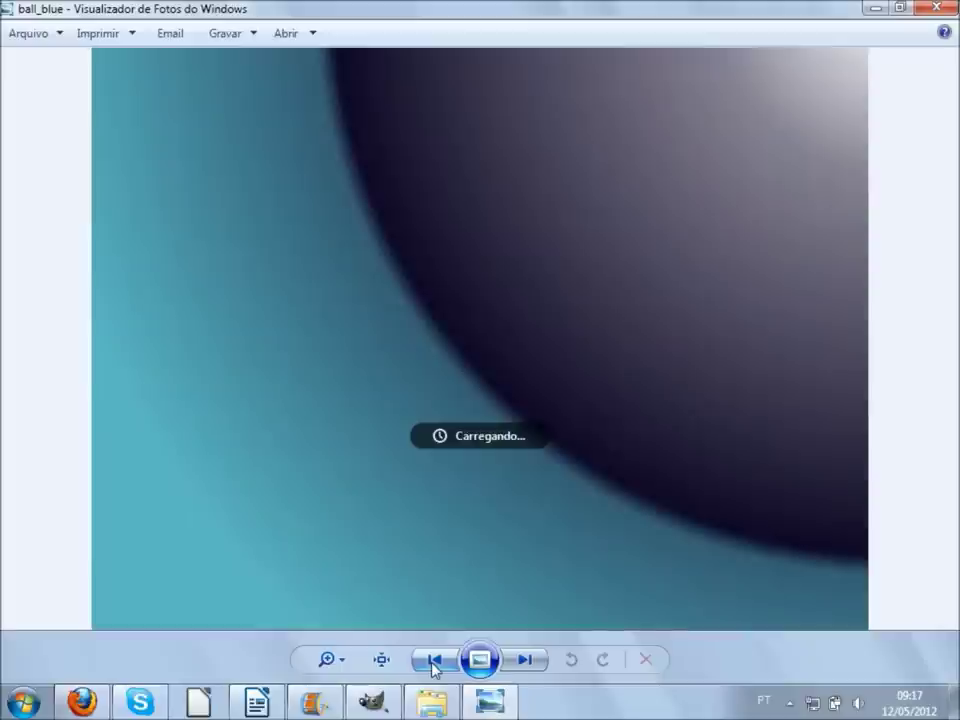
pyautogui.click(434, 662)
pyautogui.click(434, 662)
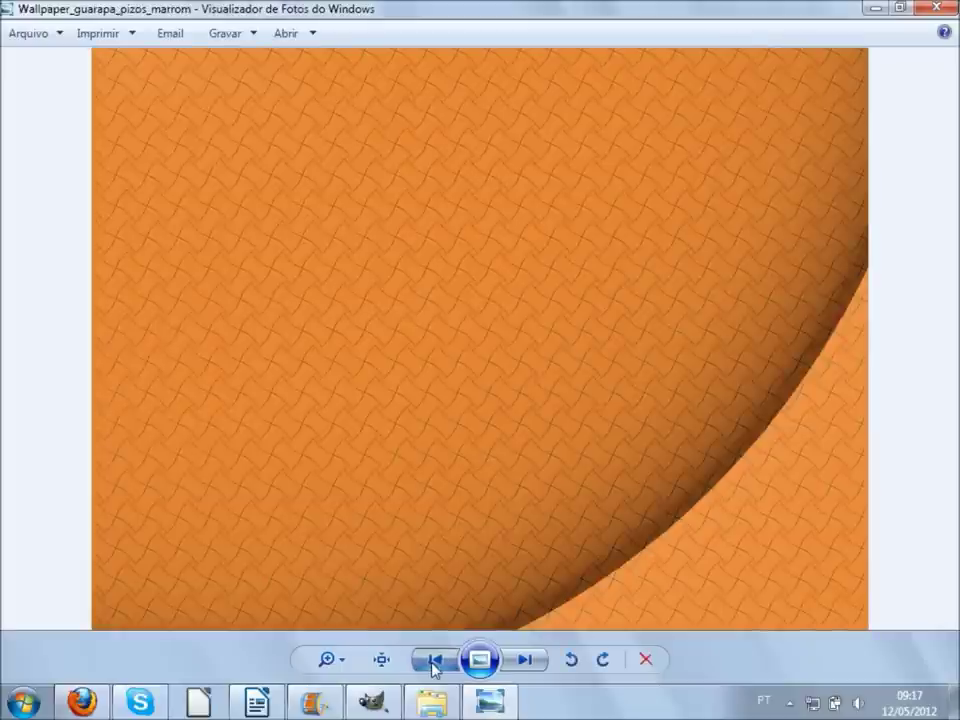
pyautogui.click(434, 660)
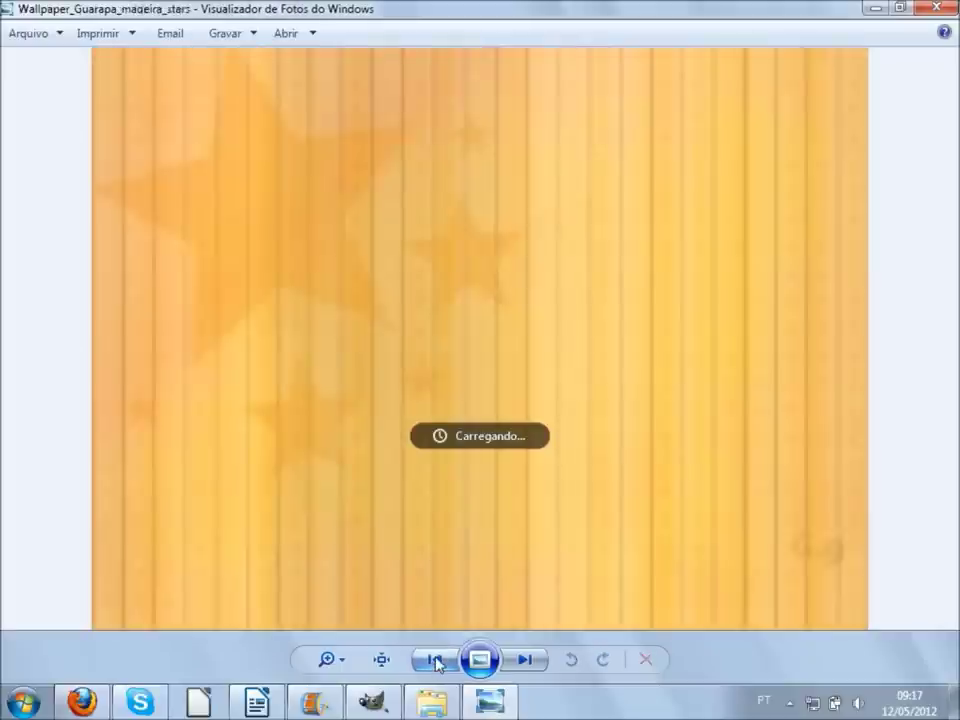
pyautogui.click(434, 660)
pyautogui.click(434, 660)
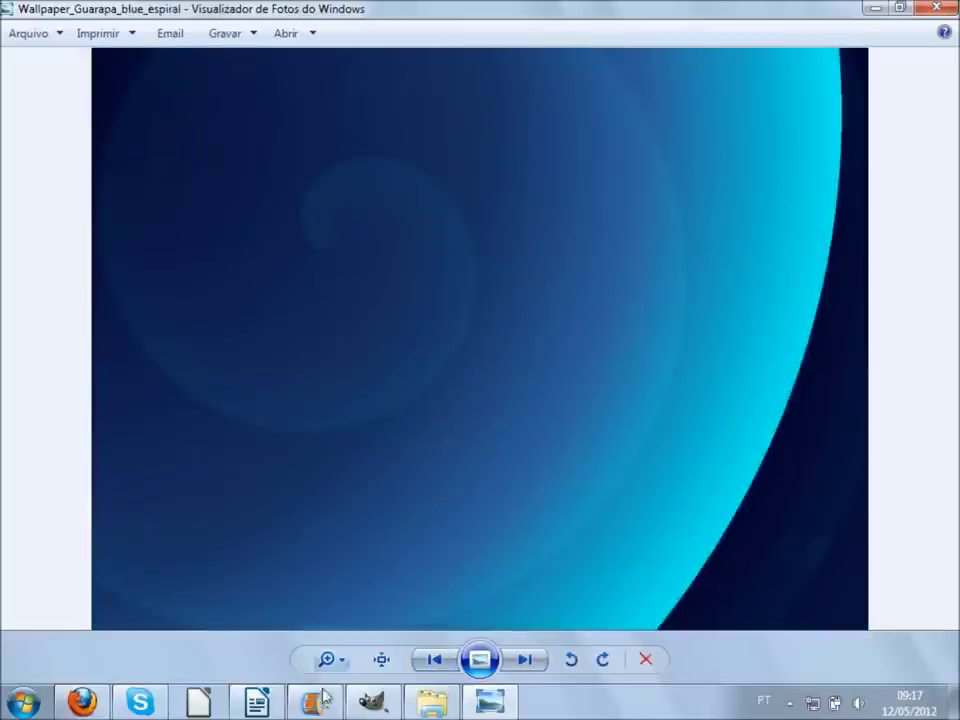
# Glance at GIMP, return to the viewer to advance two wallpapers, then go back to GIMP
pyautogui.click(366, 706)
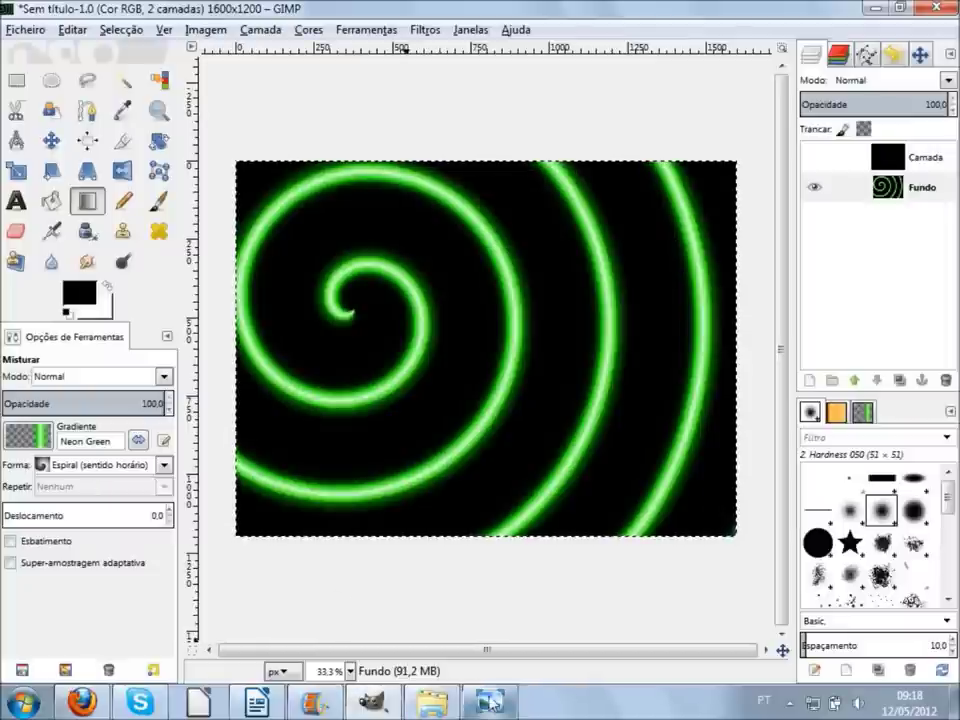
pyautogui.hotkey('alt', 'Tab')
pyautogui.press('Right')
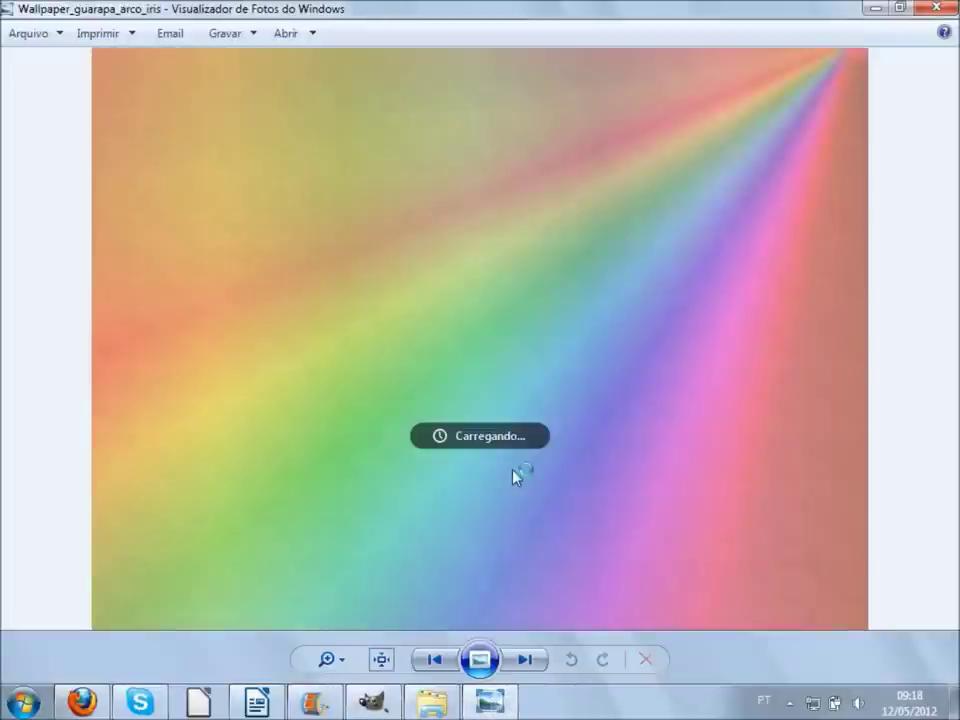
pyautogui.press('Right')
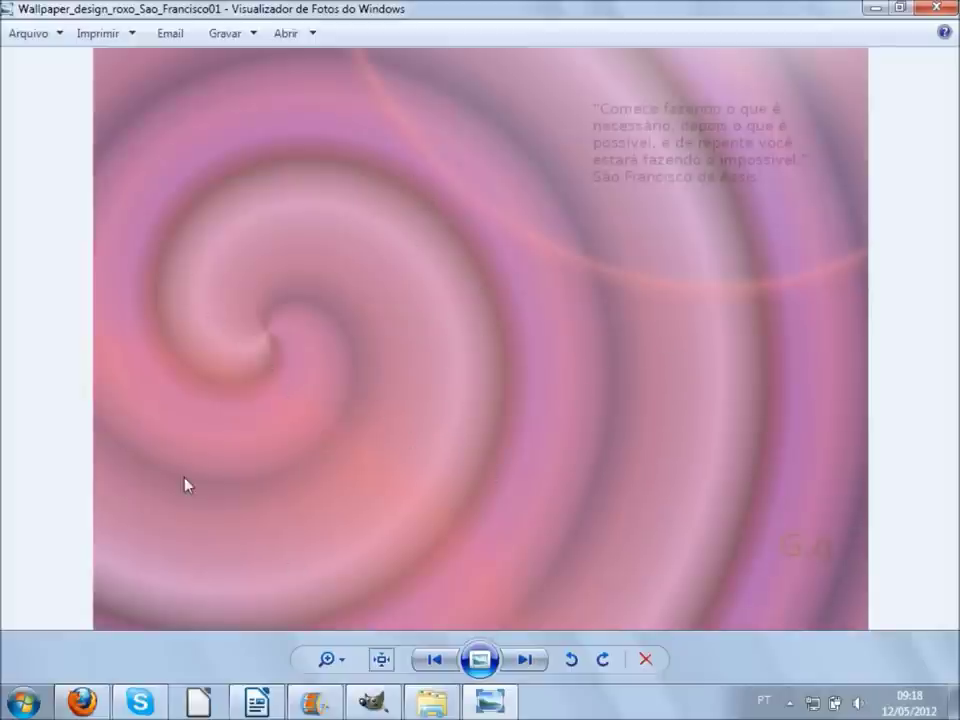
pyautogui.click(386, 705)
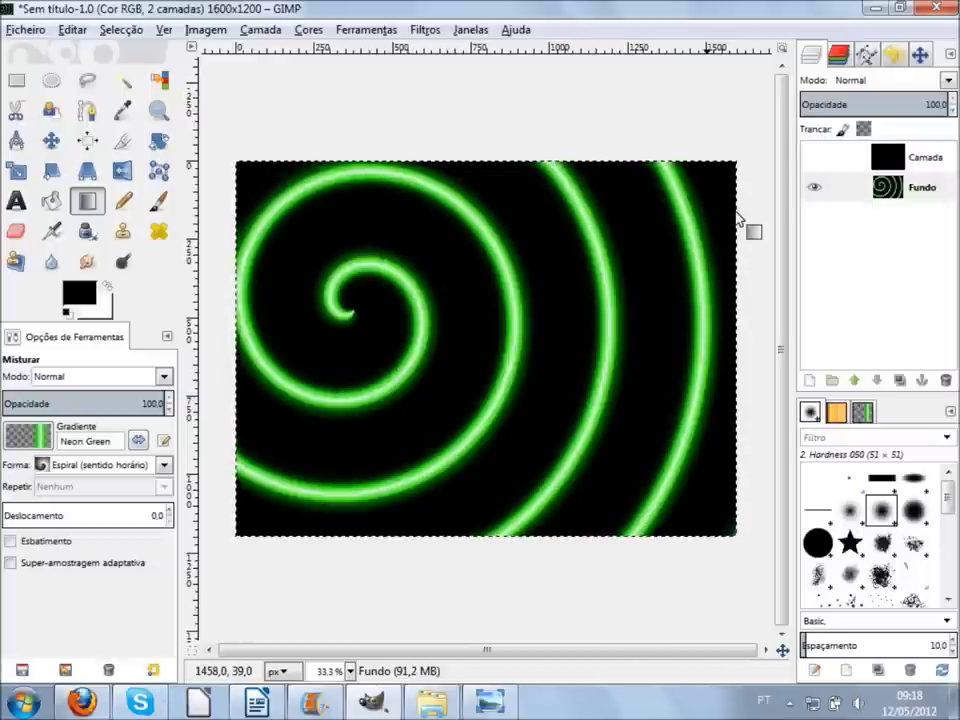
pyautogui.moveTo(921, 157)
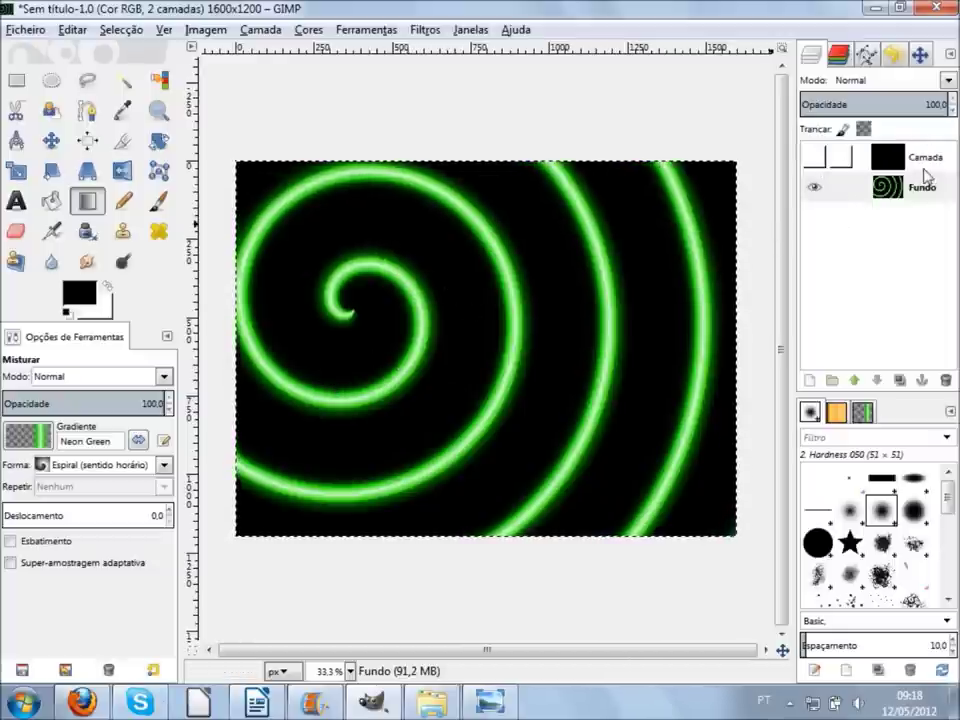
# Select and show the black Camada layer, then browse the Patterns dock
pyautogui.click(910, 162)
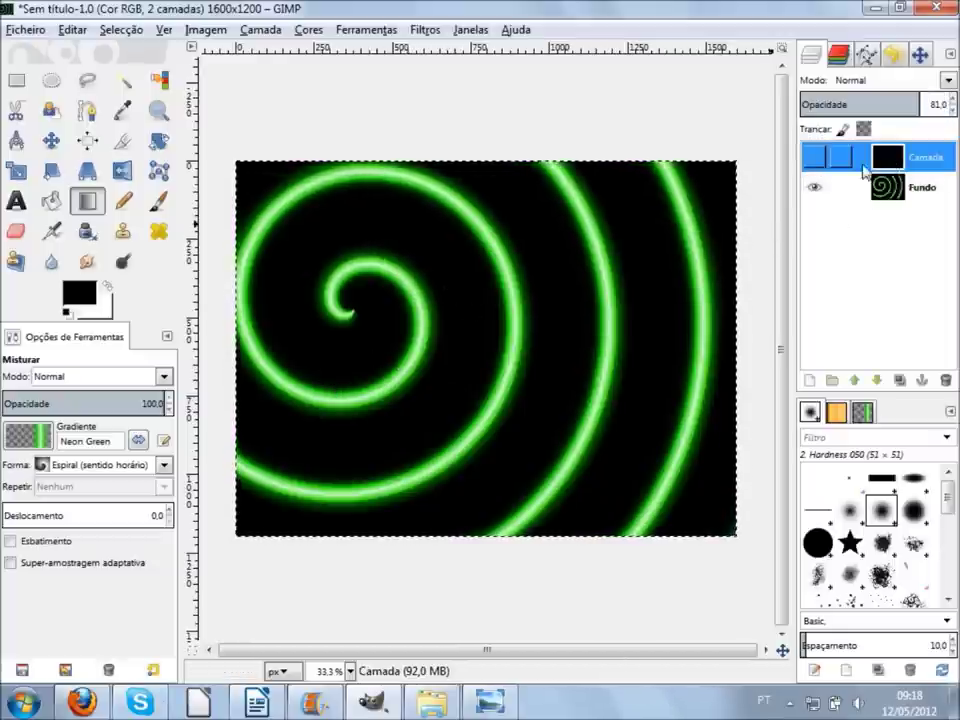
pyautogui.click(815, 157)
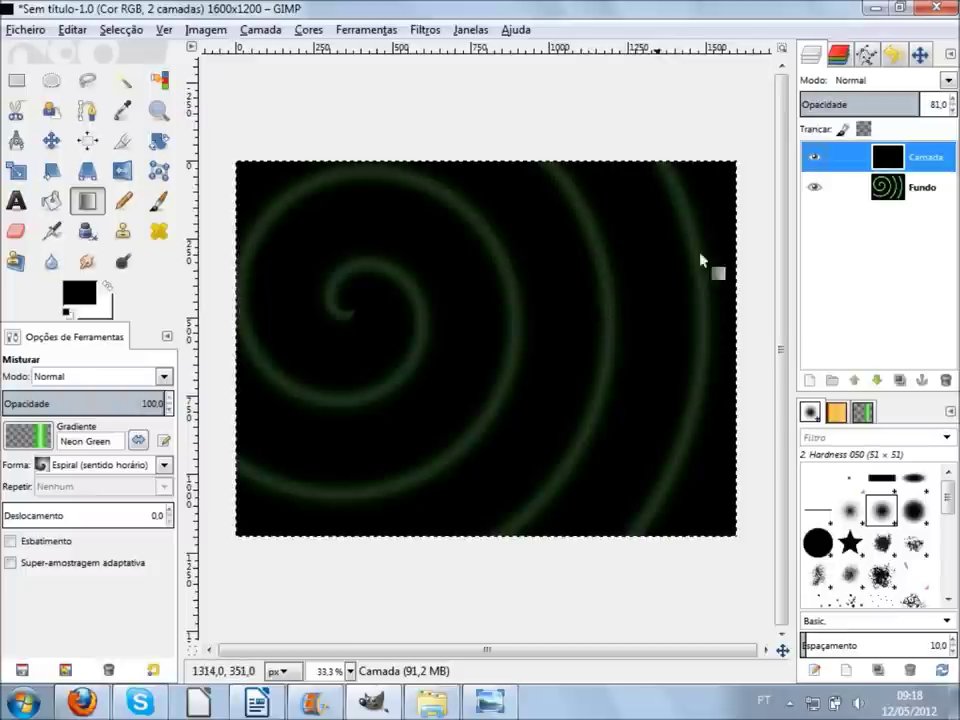
pyautogui.click(836, 412)
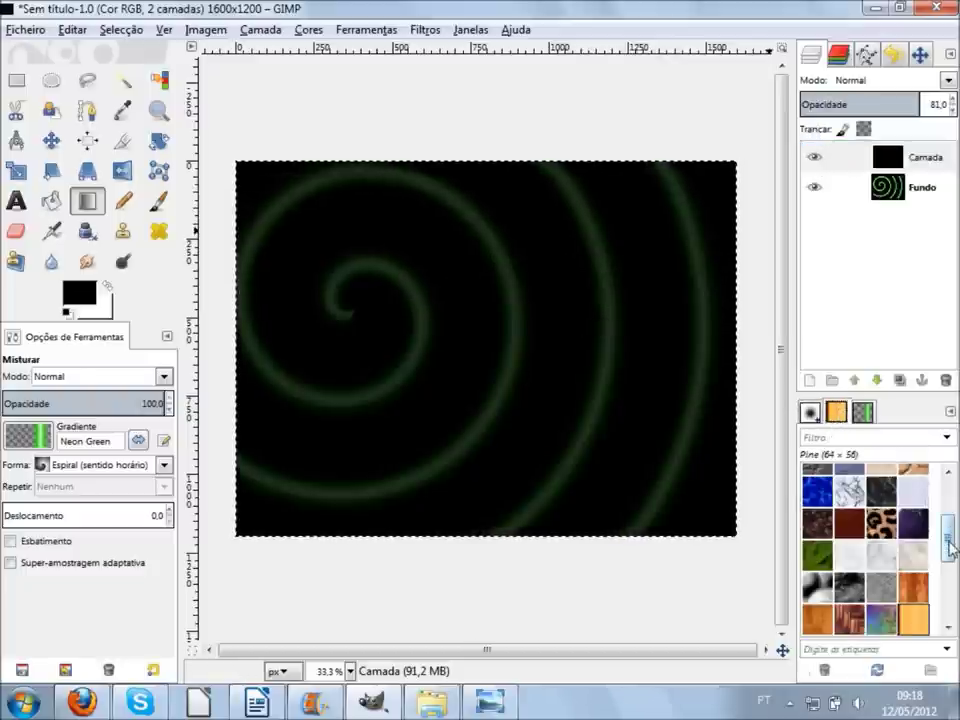
pyautogui.scroll(-3, 948, 530)
pyautogui.moveTo(948, 530); pyautogui.dragTo(948, 625)
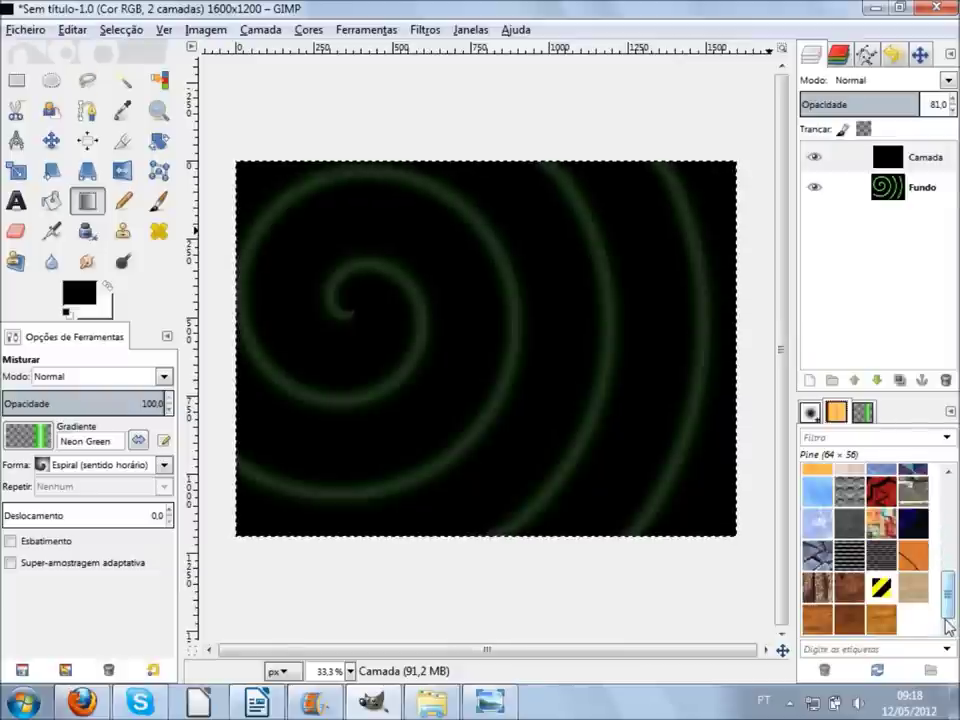
pyautogui.click(880, 626)
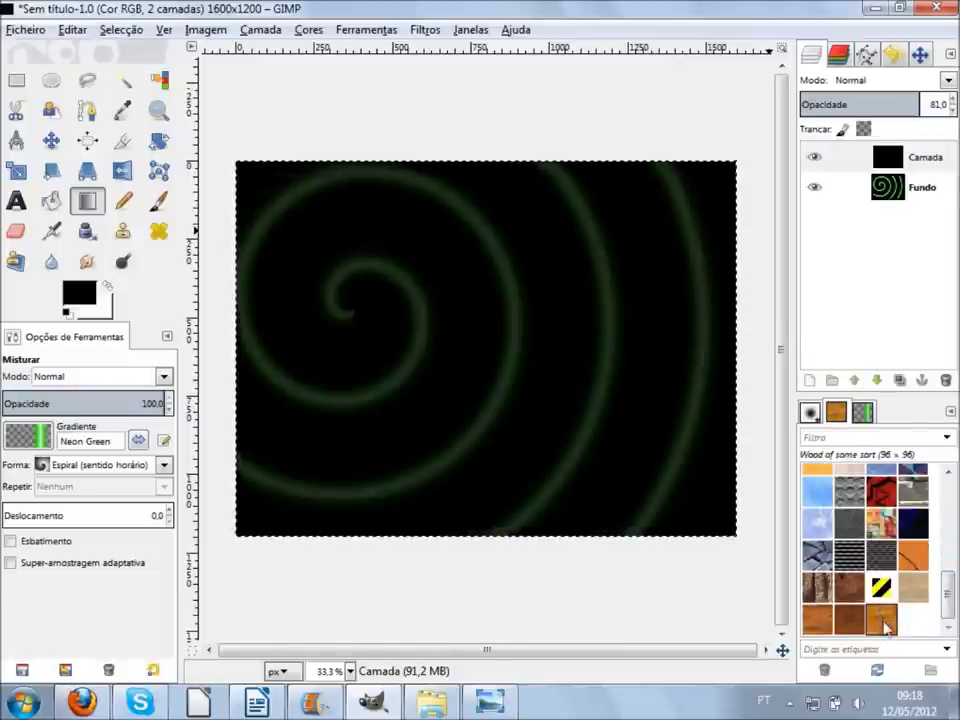
# Fill the layer with the Warning! pattern, reset opacity to 100, then try the Sky pattern
pyautogui.moveTo(880, 588)
pyautogui.mouseDown()
pyautogui.moveTo(668, 432)
pyautogui.moveTo(665, 240)
pyautogui.mouseUp()
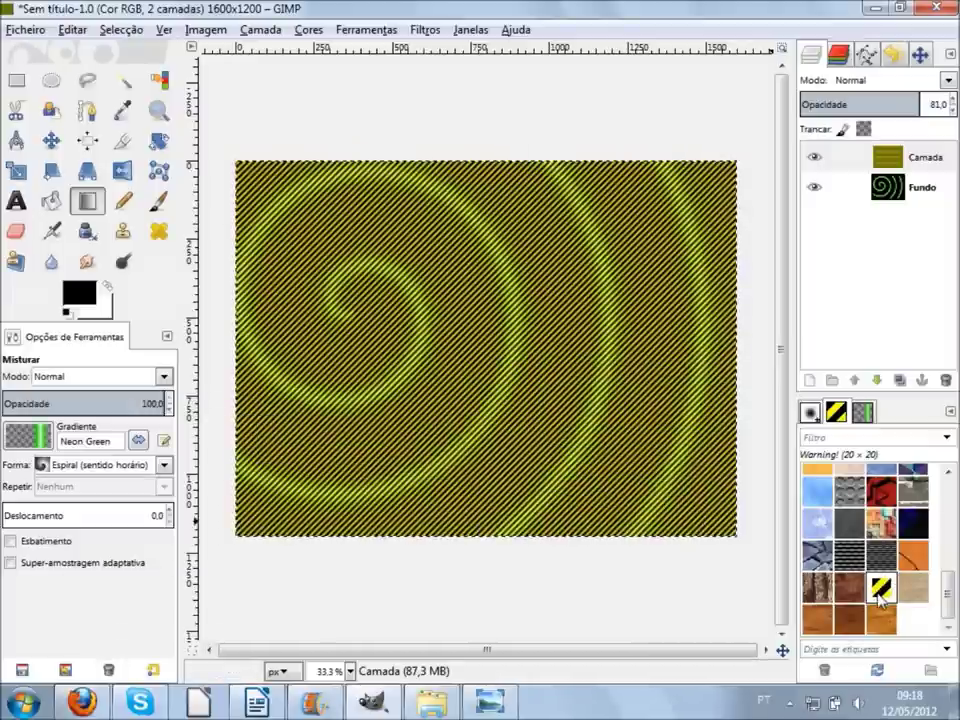
pyautogui.doubleClick(927, 104)
pyautogui.press('Return')
pyautogui.click(945, 104)
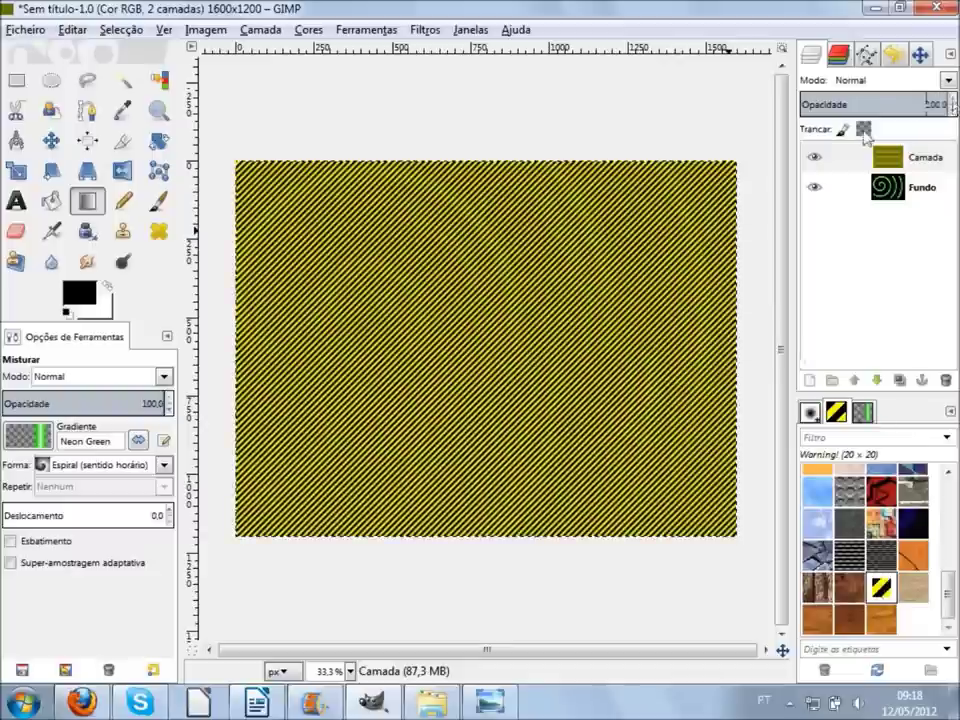
pyautogui.moveTo(817, 523); pyautogui.dragTo(651, 349)
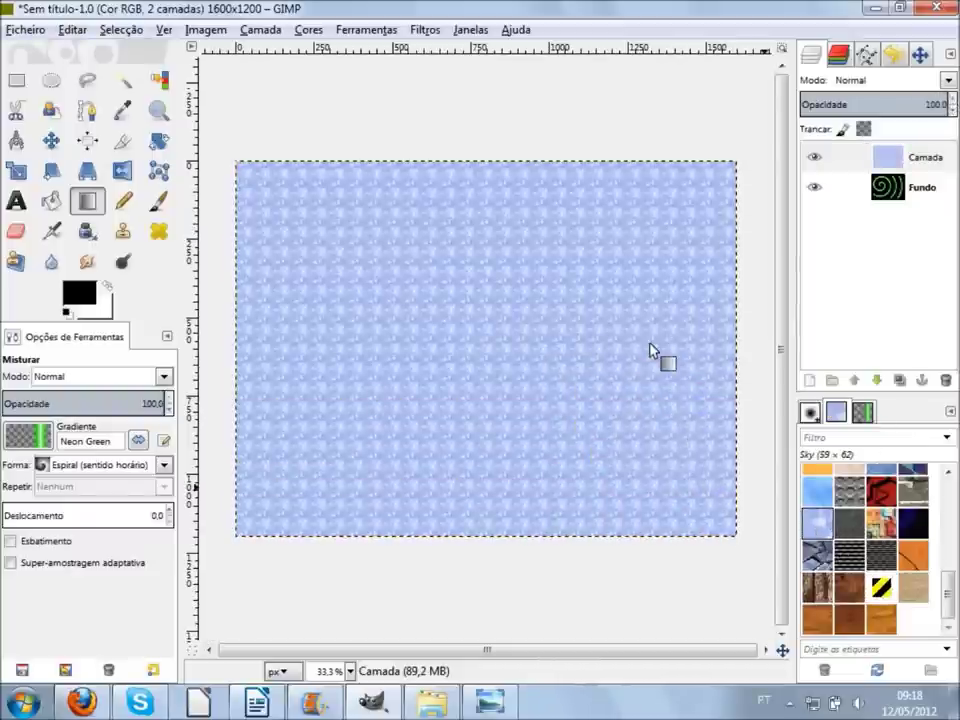
# Try blue patterns and Blue Web, settle on Bricks, zoom out, and lower the layer opacity
pyautogui.scroll(1, 643, 274)
pyautogui.scroll(4, 643, 274)
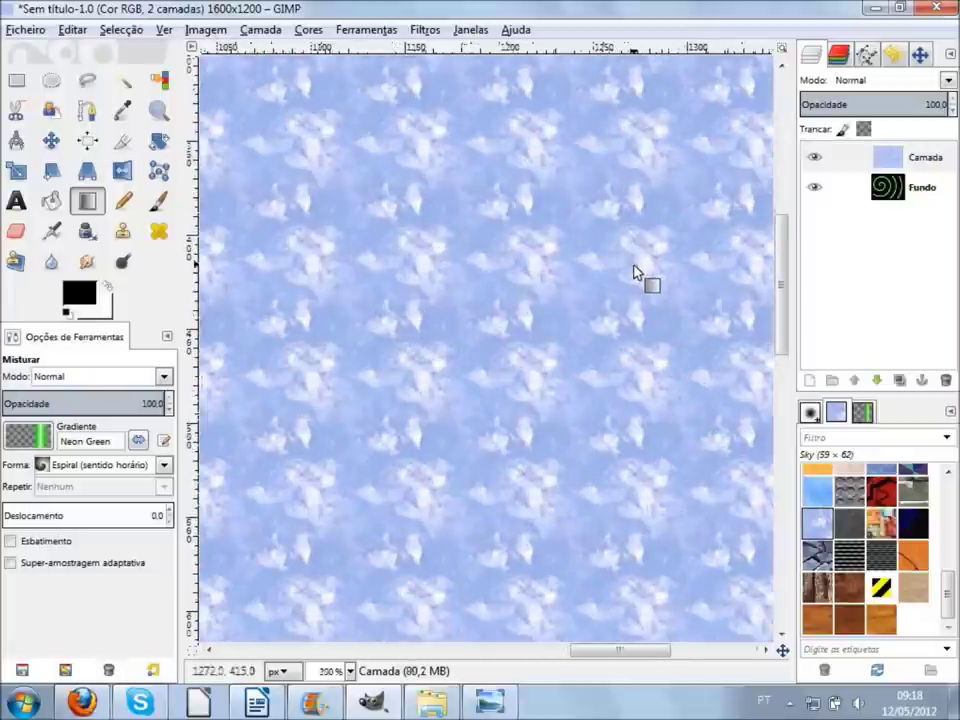
pyautogui.scroll(2, 868, 521)
pyautogui.scroll(2, 868, 521)
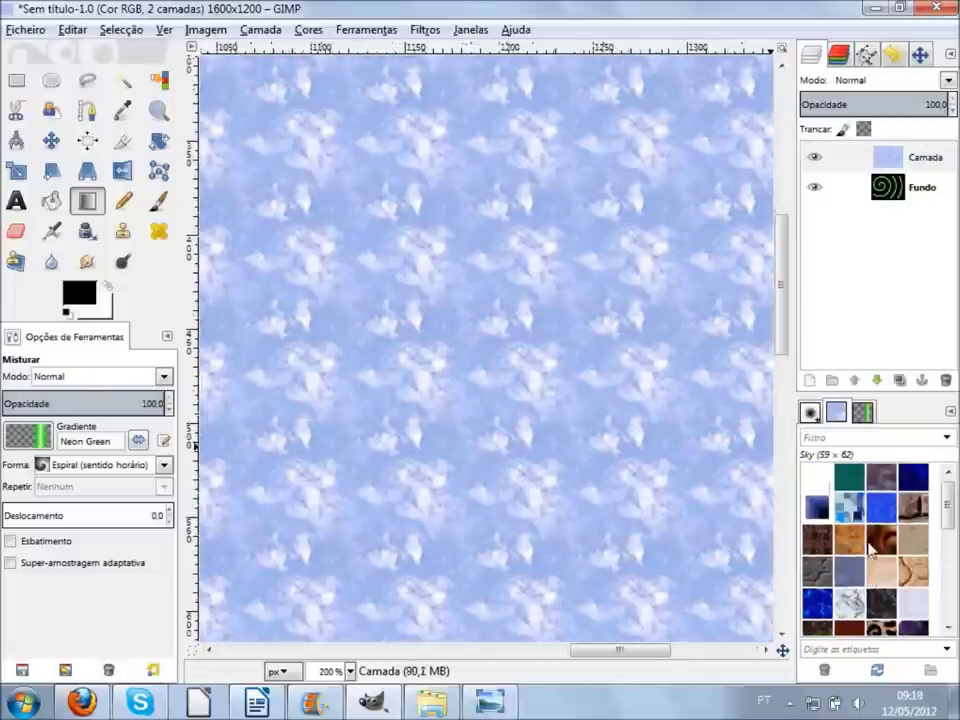
pyautogui.moveTo(855, 515); pyautogui.dragTo(564, 352)
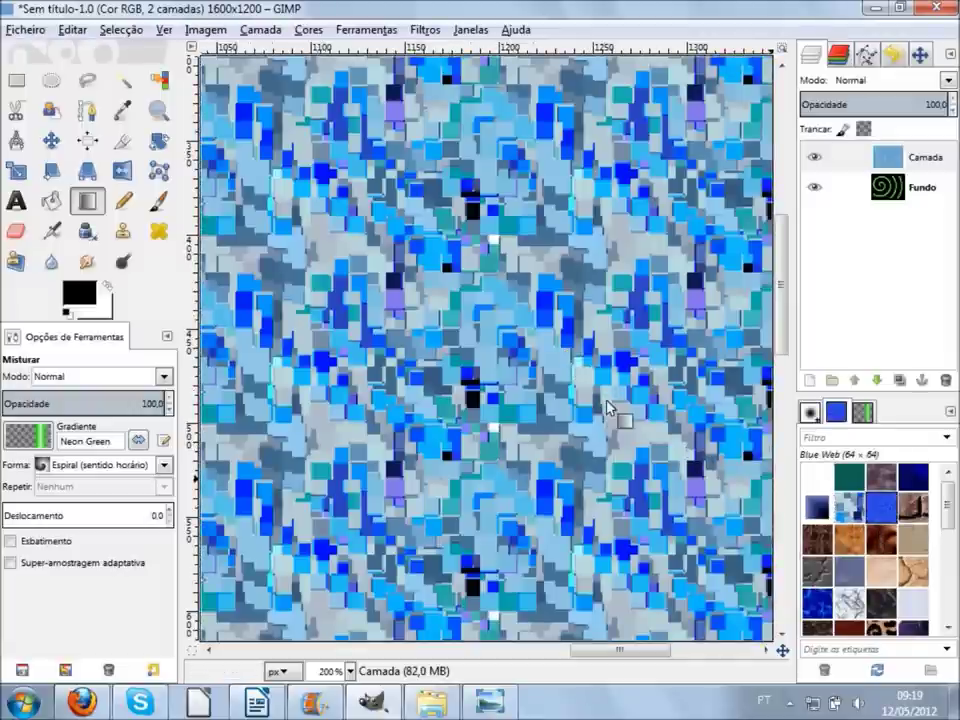
pyautogui.moveTo(880, 507); pyautogui.dragTo(613, 414)
pyautogui.moveTo(913, 507); pyautogui.dragTo(615, 383)
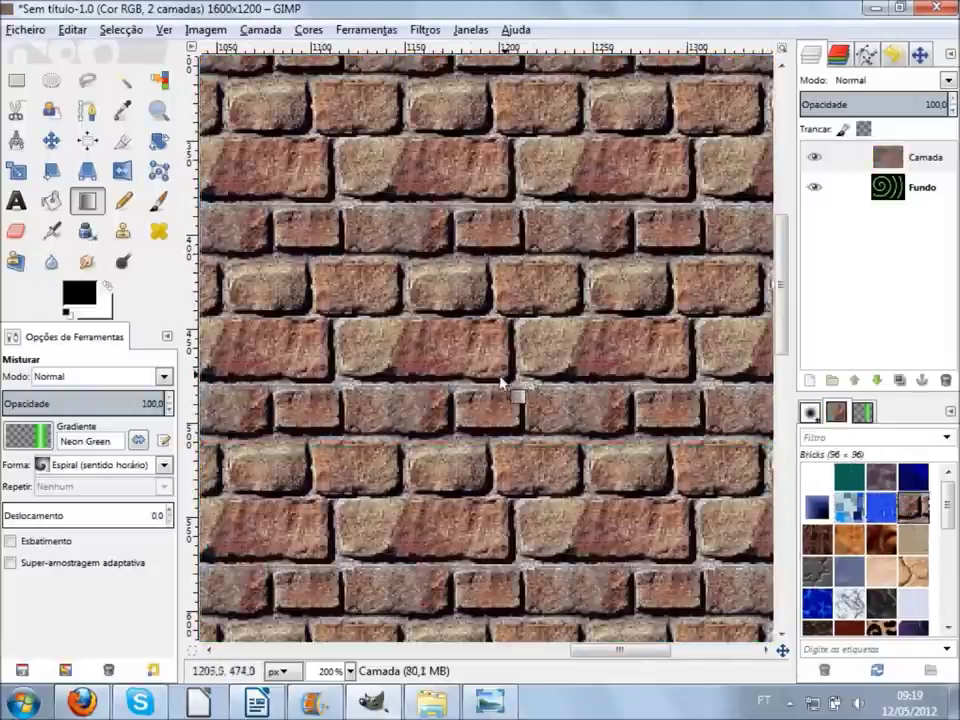
pyautogui.press('1')
pyautogui.press('-')
pyautogui.press('-')
pyautogui.press('-')
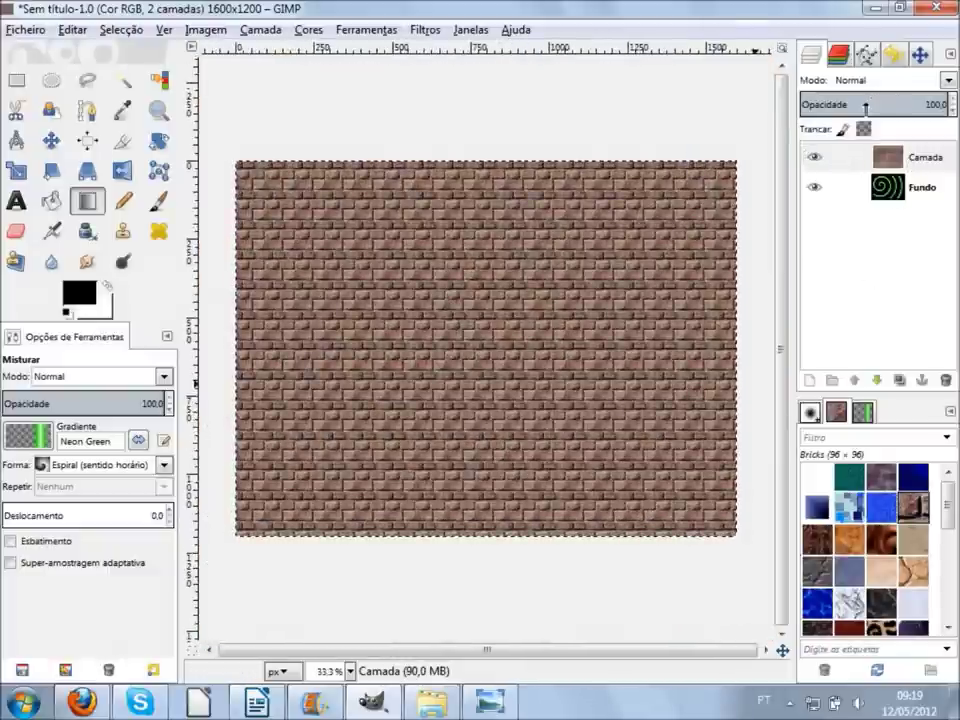
pyautogui.moveTo(866, 107); pyautogui.dragTo(853, 104)
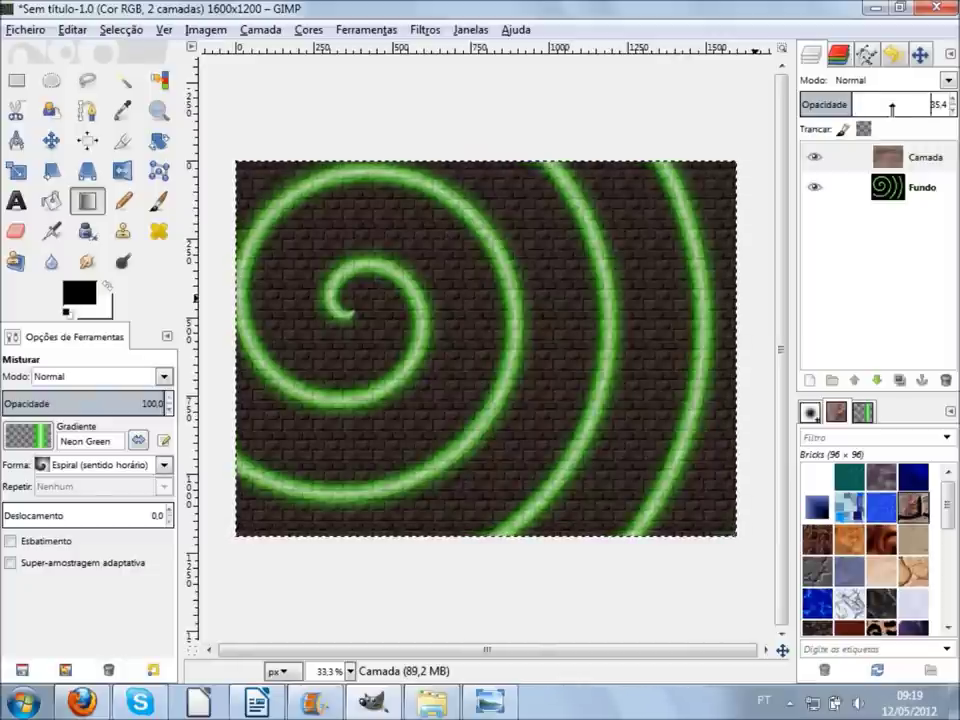
# Vary the brick layer's opacity, settle on 56.3, and drag the Blue Squares pattern onto it
pyautogui.moveTo(892, 106); pyautogui.dragTo(952, 104)
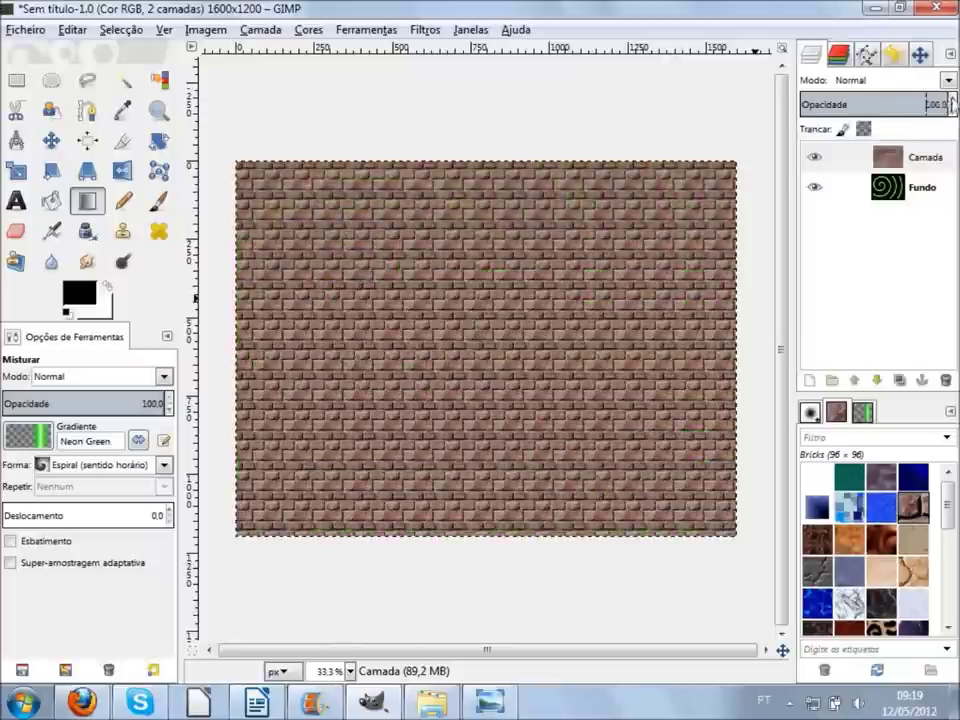
pyautogui.click(805, 105)
pyautogui.moveTo(805, 105); pyautogui.dragTo(801, 106)
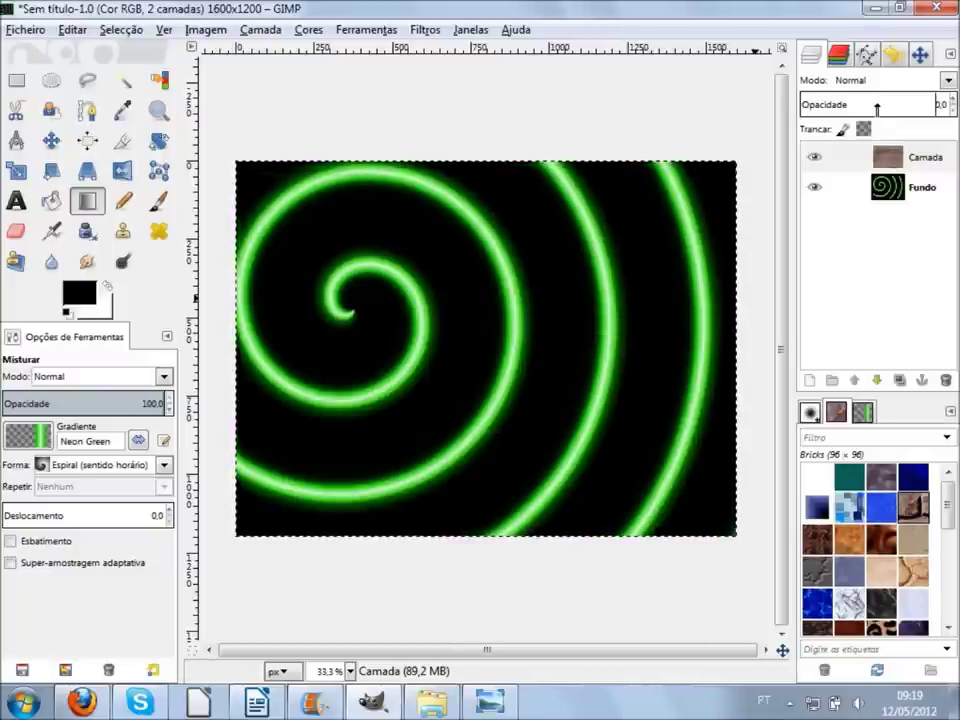
pyautogui.moveTo(877, 106); pyautogui.dragTo(883, 106)
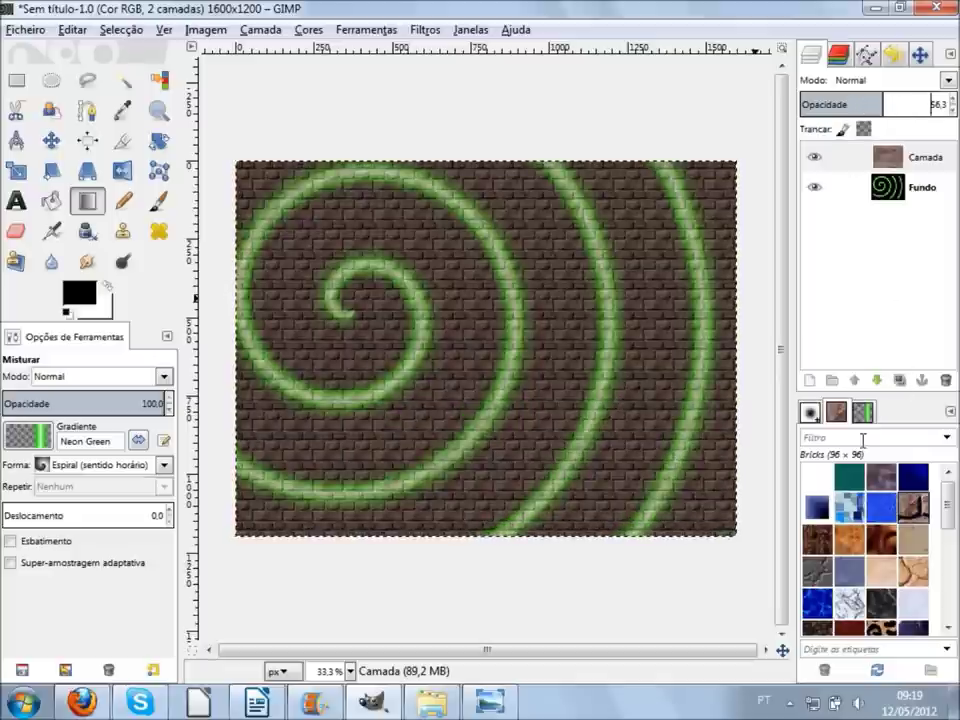
pyautogui.moveTo(849, 507); pyautogui.dragTo(623, 346)
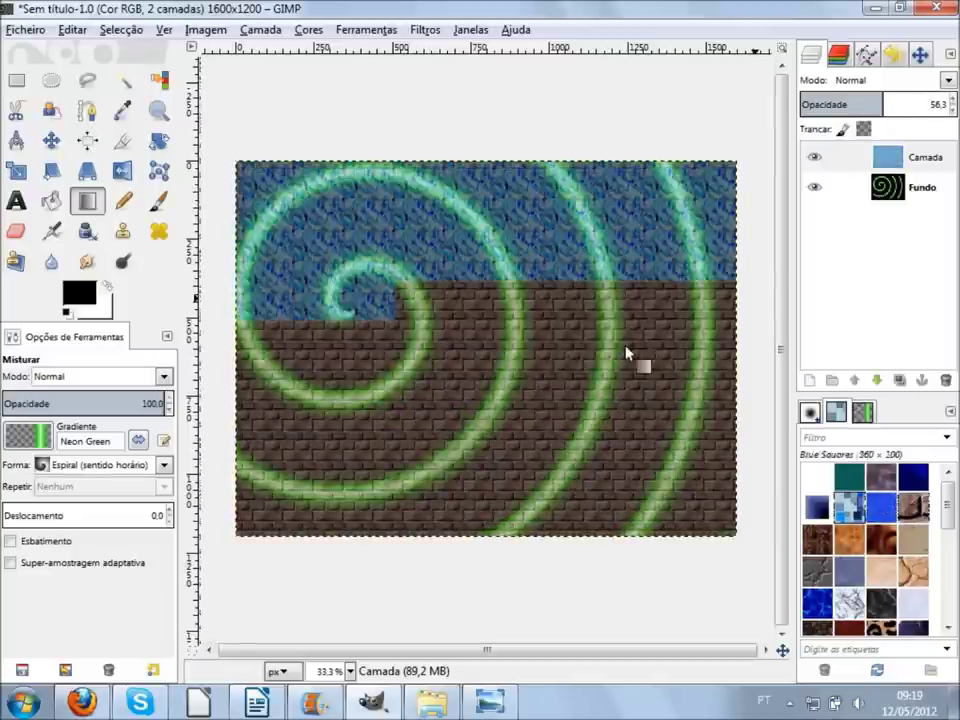
# Hide the Blue Squares Camada layer so only the green spiral on black shows
pyautogui.scroll(1, 367, 204)
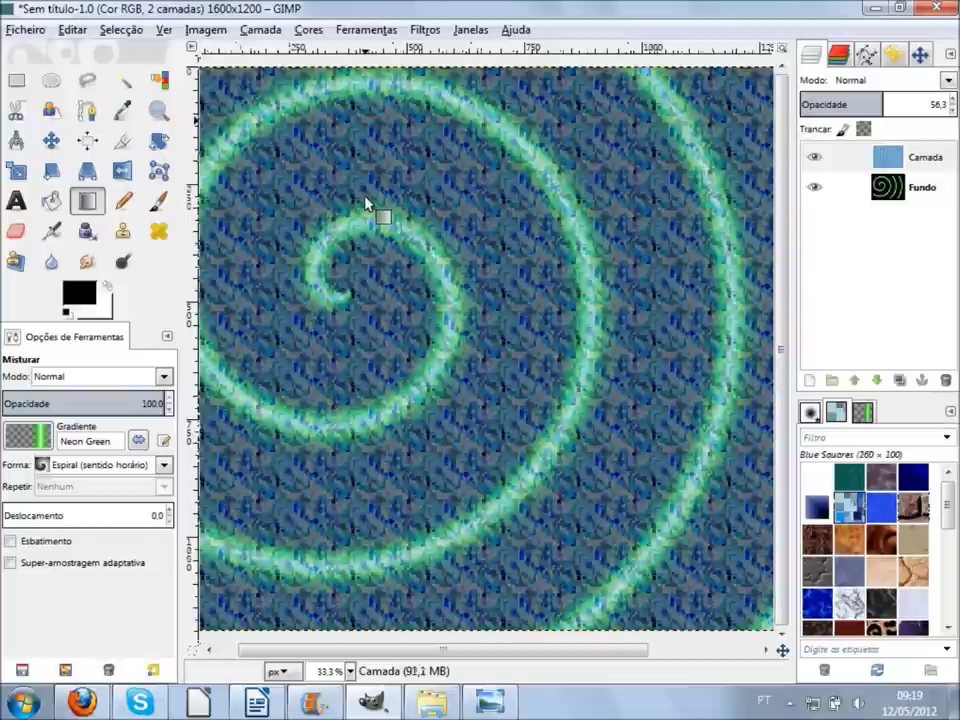
pyautogui.scroll(1, 367, 204)
pyautogui.scroll(-1, 367, 210)
pyautogui.scroll(-1, 368, 214)
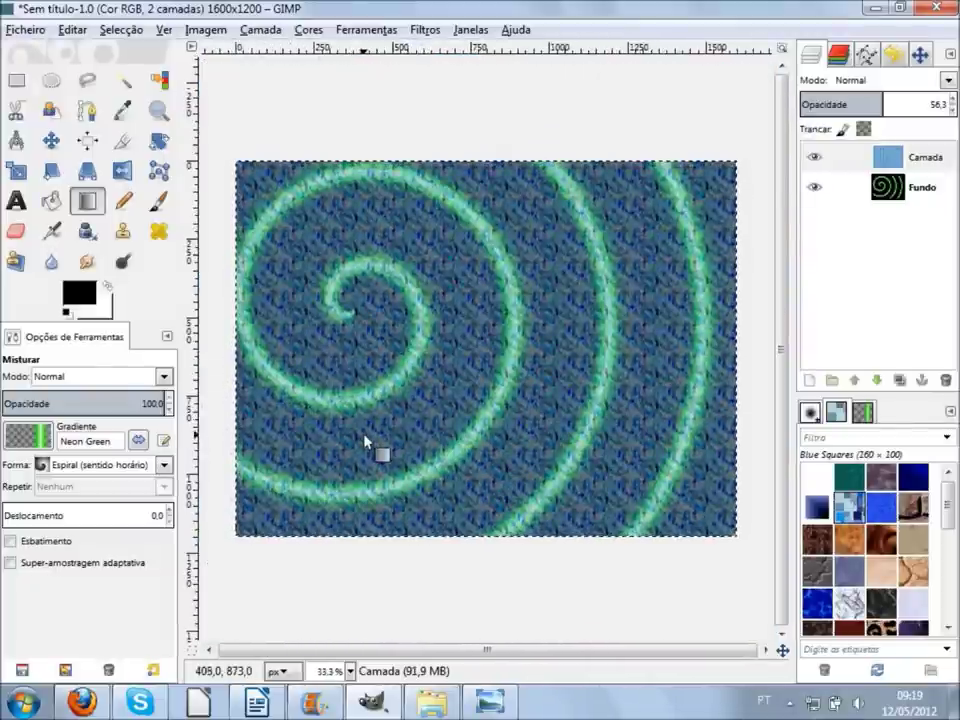
pyautogui.click(814, 157)
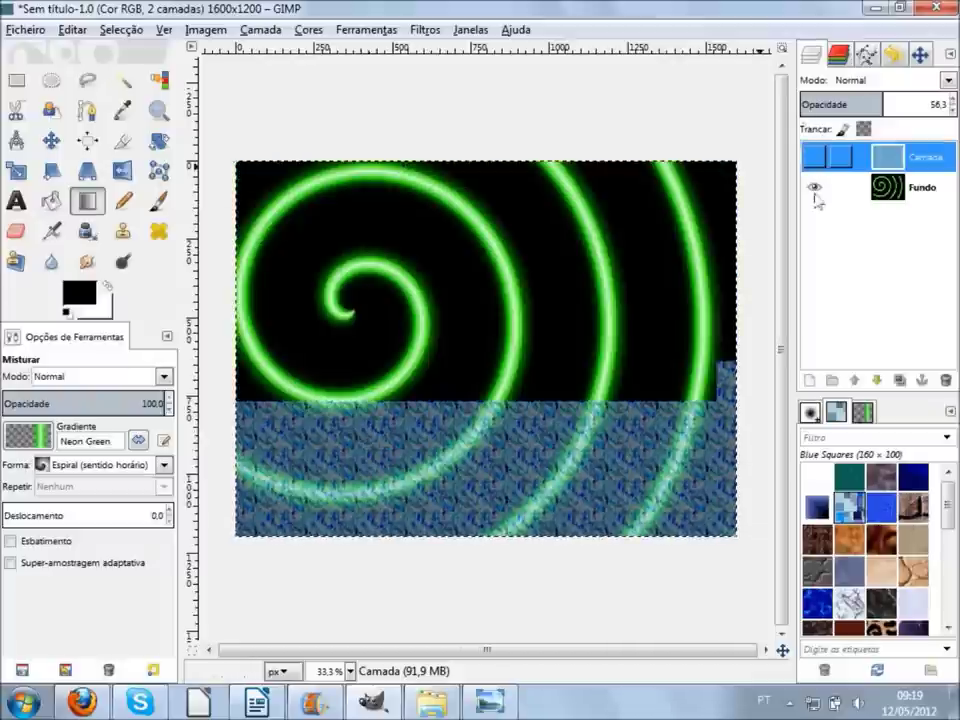
# On the Fundo layer, draw a spiral gradient using the Pastel Rainbow gradient
pyautogui.click(895, 187)
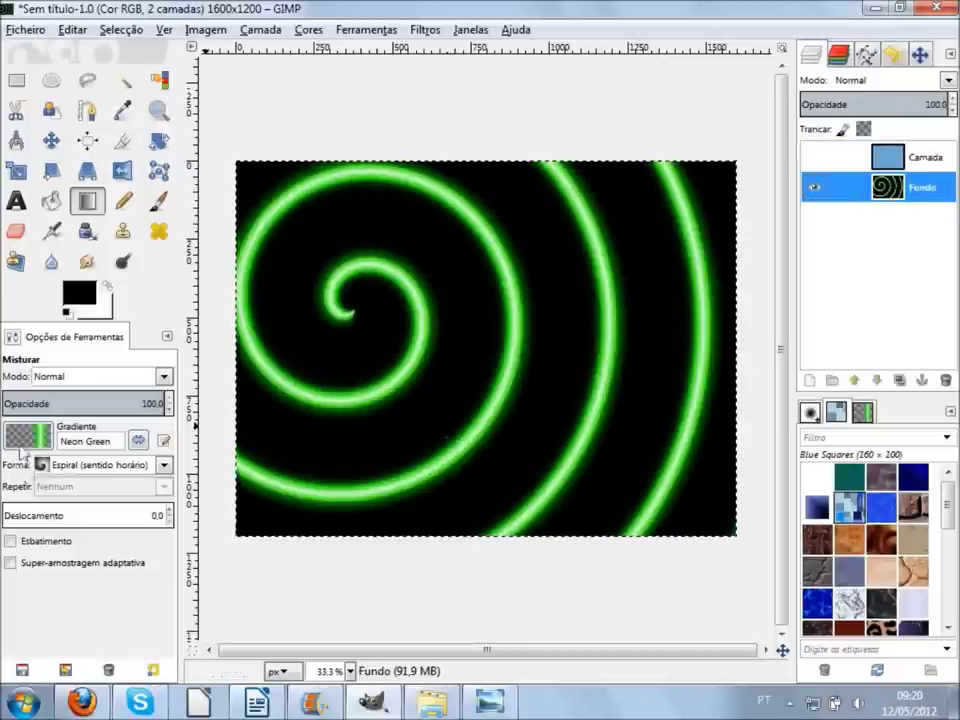
pyautogui.click(28, 437)
pyautogui.scroll(-1, 33, 208)
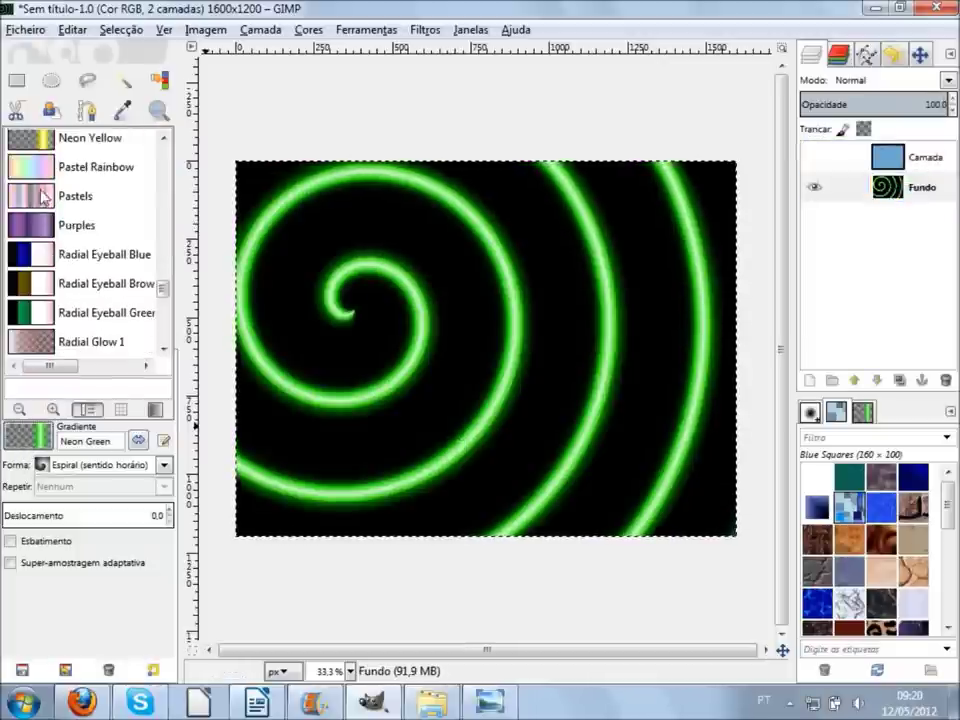
pyautogui.click(33, 170)
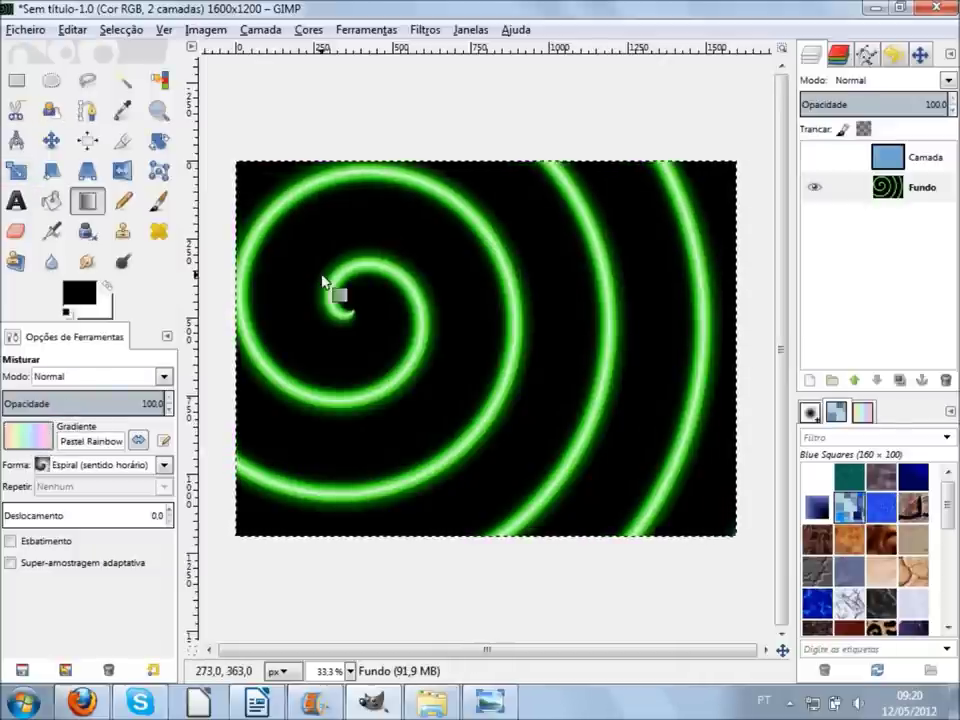
pyautogui.moveTo(327, 282); pyautogui.dragTo(397, 338)
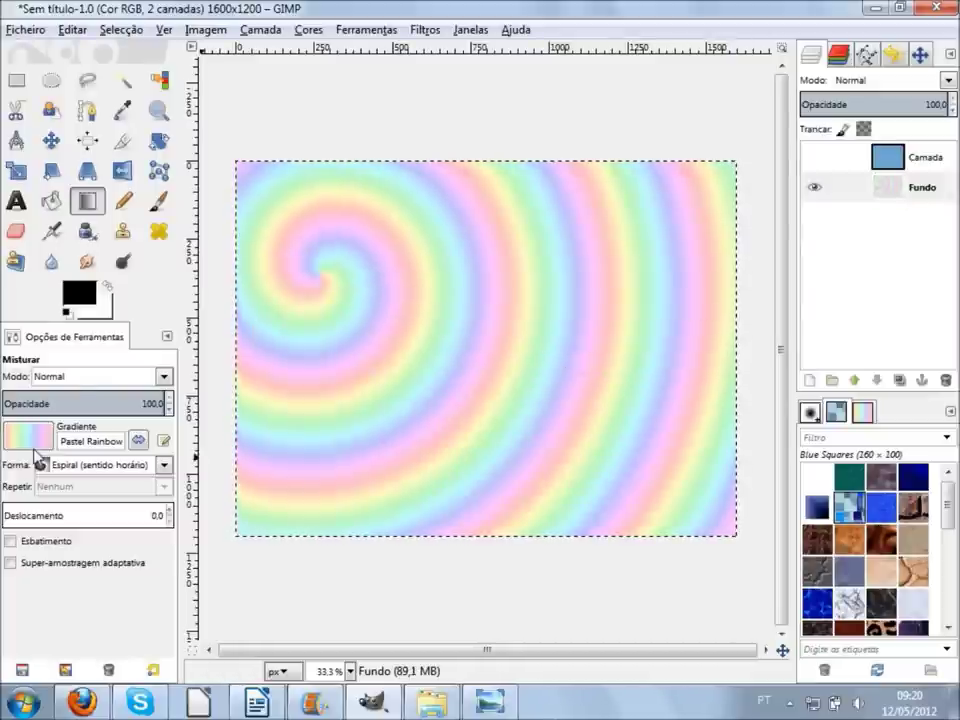
# Redraw the spiral centred on the canvas with Rounded edge, then show Camada again
pyautogui.click(34, 446)
pyautogui.scroll(-3, 50, 265)
pyautogui.scroll(-2, 48, 235)
pyautogui.click(48, 234)
pyautogui.moveTo(252, 274); pyautogui.dragTo(323, 371)
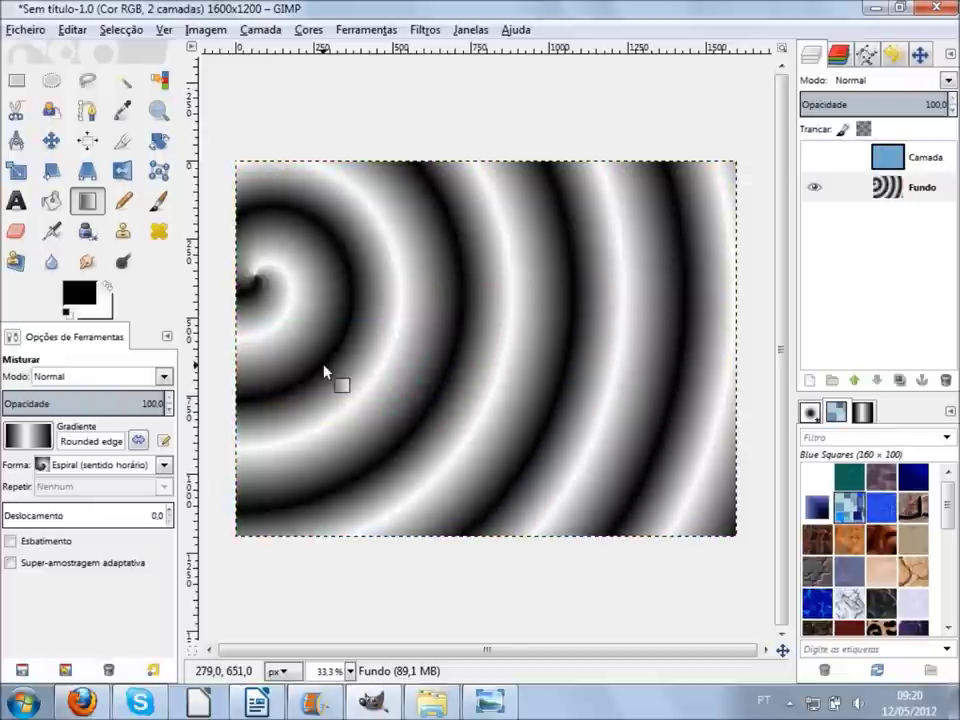
pyautogui.moveTo(252, 274); pyautogui.dragTo(408, 353)
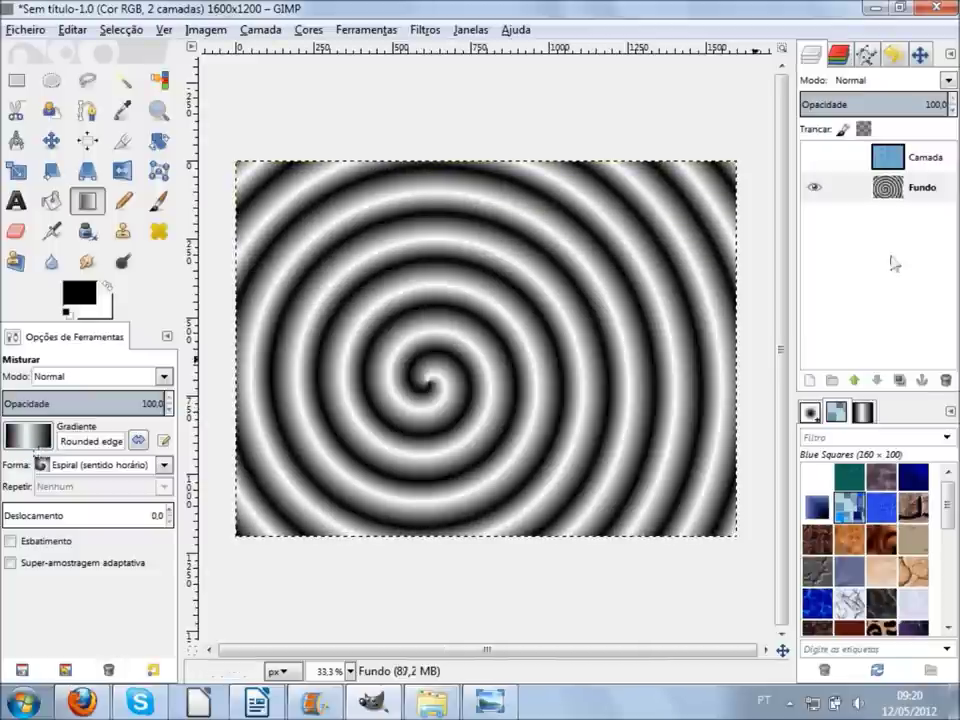
pyautogui.click(815, 158)
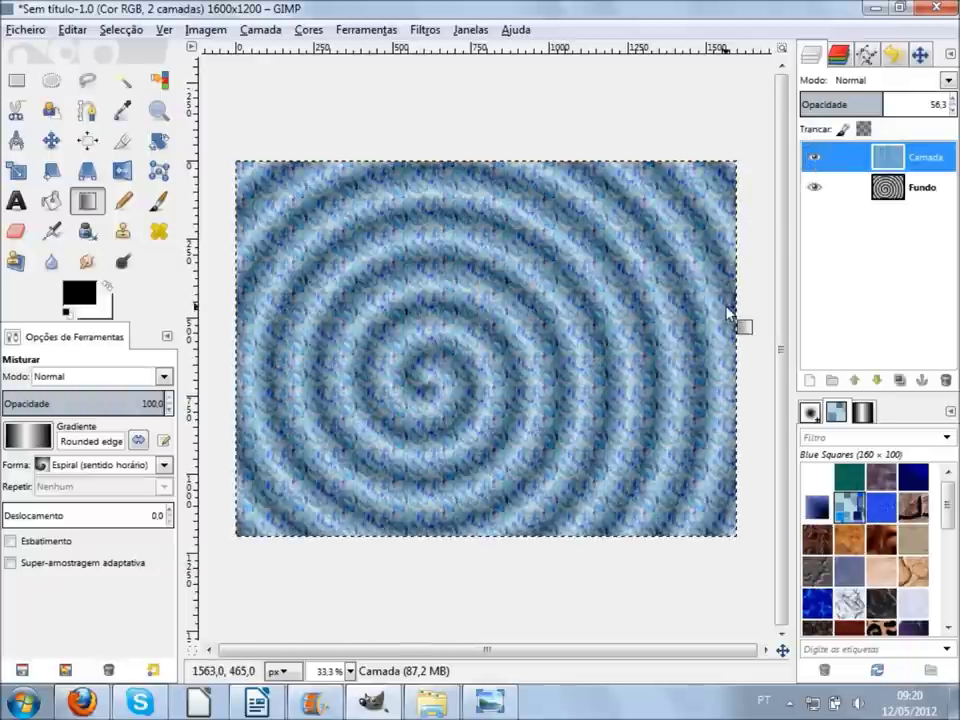
# Add a new transparent-filled layer, Camada #1, and make it active
pyautogui.click(812, 380)
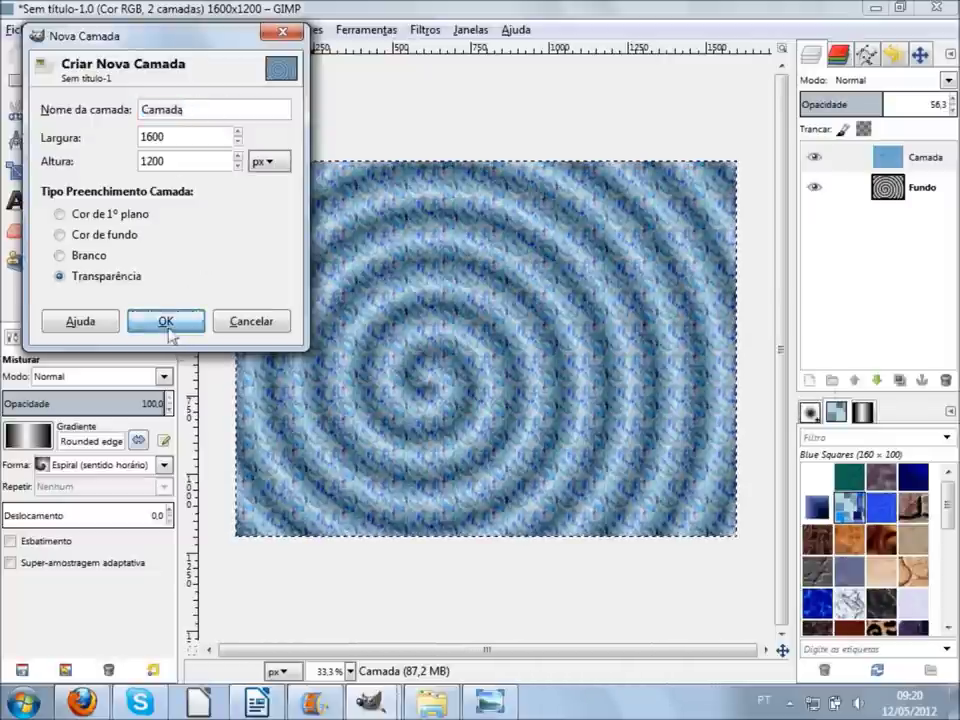
pyautogui.click(168, 324)
pyautogui.click(890, 157)
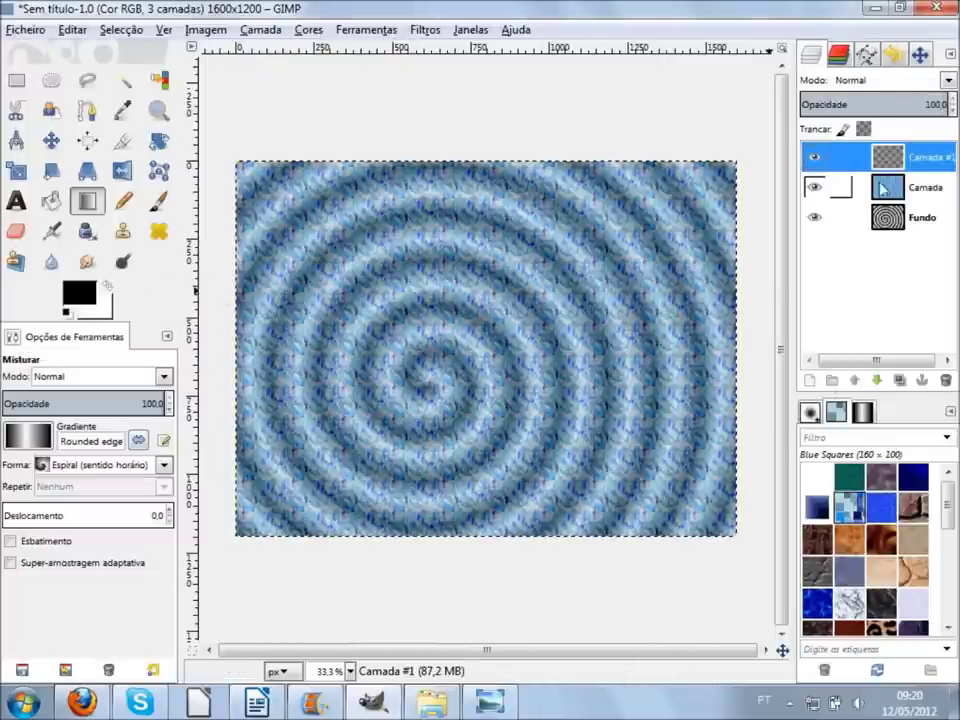
# Try dragging Camada #1 to different positions in the layer stack
pyautogui.moveTo(897, 163); pyautogui.dragTo(894, 236)
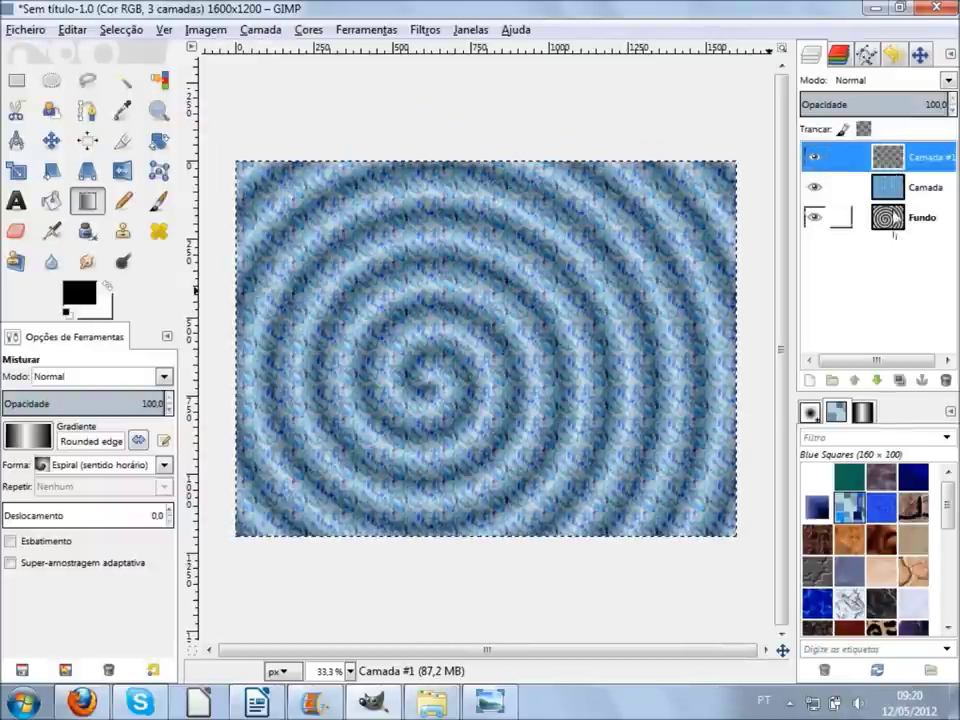
pyautogui.moveTo(894, 236)
pyautogui.mouseDown()
pyautogui.moveTo(908, 166)
pyautogui.moveTo(897, 165)
pyautogui.mouseUp()
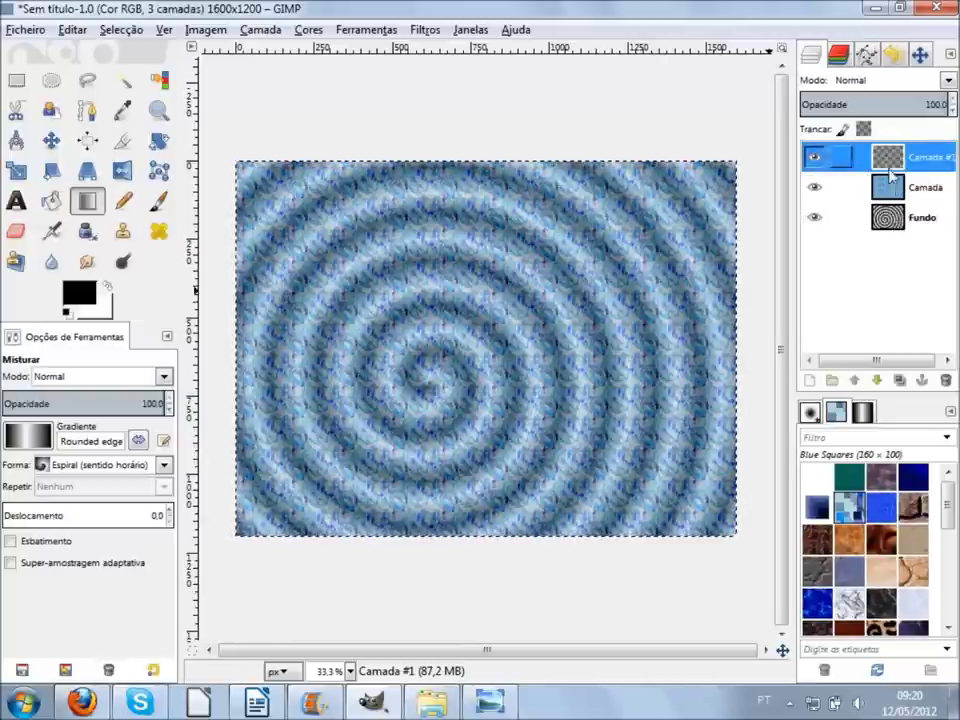
pyautogui.moveTo(905, 160); pyautogui.dragTo(910, 168)
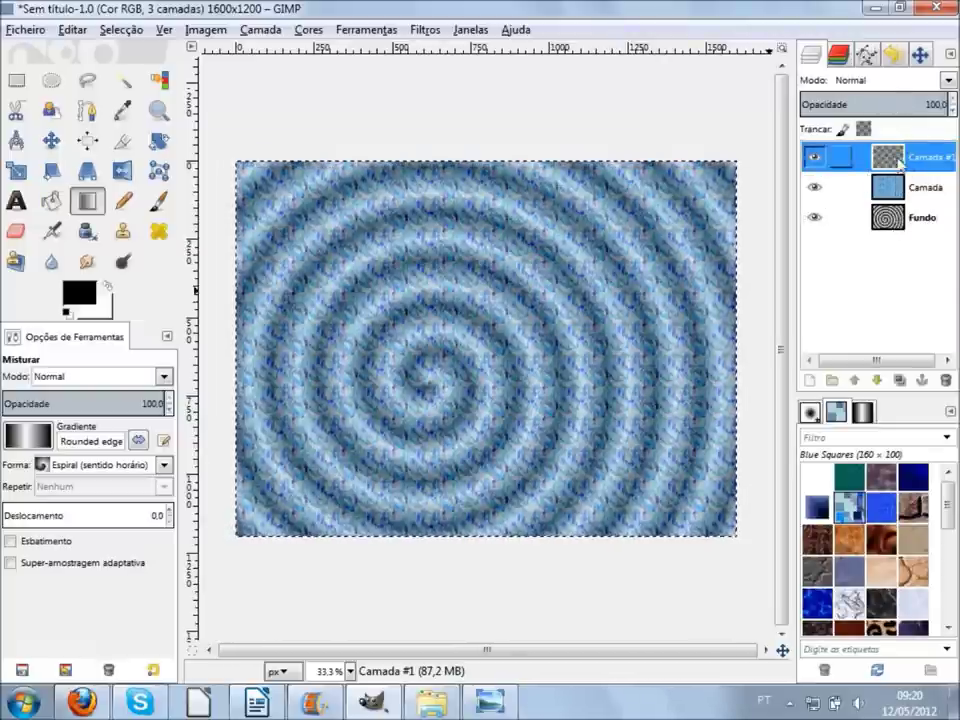
pyautogui.moveTo(911, 155); pyautogui.dragTo(909, 201)
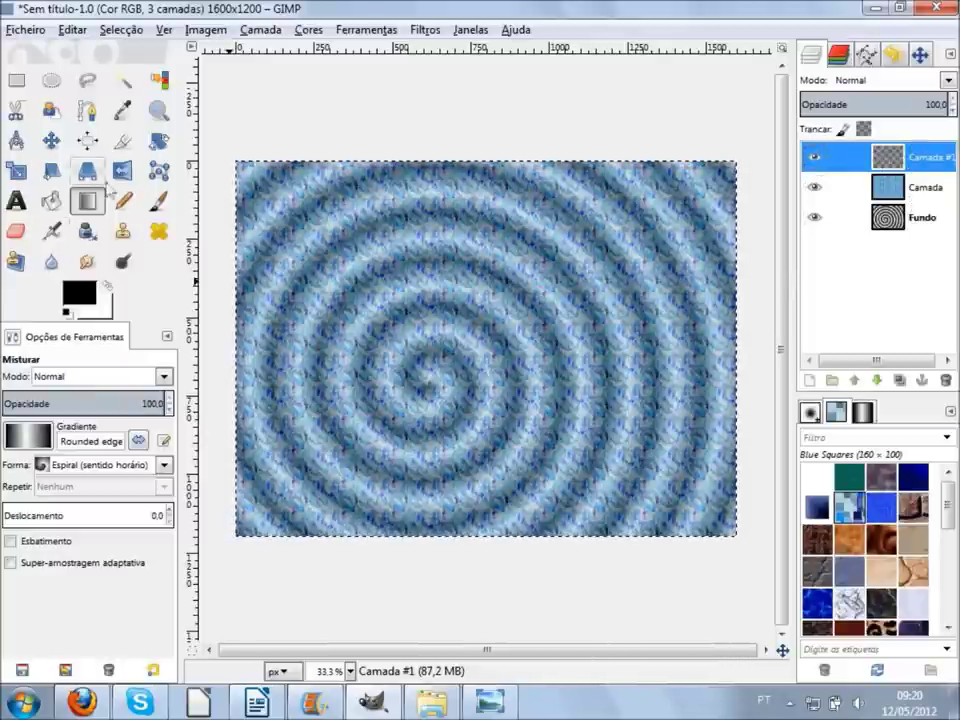
# Switch to the Paintbrush, move Camada #1 below Camada, and make Camada #1 active
pyautogui.click(157, 200)
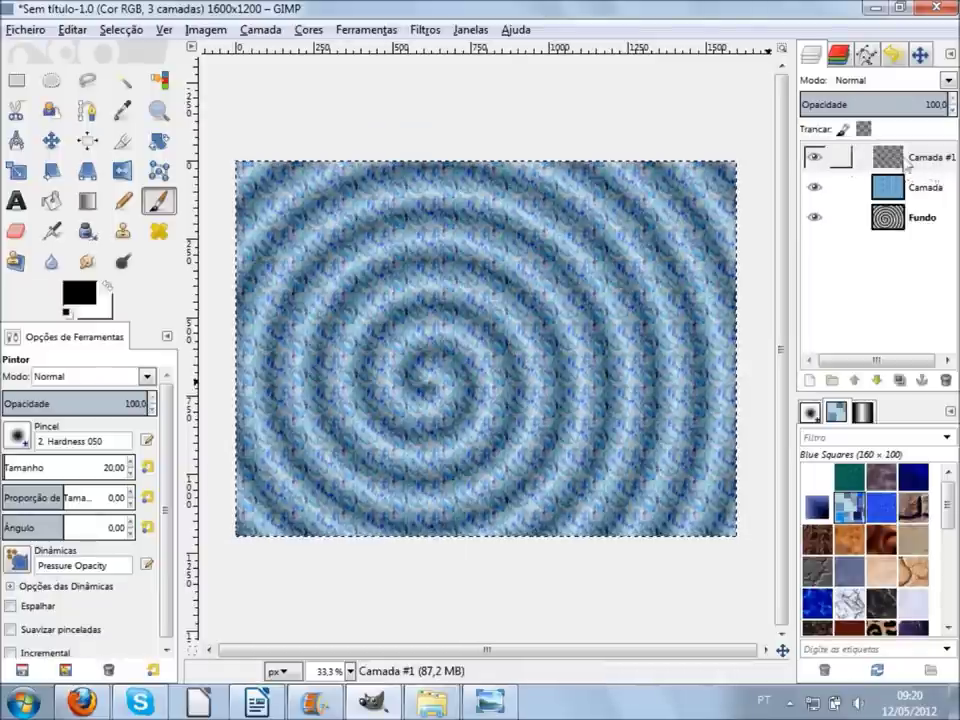
pyautogui.moveTo(893, 160)
pyautogui.mouseDown()
pyautogui.moveTo(912, 162)
pyautogui.moveTo(900, 198)
pyautogui.mouseUp()
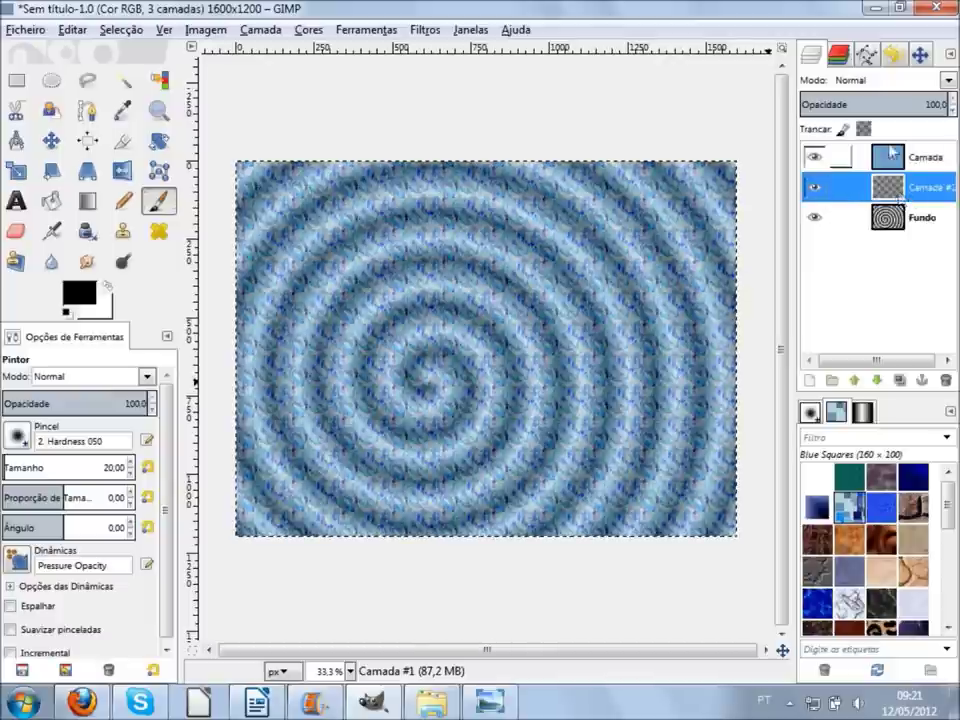
pyautogui.doubleClick(903, 157)
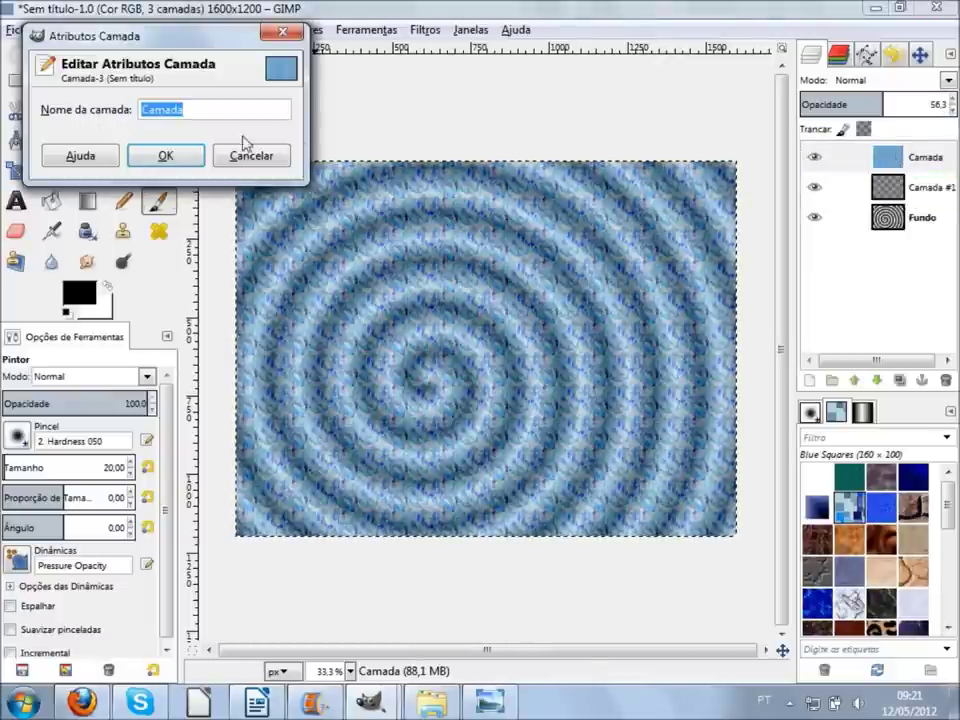
pyautogui.click(247, 153)
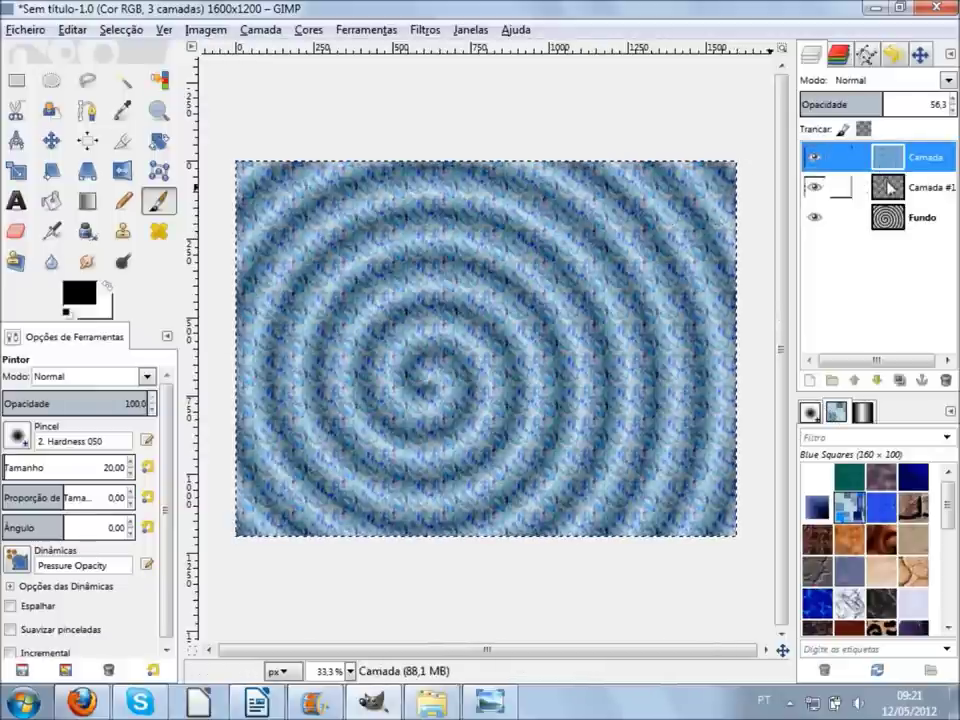
pyautogui.press('pagedown')
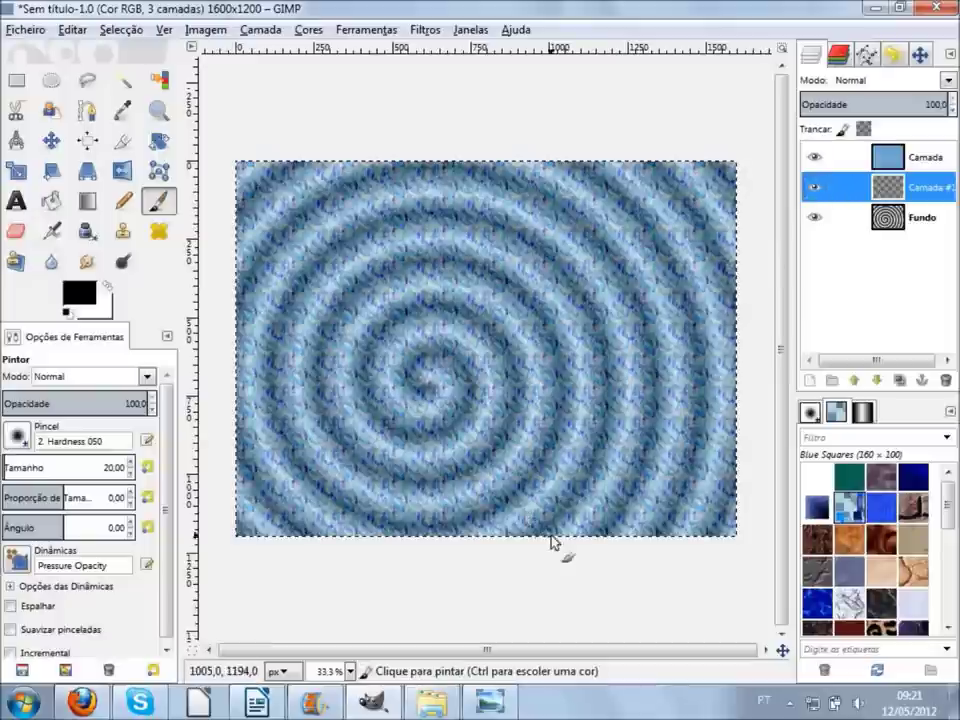
pyautogui.click(873, 217)
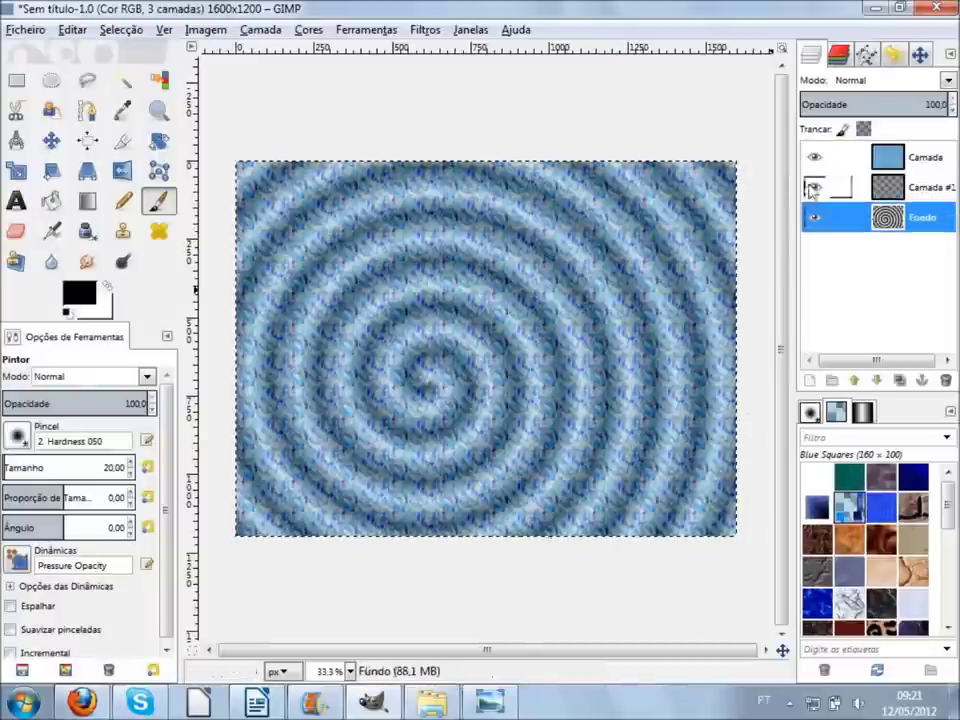
pyautogui.click(814, 187)
pyautogui.click(814, 157)
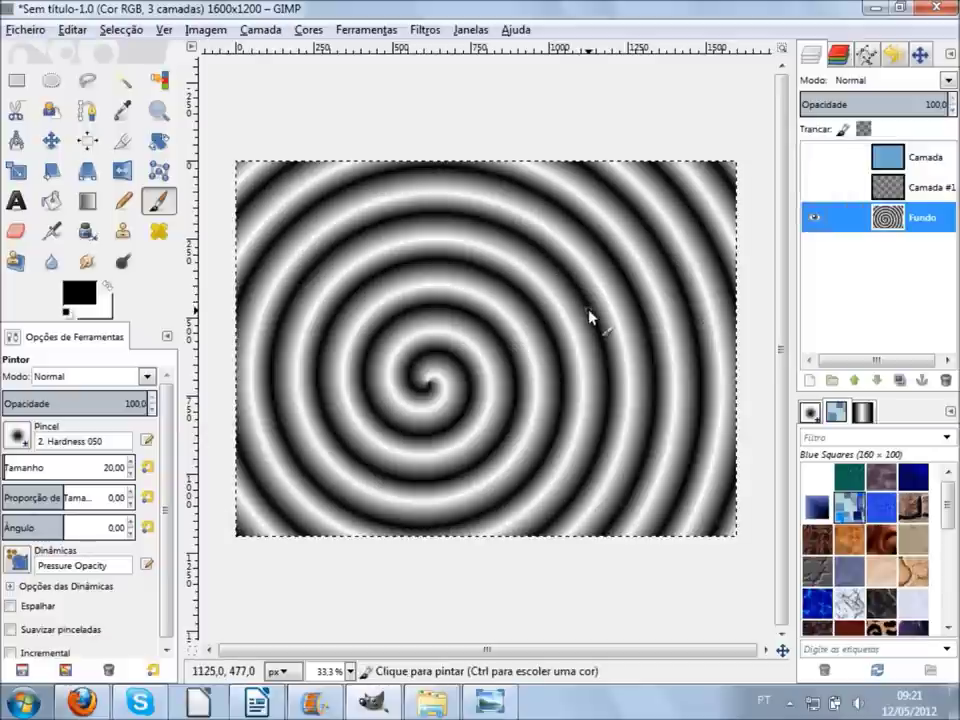
pyautogui.click(814, 158)
pyautogui.click(814, 187)
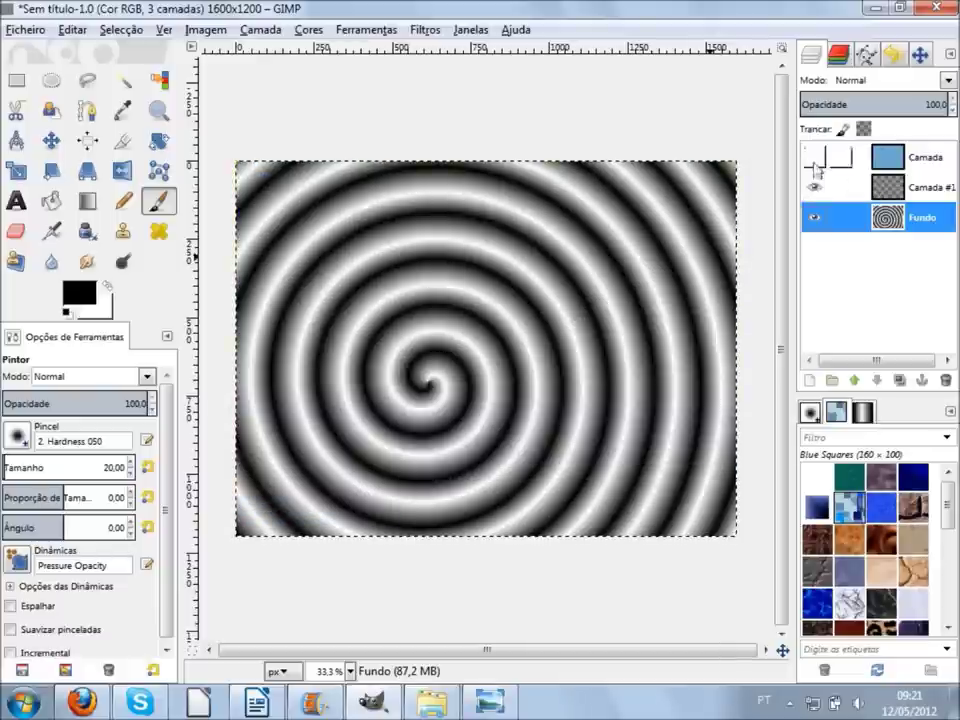
pyautogui.click(814, 158)
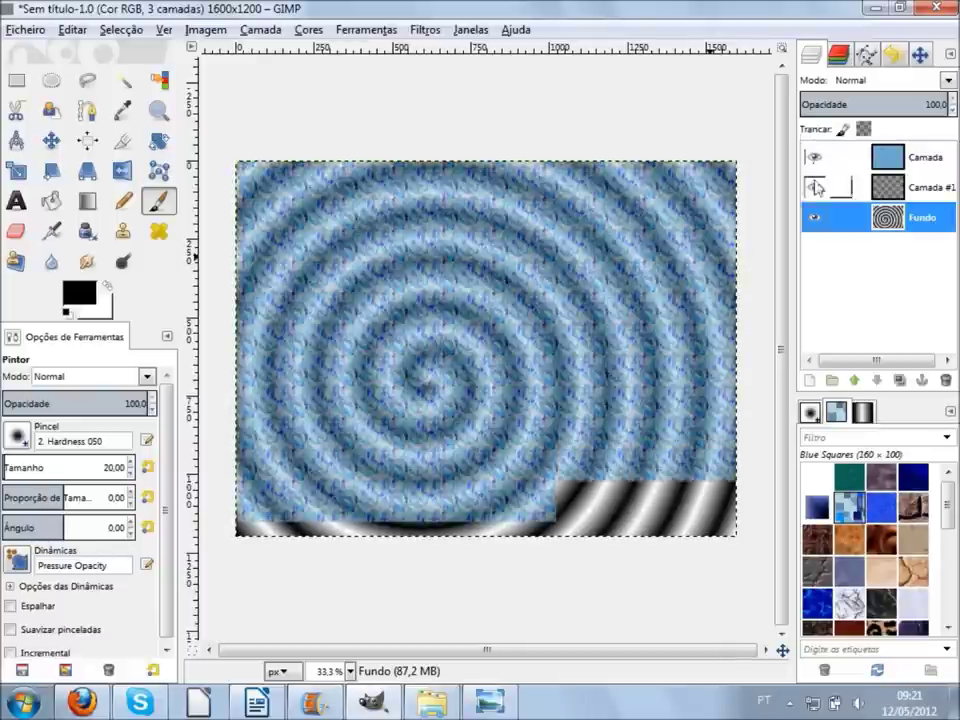
pyautogui.click(815, 160)
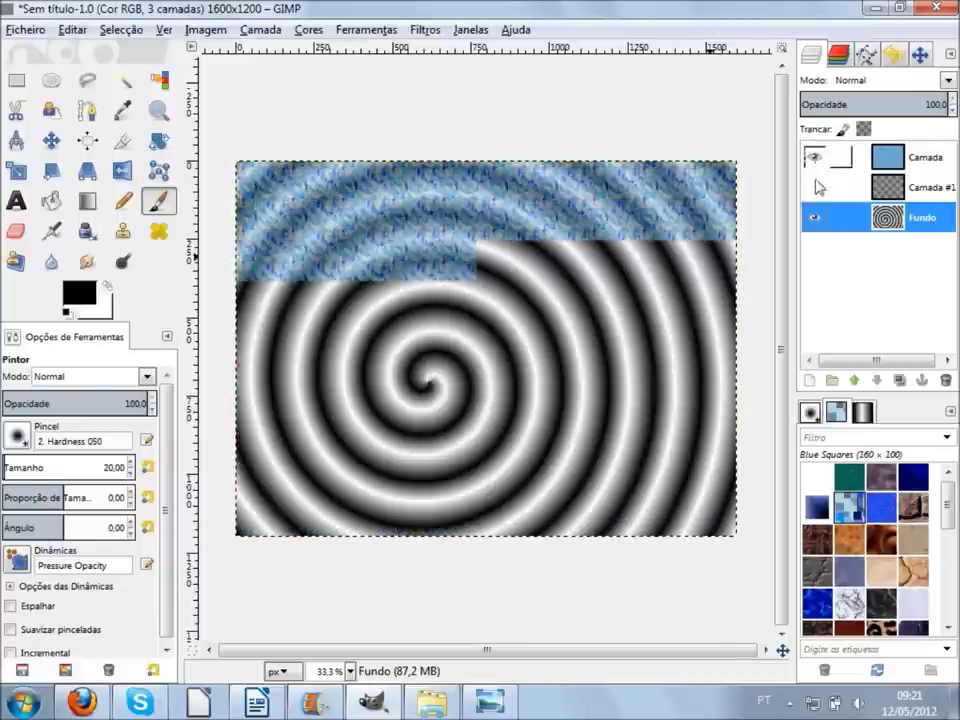
pyautogui.doubleClick(887, 187)
pyautogui.click(272, 179)
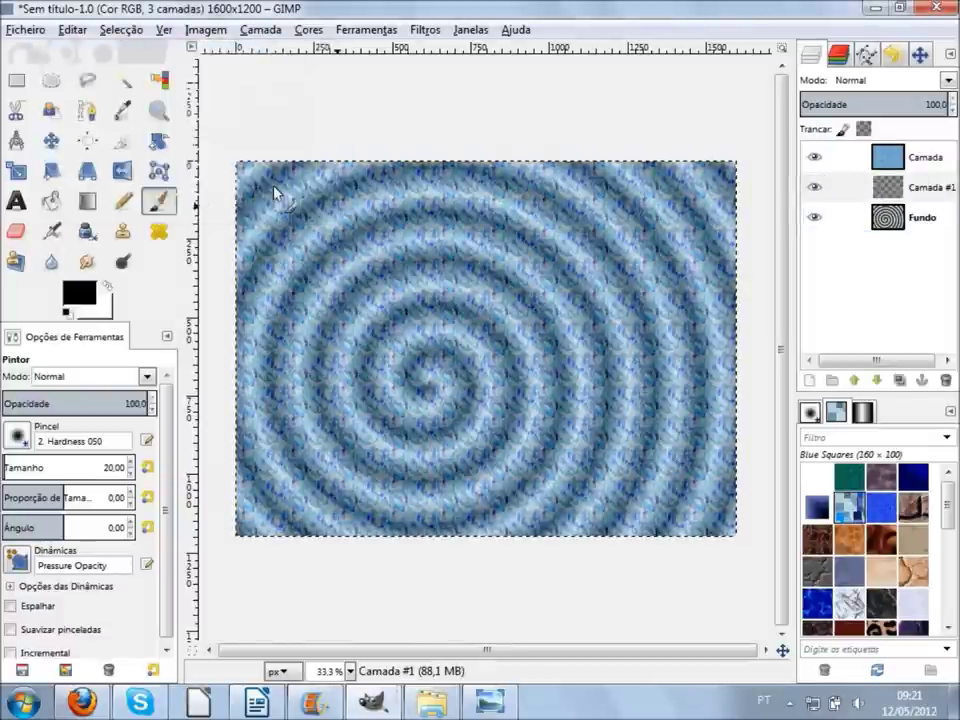
pyautogui.click(905, 190)
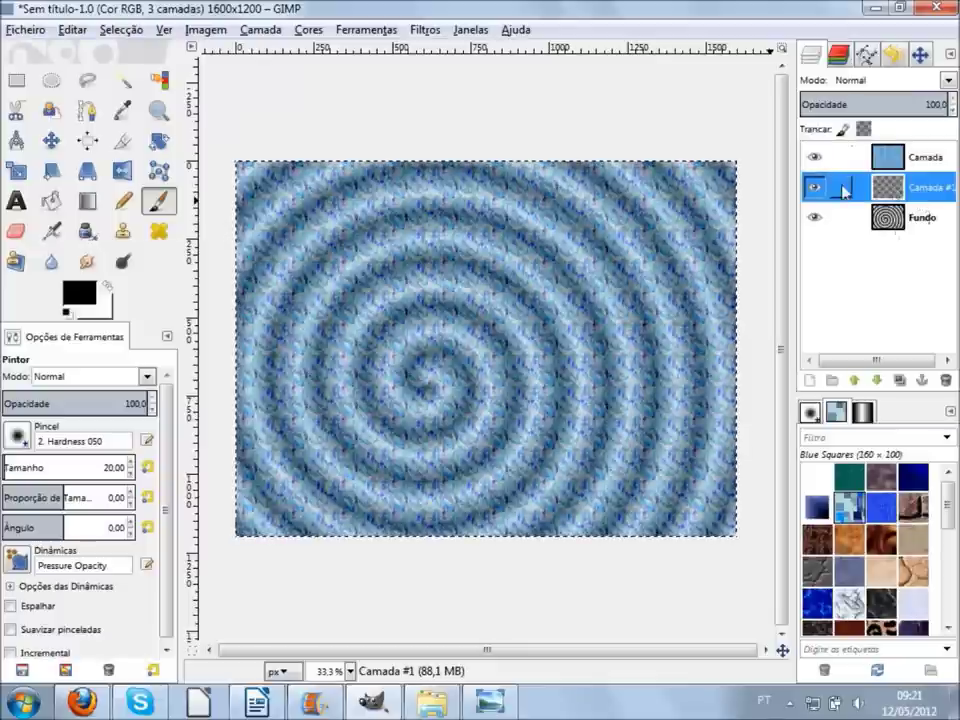
# Show the Brushes list and the Tool Options brush picker, currently 2. Hardness 050
pyautogui.click(811, 412)
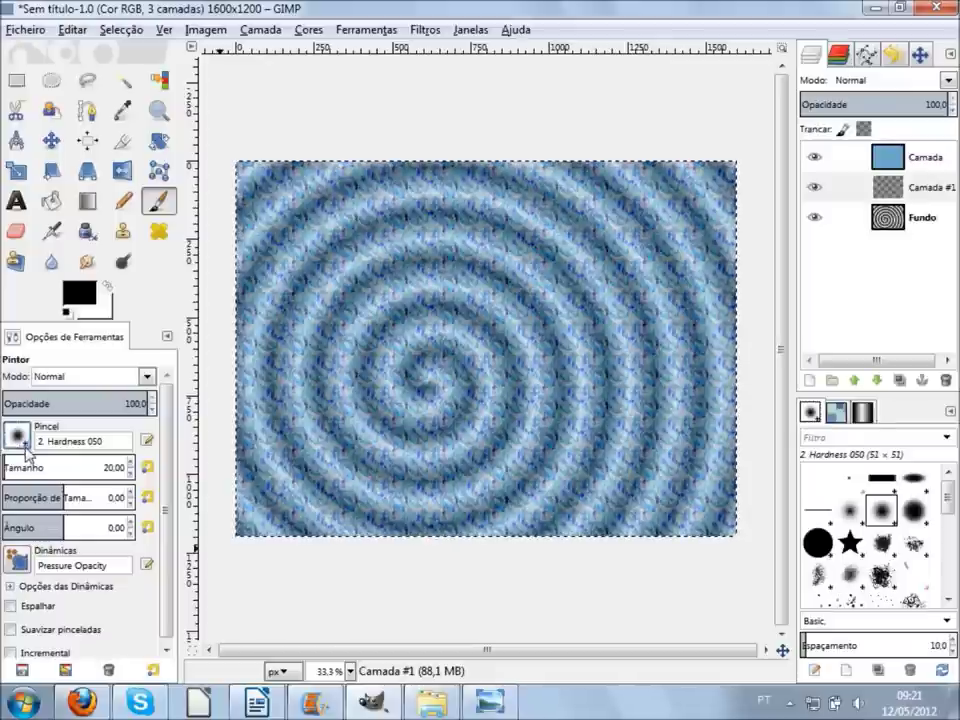
pyautogui.click(24, 446)
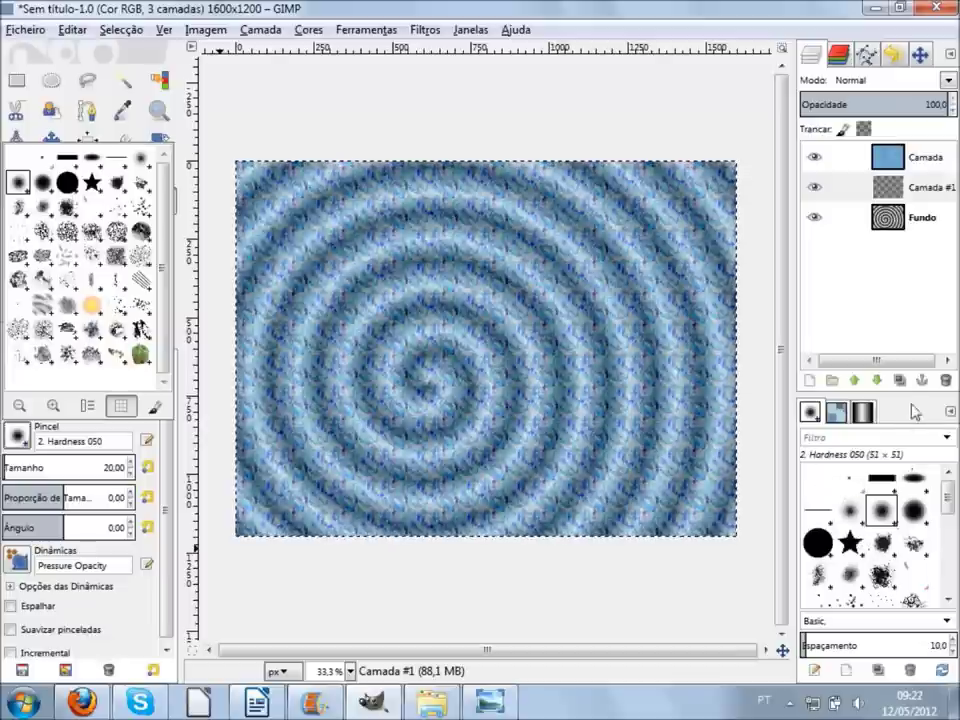
# Close the brush picker and browse the Patterns and Gradients lists before returning to Brushes
pyautogui.click(687, 310)
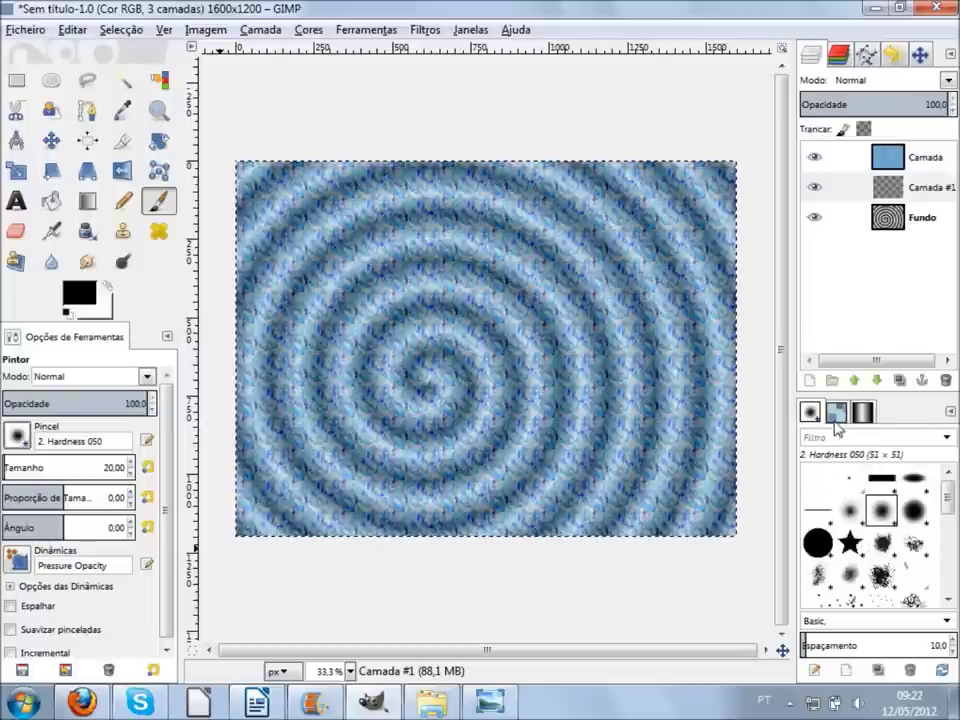
pyautogui.click(837, 414)
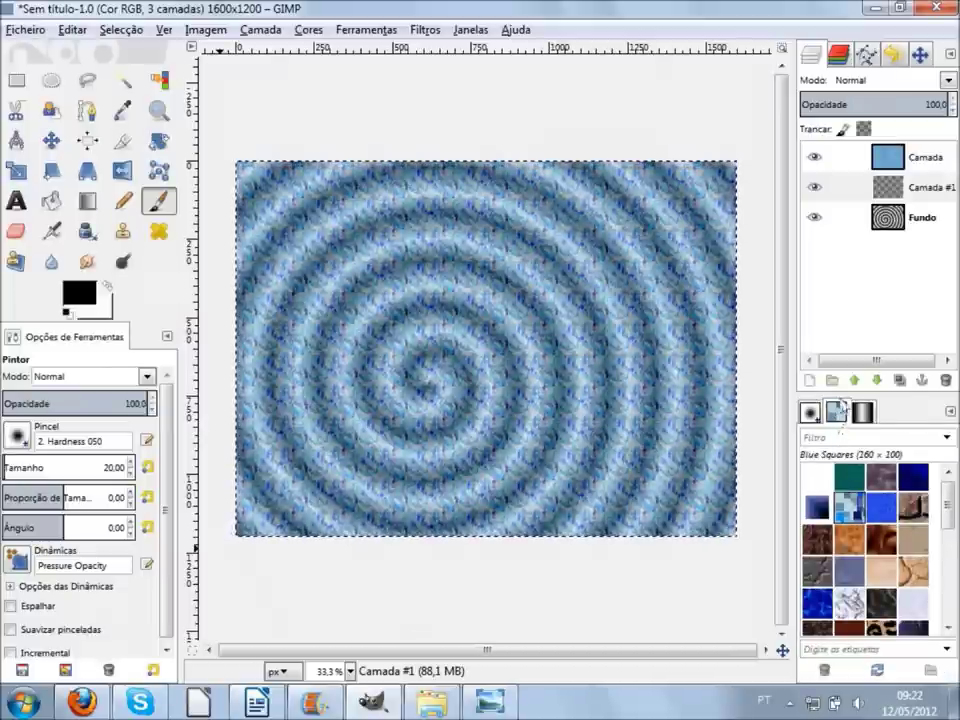
pyautogui.click(862, 412)
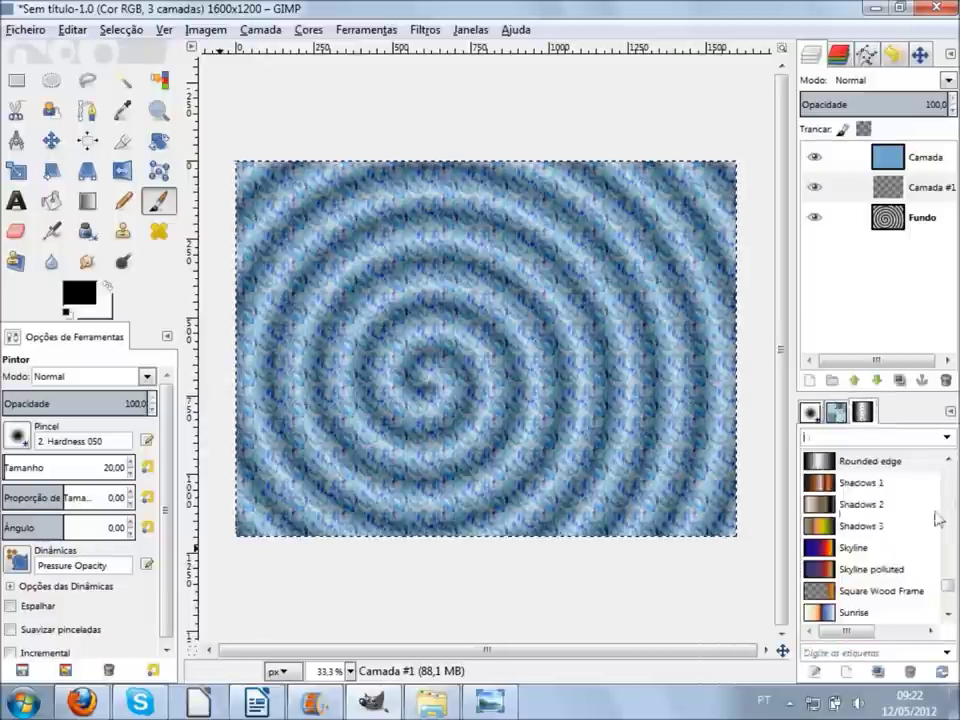
pyautogui.moveTo(948, 587); pyautogui.dragTo(948, 496)
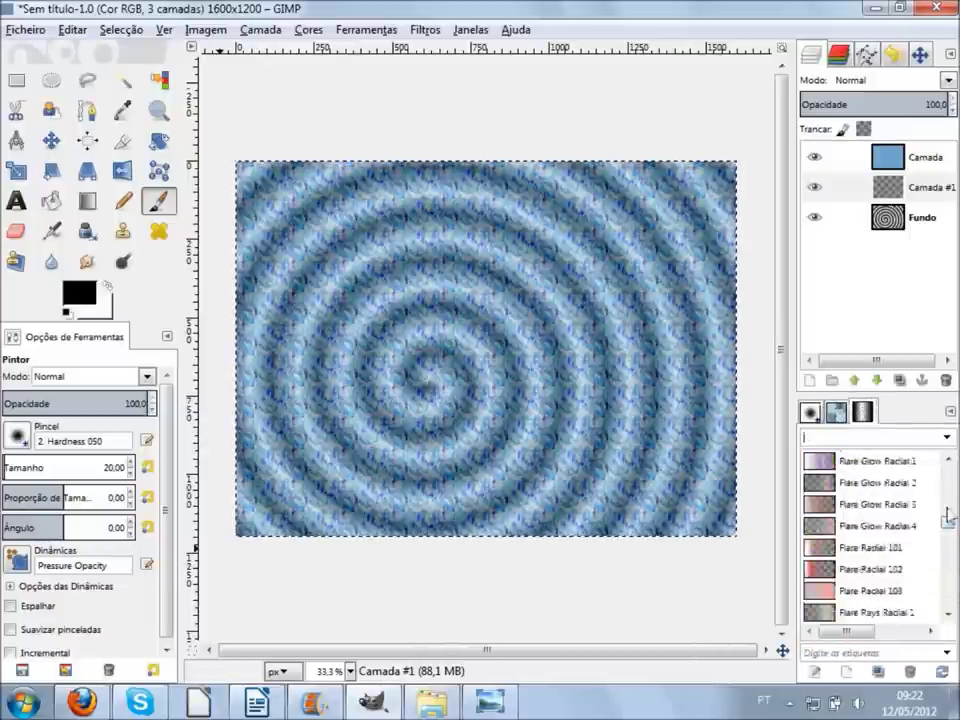
pyautogui.click(812, 412)
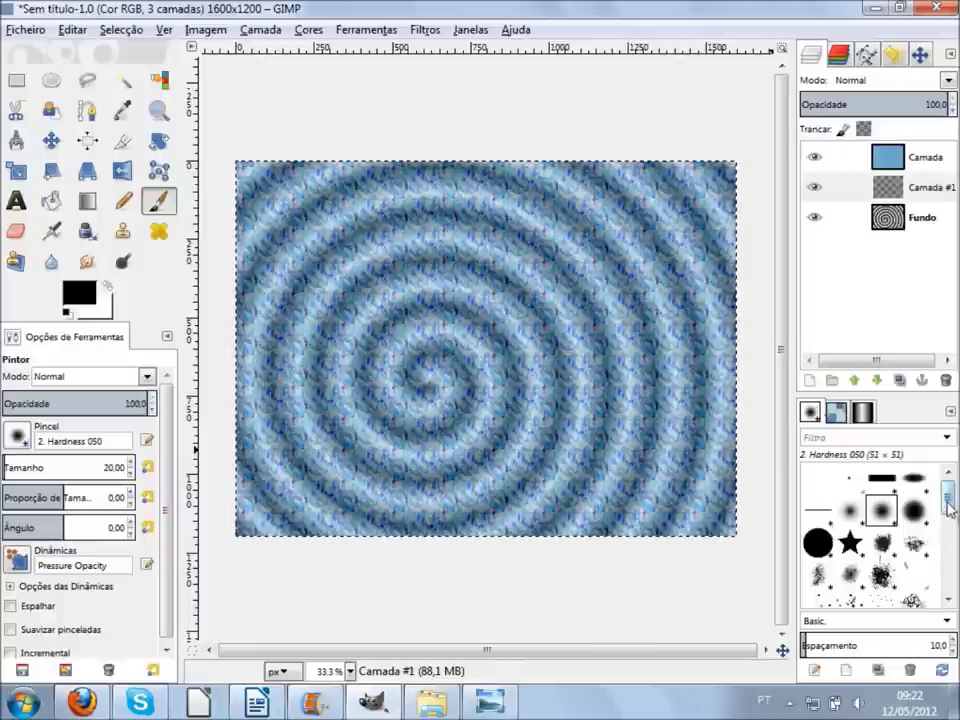
# Browse the Chalk and Charcoal brushes, then settle on the Cell 02 brush
pyautogui.scroll(-3, 946, 520)
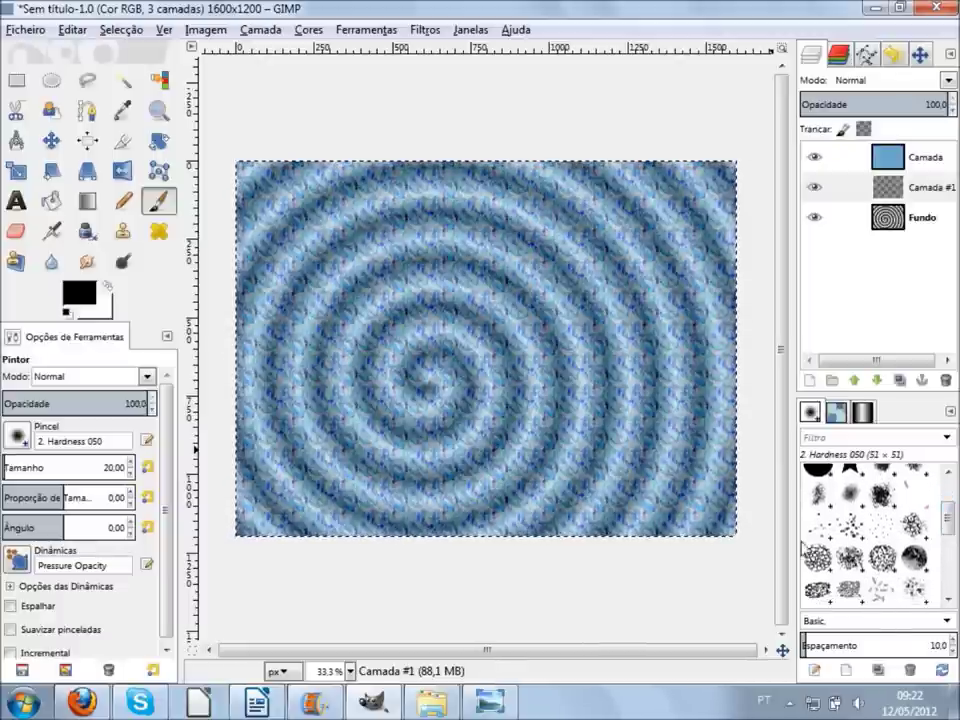
pyautogui.doubleClick(817, 557)
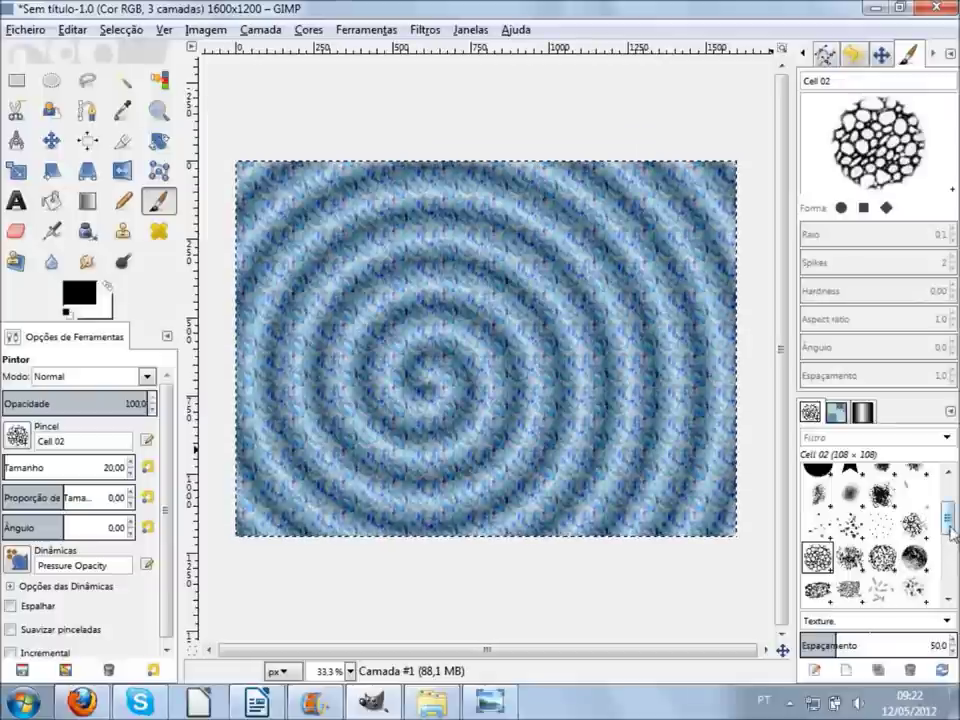
pyautogui.scroll(-1, 950, 525)
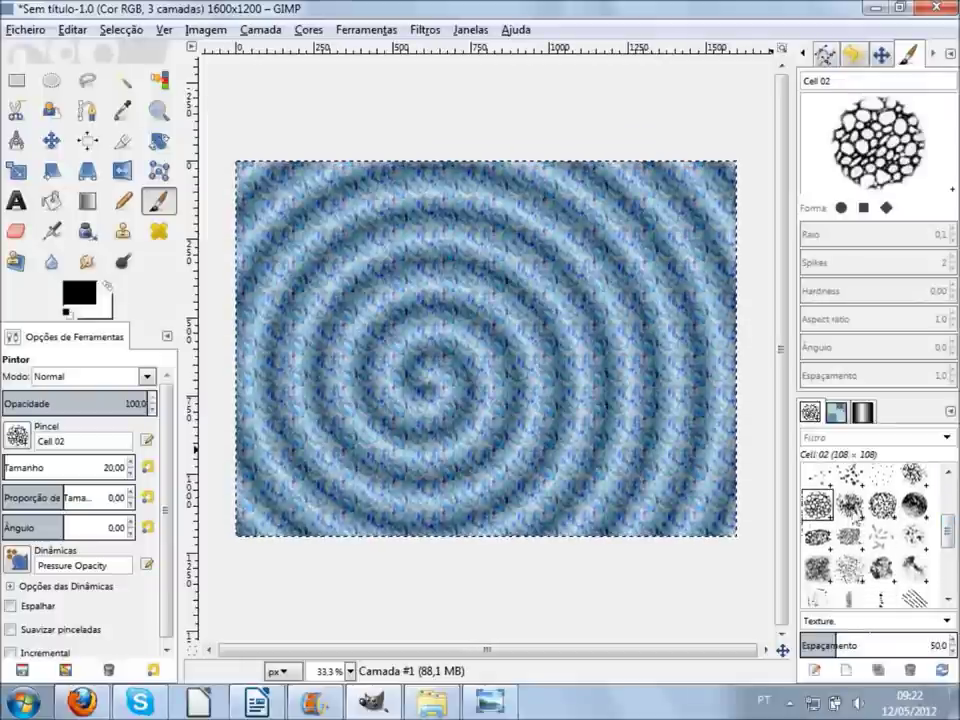
pyautogui.click(849, 505)
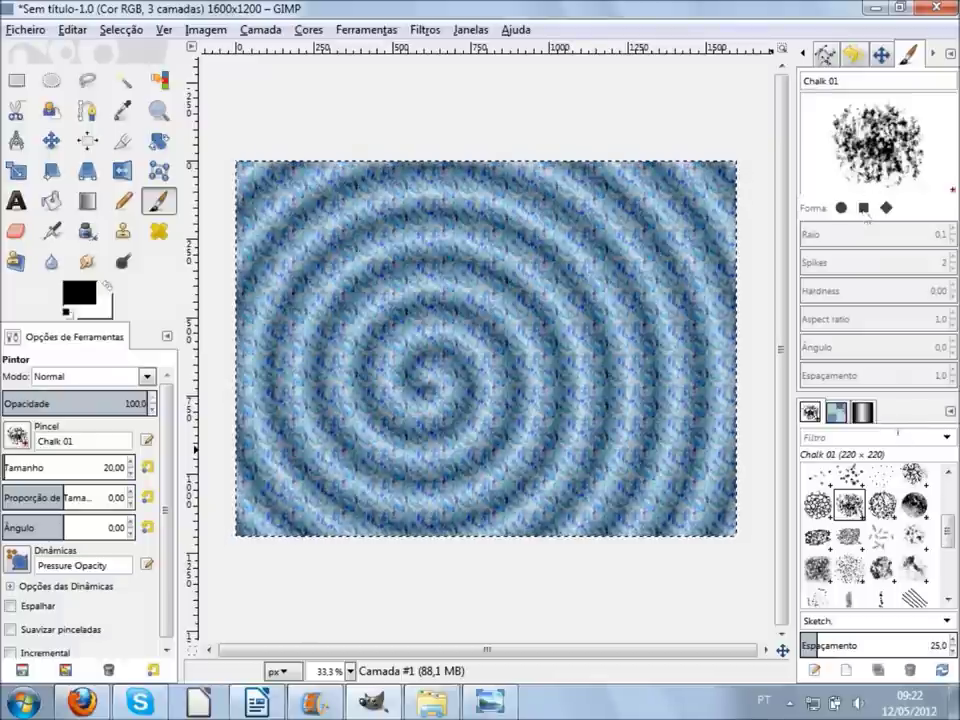
pyautogui.press('Right')
pyautogui.press('Down')
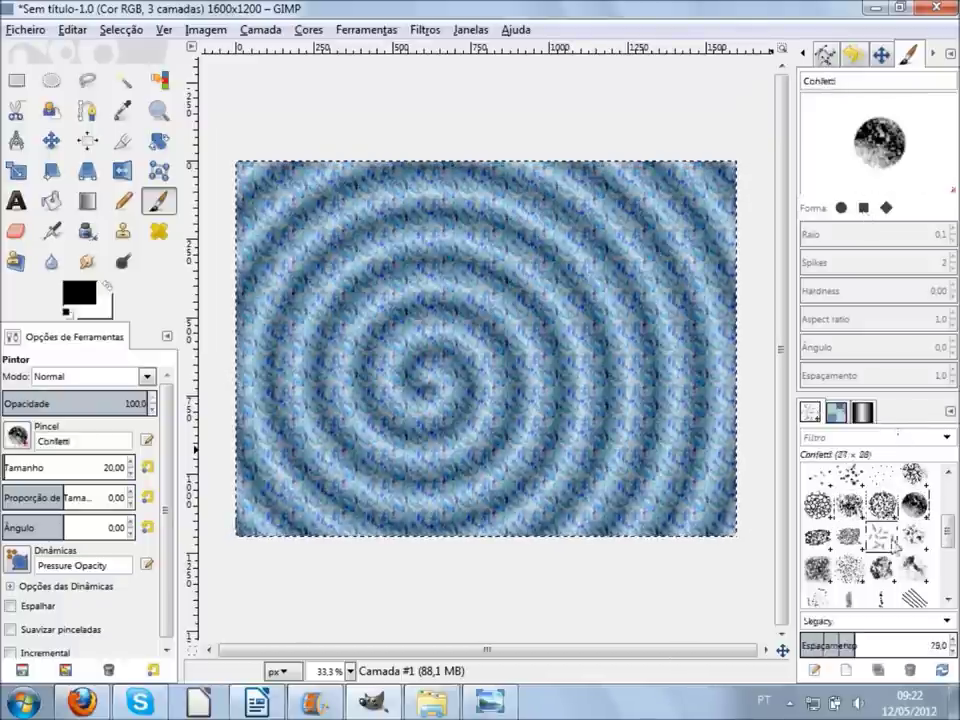
pyautogui.press('Left')
pyautogui.press('Left')
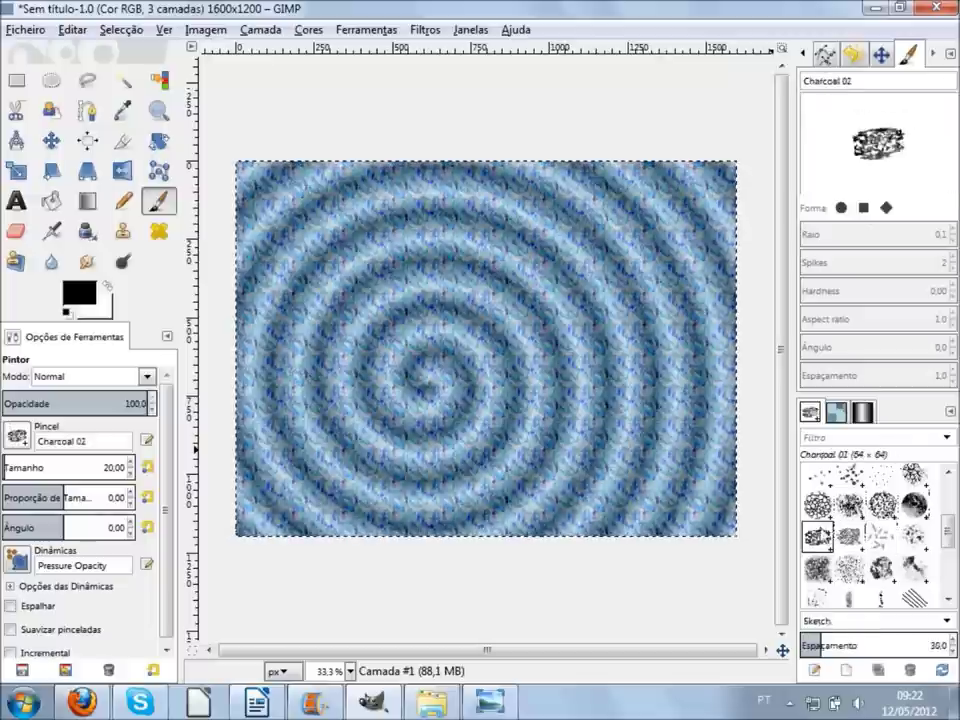
pyautogui.press('Up')
pyautogui.press('Right')
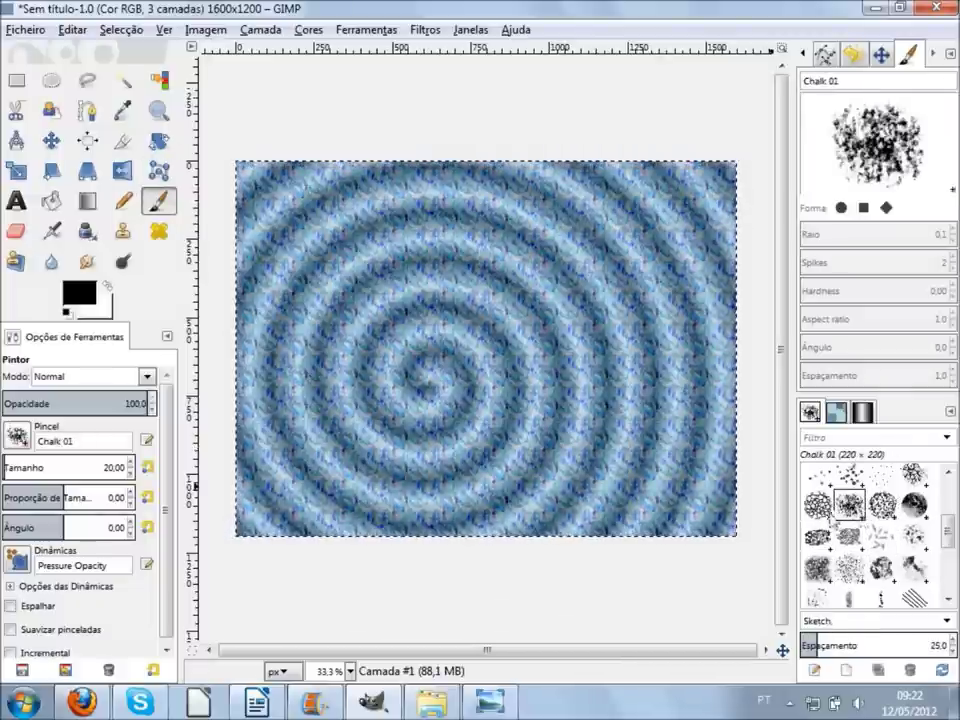
pyautogui.click(822, 513)
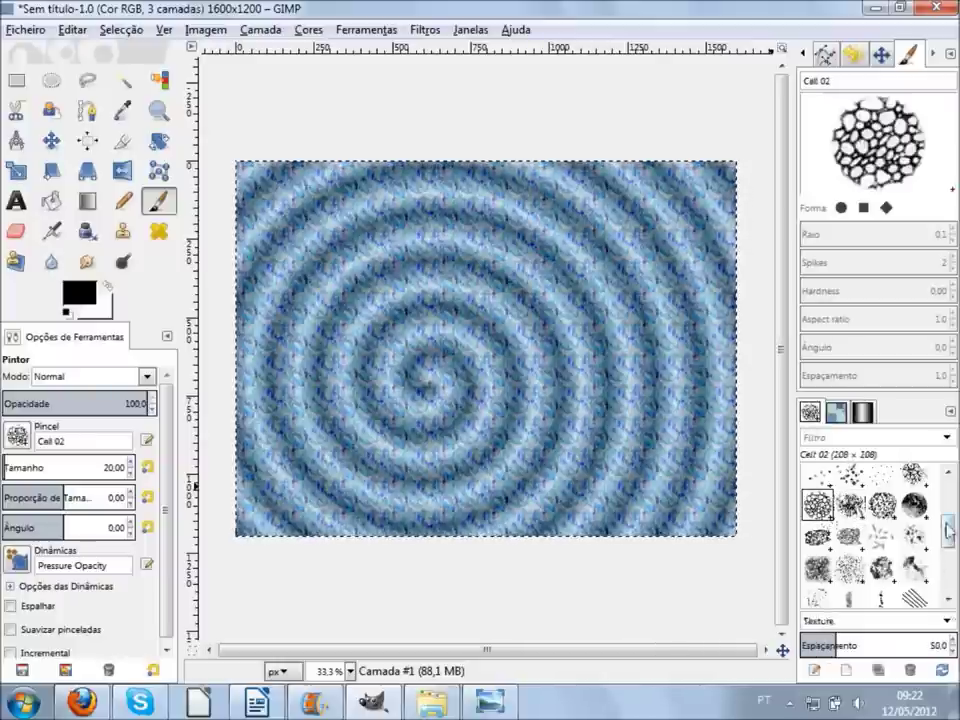
# Show the Undo History list with its Pintor step
pyautogui.moveTo(948, 530); pyautogui.dragTo(937, 412)
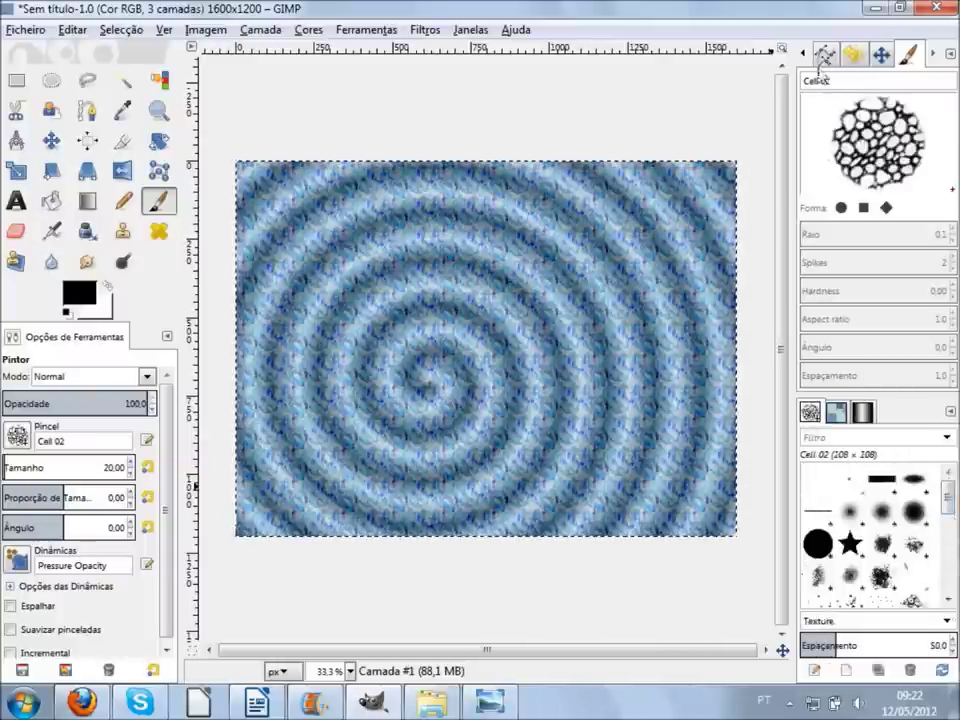
pyautogui.click(826, 56)
pyautogui.click(855, 57)
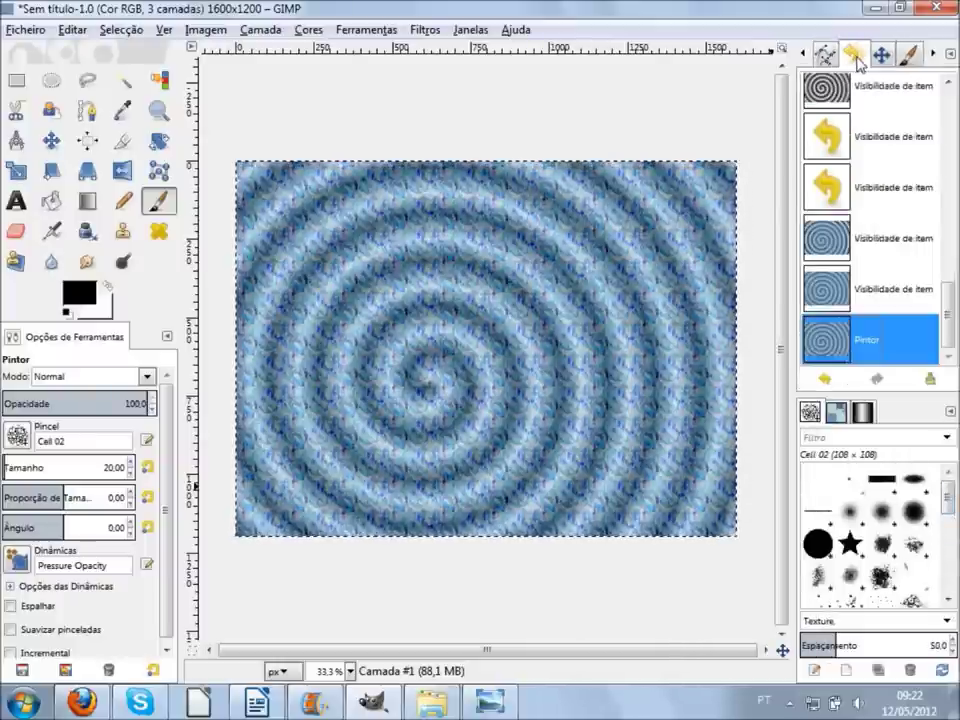
# Look through the dock's Layers, Undo History and Navigation panels
pyautogui.click(806, 56)
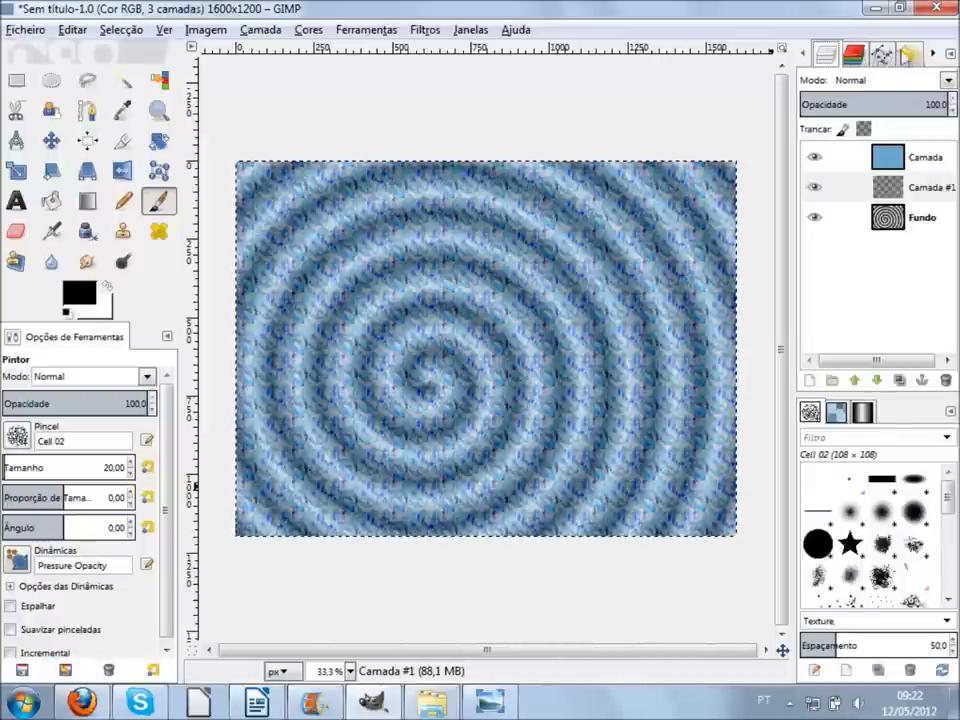
pyautogui.click(907, 54)
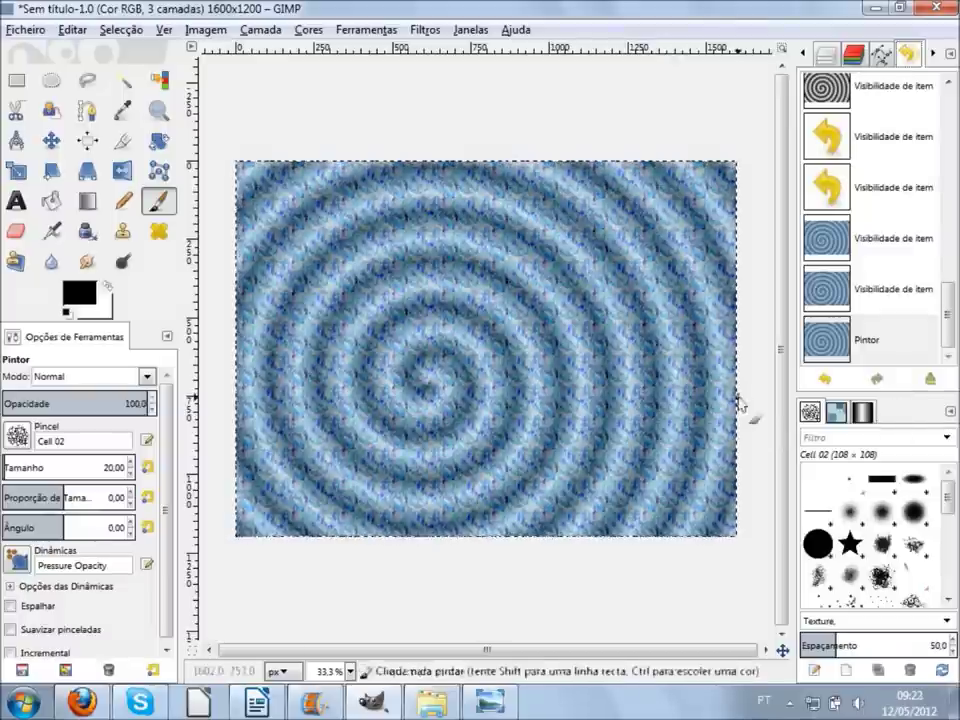
pyautogui.moveTo(951, 333)
pyautogui.mouseDown()
pyautogui.moveTo(951, 80)
pyautogui.moveTo(951, 320)
pyautogui.mouseUp()
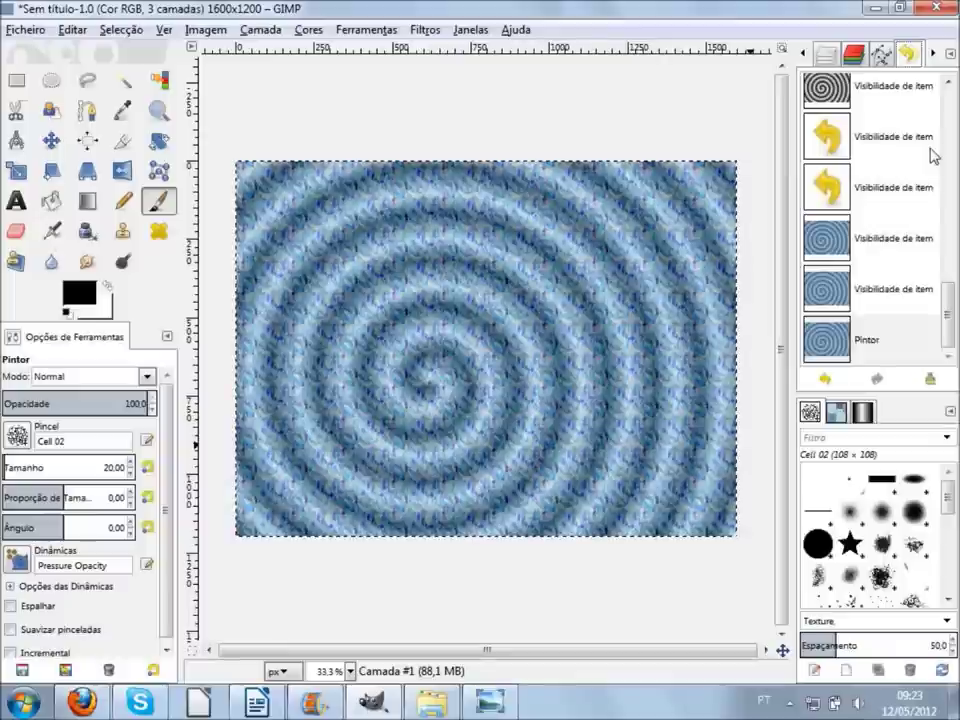
pyautogui.click(930, 54)
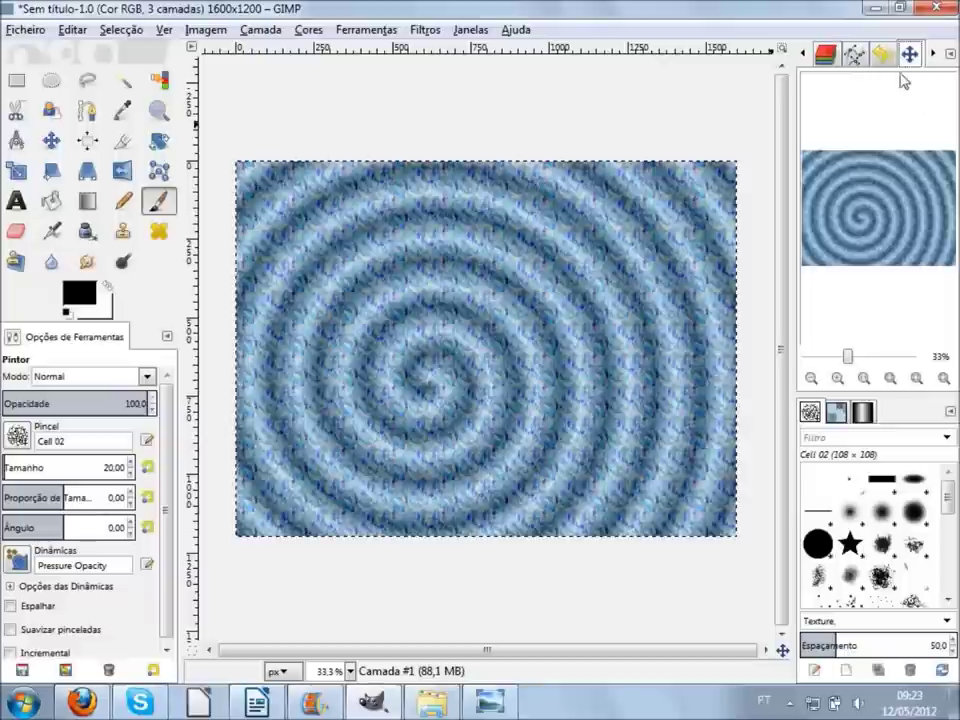
pyautogui.click(805, 58)
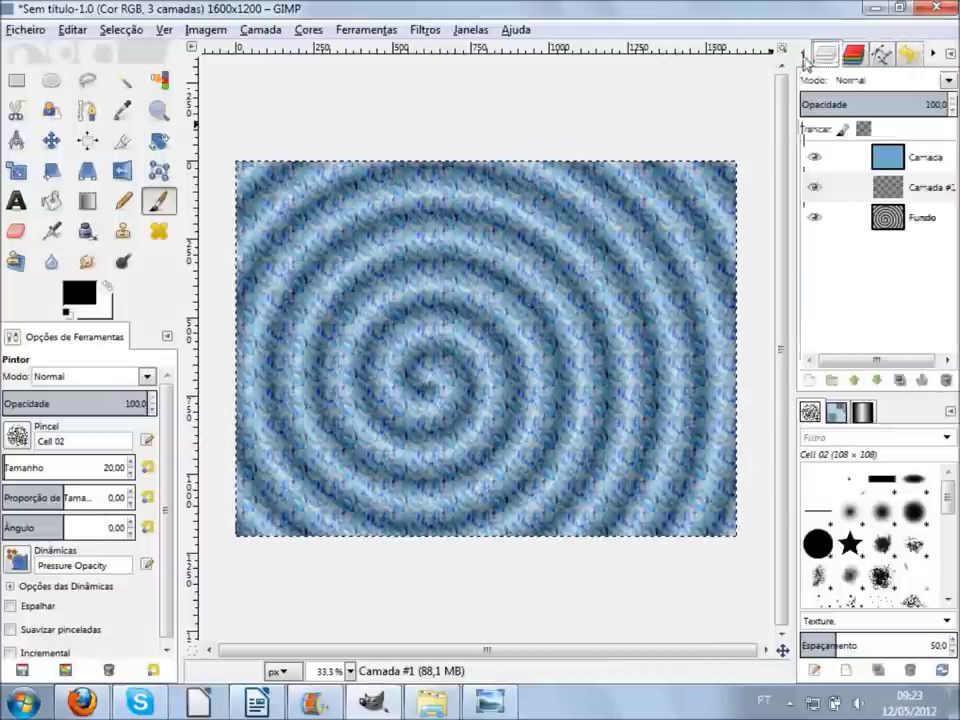
# Make Camada #1 active and choose the Acrylic 05 brush
pyautogui.click(914, 197)
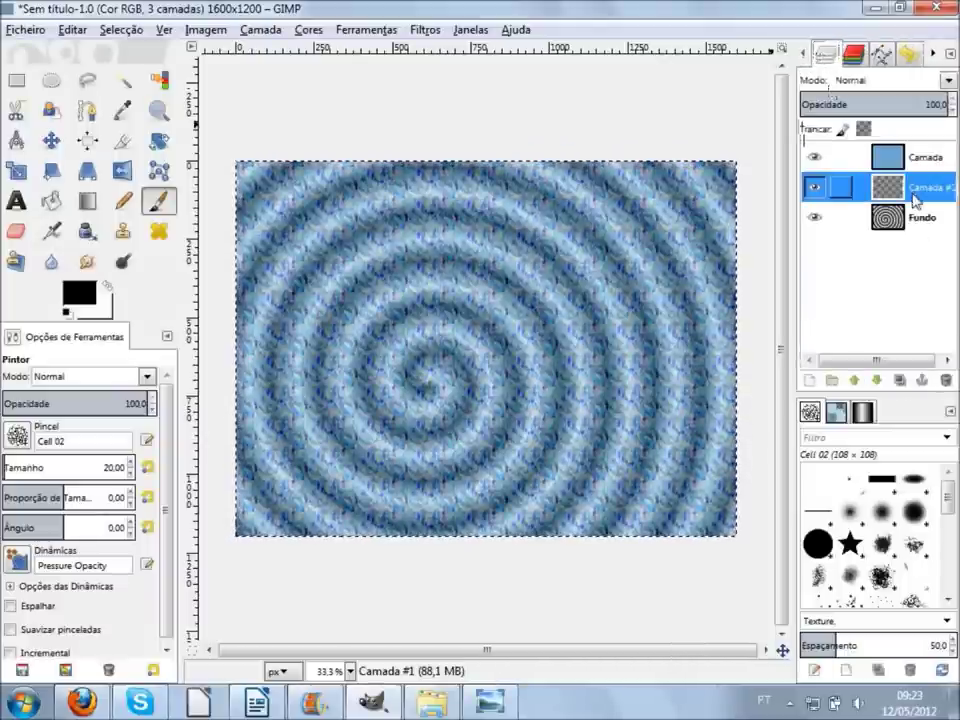
pyautogui.doubleClick(852, 578)
pyautogui.click(881, 577)
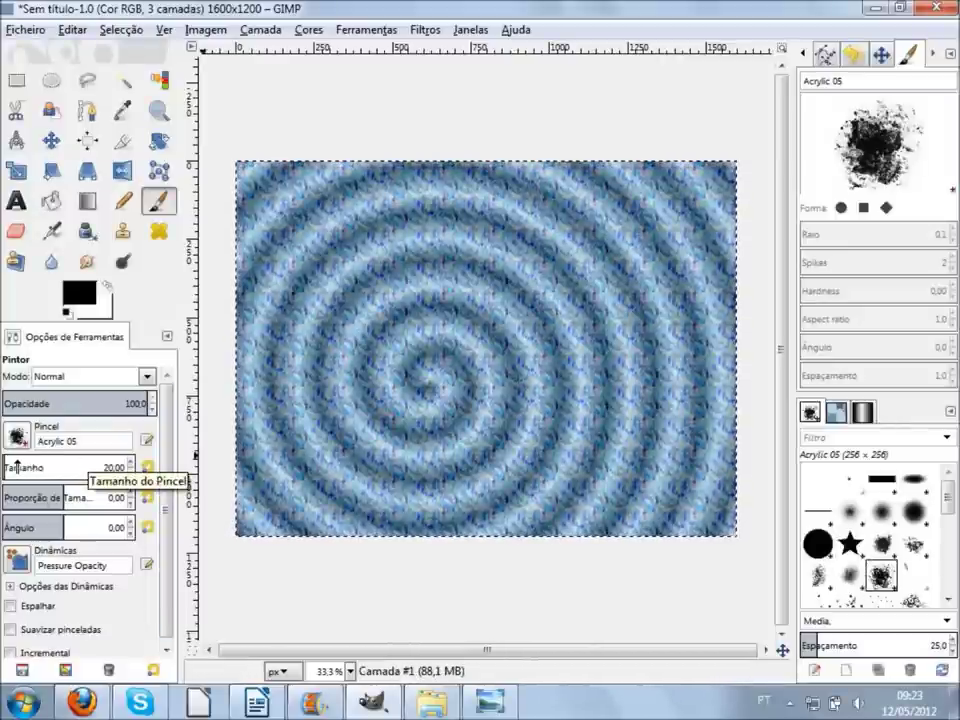
# Enlarge the Acrylic 05 brush size to several hundred pixels (about 568)
pyautogui.moveTo(17, 466); pyautogui.dragTo(119, 464)
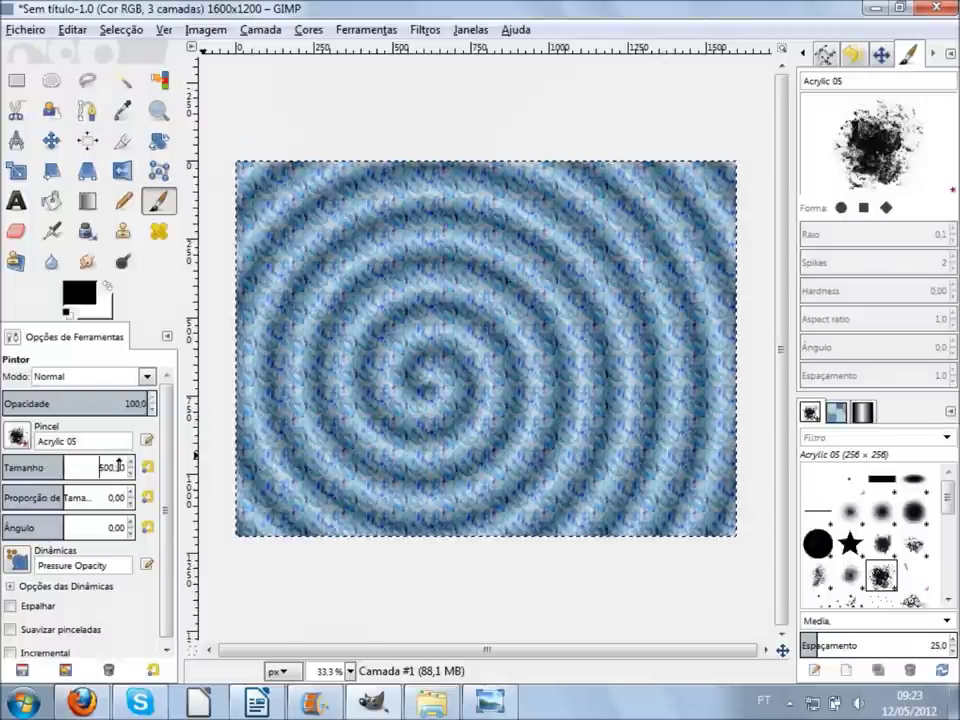
pyautogui.click(131, 463)
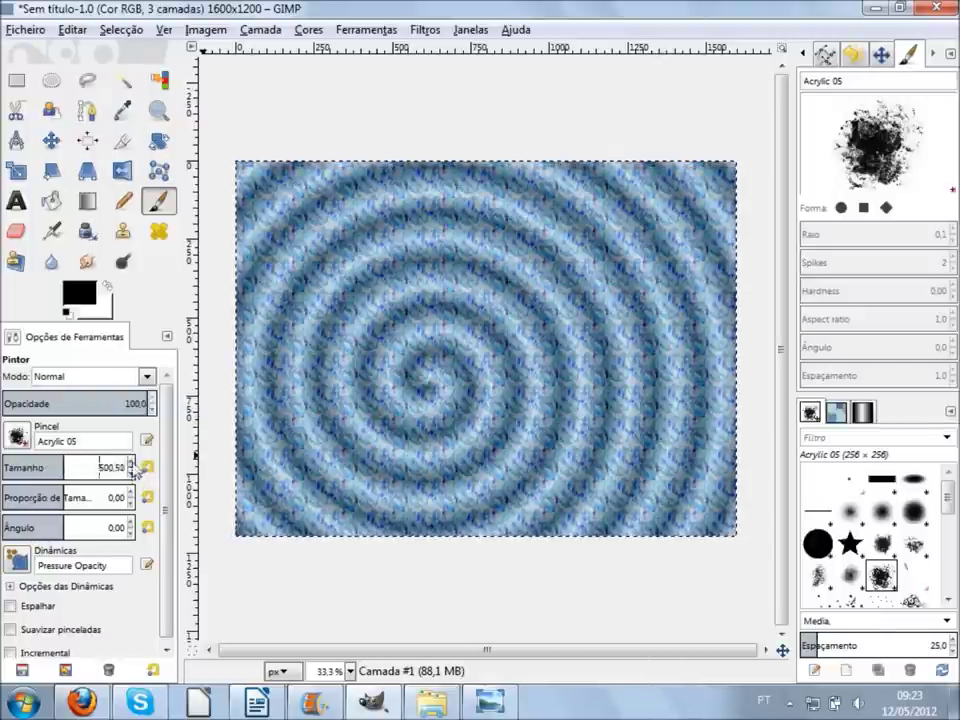
pyautogui.click(147, 467)
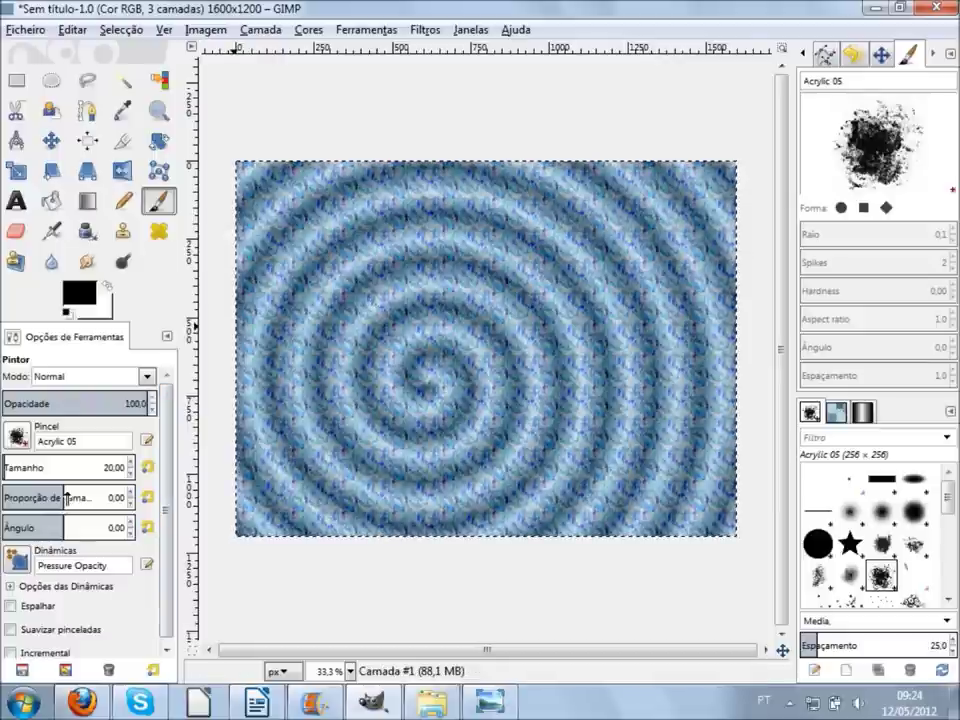
pyautogui.click(72, 467)
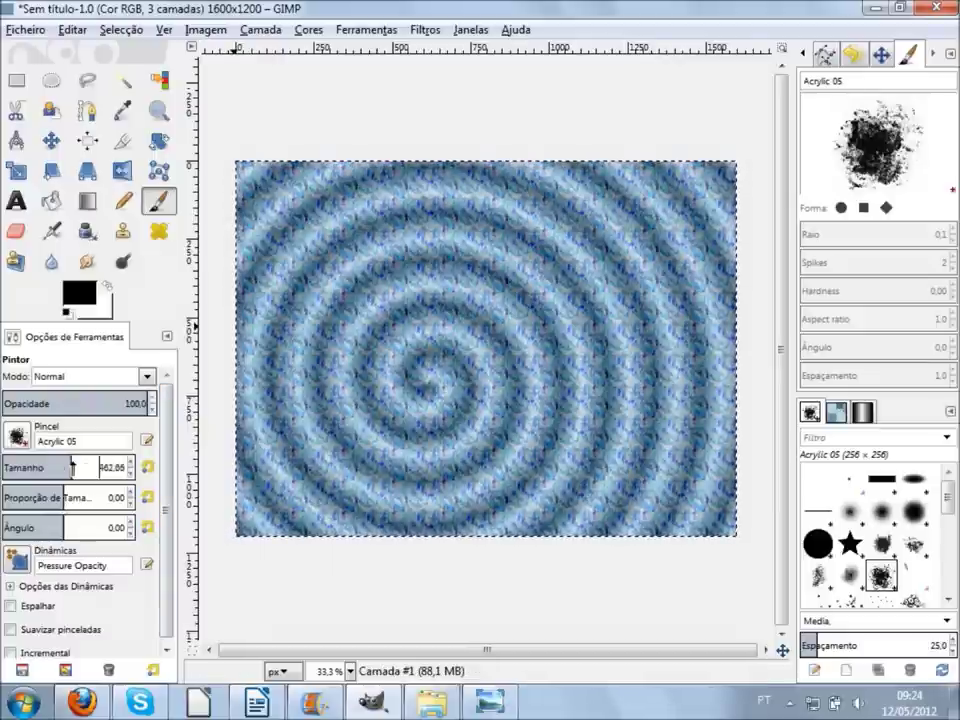
pyautogui.moveTo(72, 467); pyautogui.dragTo(115, 467)
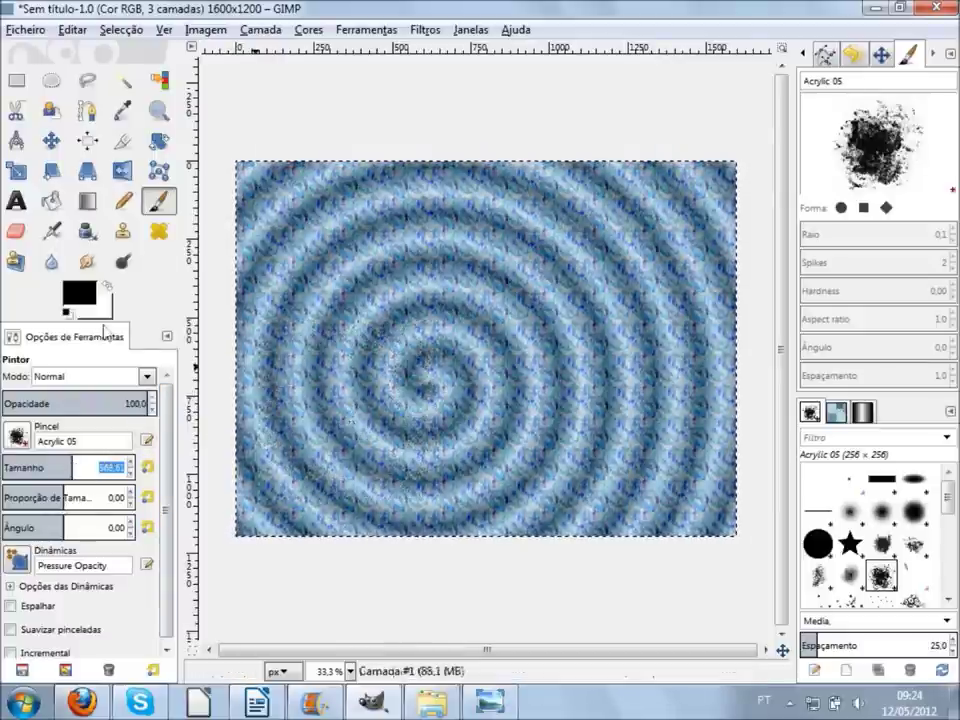
# Set the foreground colour to cyan 00fff6 and dab it on the lower-left canvas
pyautogui.click(77, 297)
pyautogui.click(176, 325)
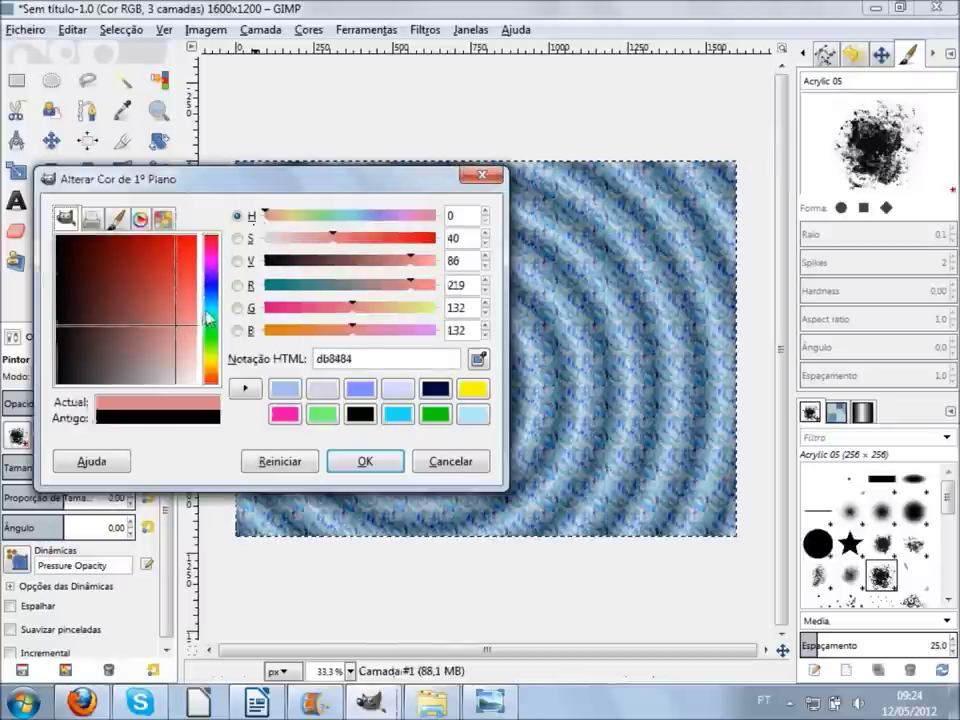
pyautogui.click(210, 318)
pyautogui.moveTo(161, 296); pyautogui.dragTo(198, 234)
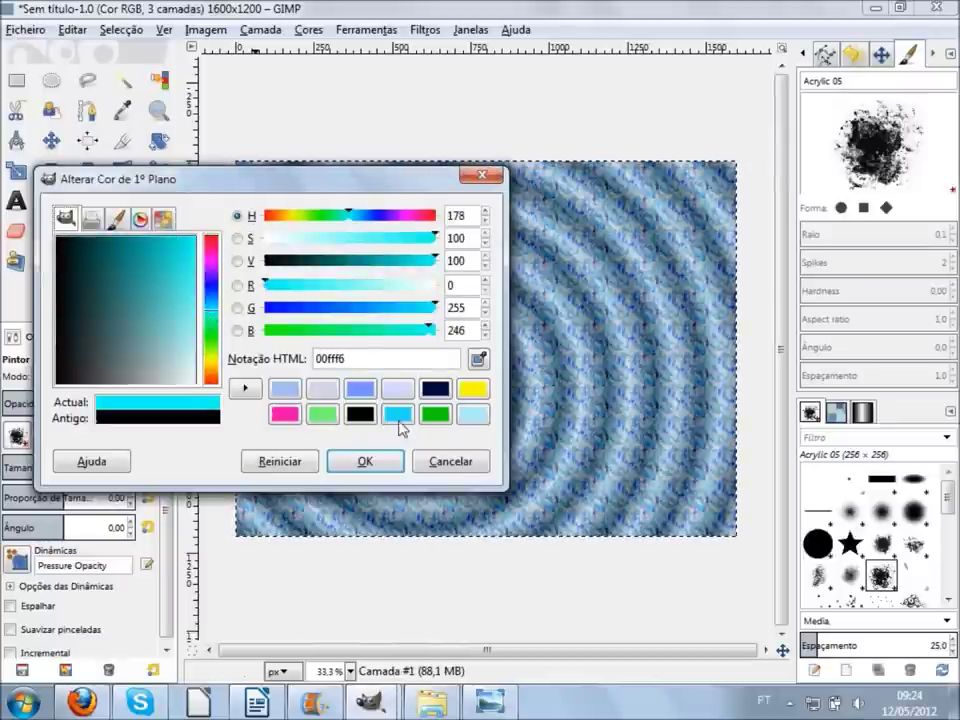
pyautogui.click(365, 462)
pyautogui.moveTo(281, 445)
pyautogui.mouseDown()
pyautogui.moveTo(335, 440)
pyautogui.moveTo(272, 514)
pyautogui.mouseUp()
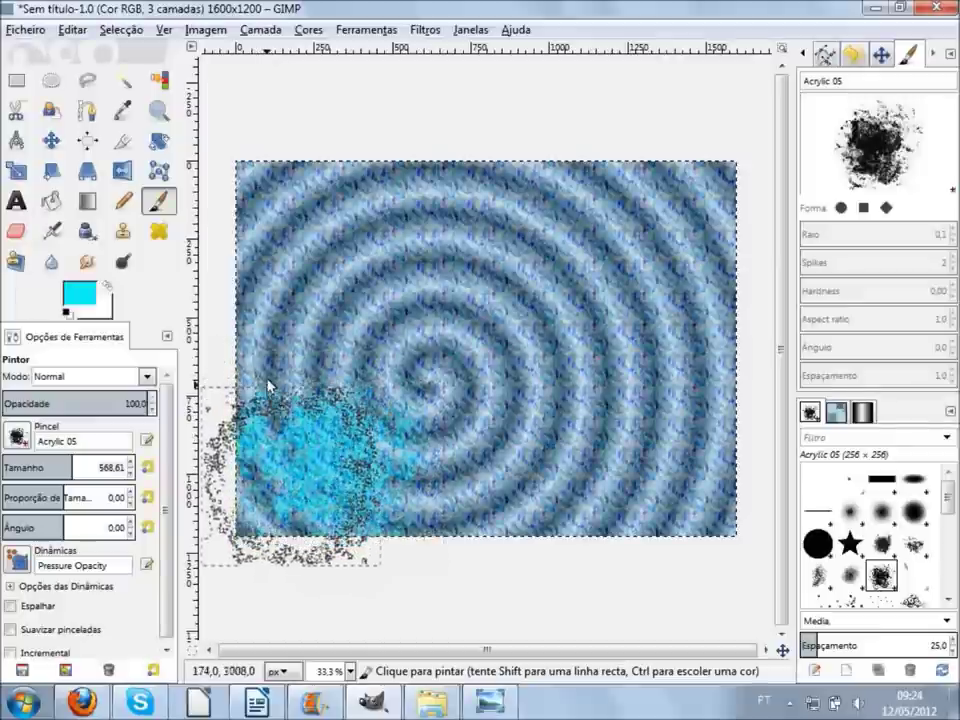
# Paint cyan acrylic strokes down the left side and along the bottom edge
pyautogui.moveTo(259, 272); pyautogui.dragTo(297, 517)
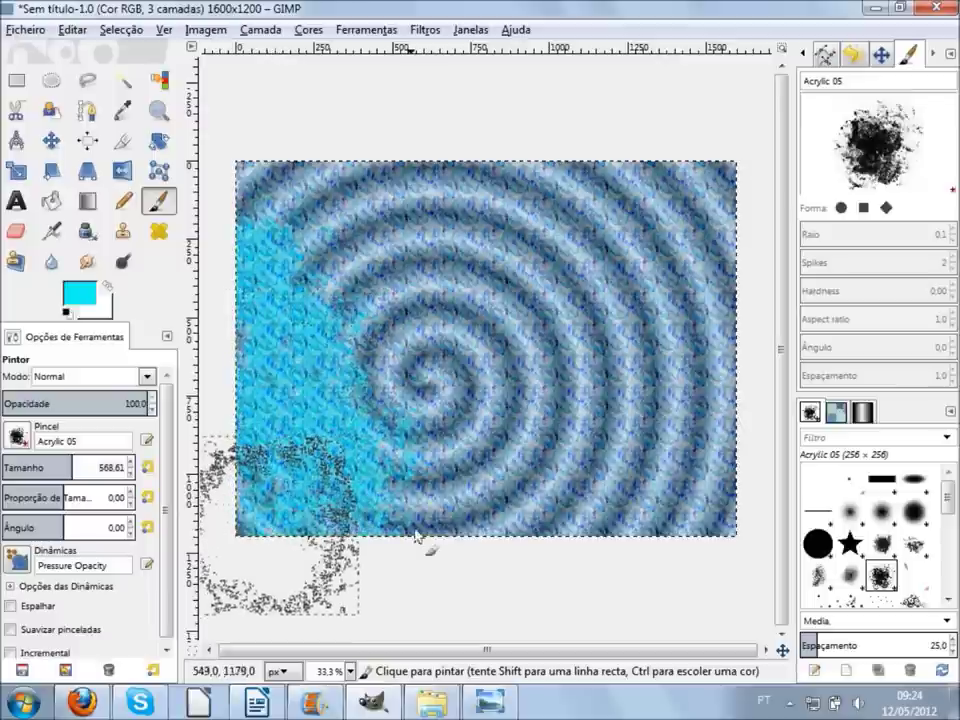
pyautogui.moveTo(464, 531)
pyautogui.mouseDown()
pyautogui.moveTo(518, 517)
pyautogui.moveTo(546, 525)
pyautogui.mouseUp()
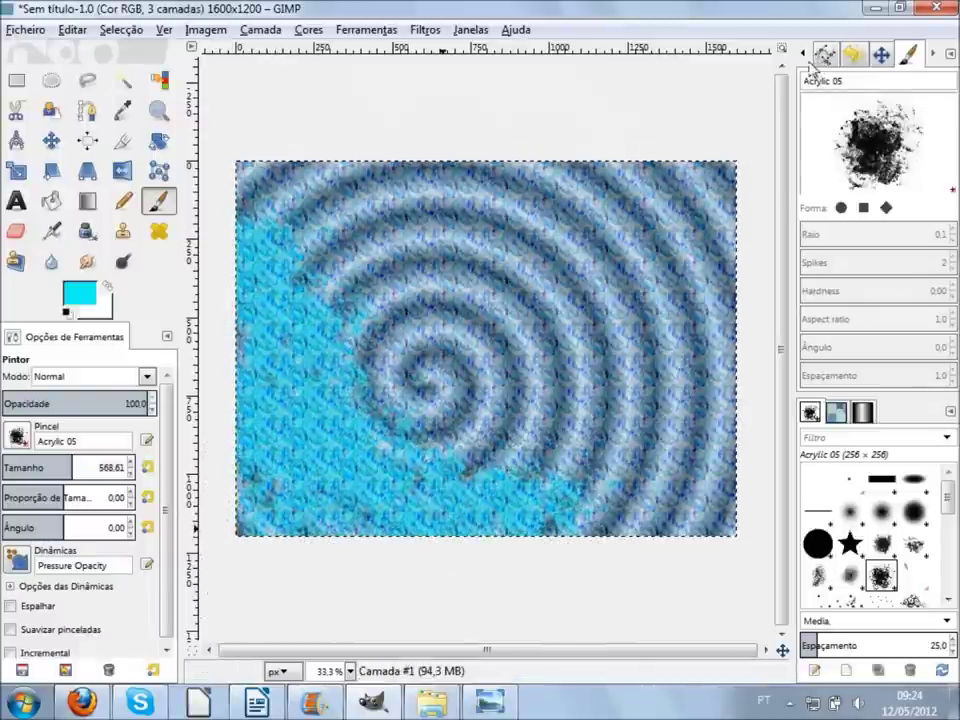
pyautogui.scroll(1, 818, 60)
pyautogui.scroll(1, 818, 60)
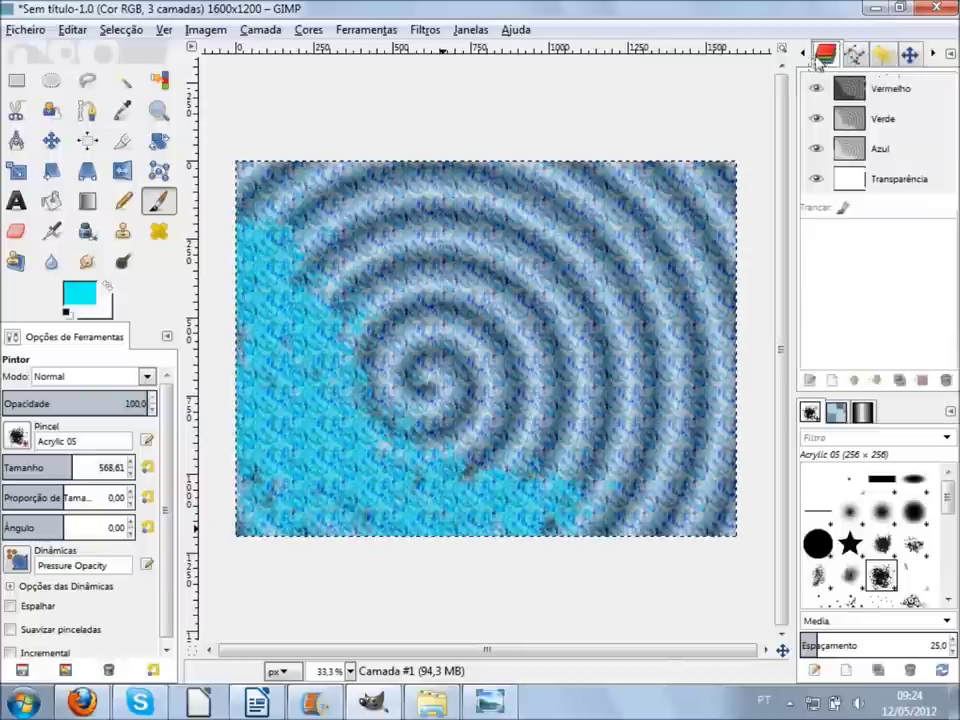
pyautogui.scroll(1, 825, 60)
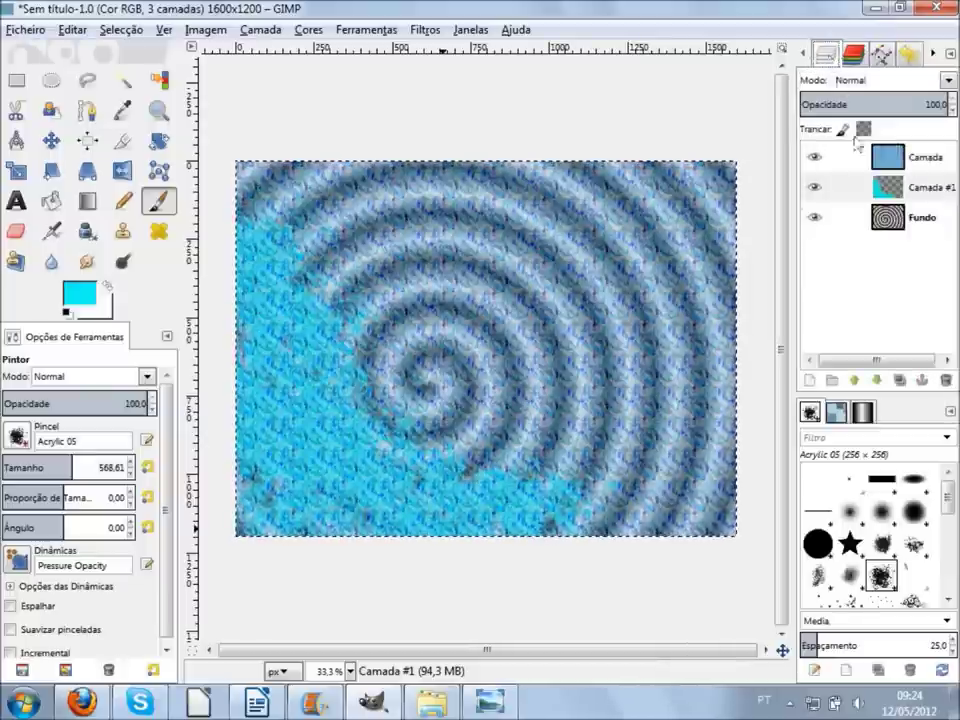
# Lower Camada #1's layer opacity to 19.6
pyautogui.doubleClick(889, 189)
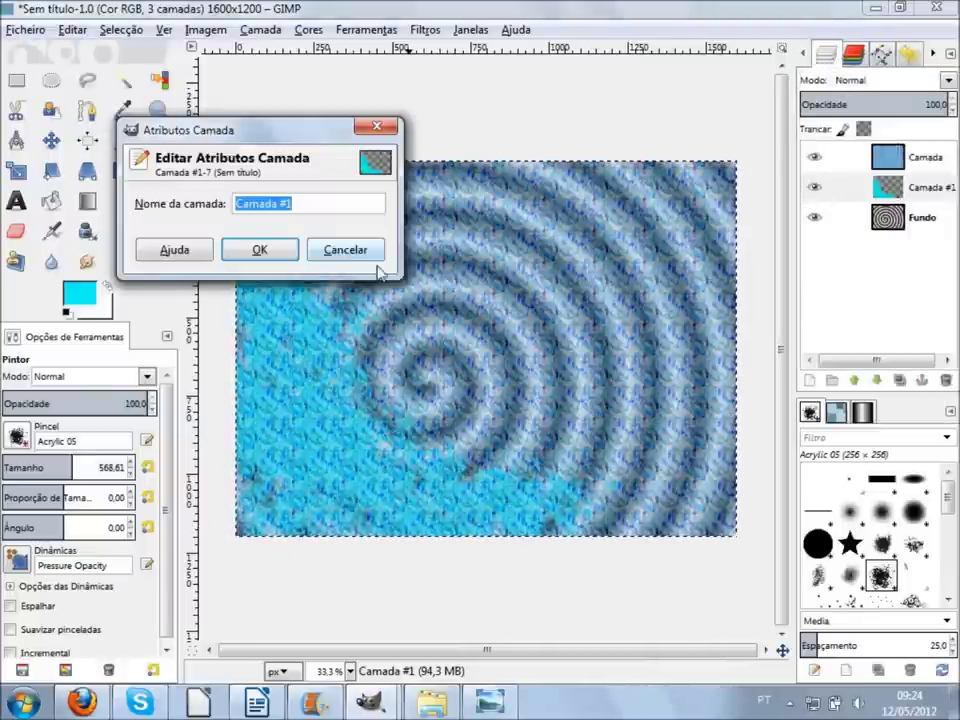
pyautogui.press('Return')
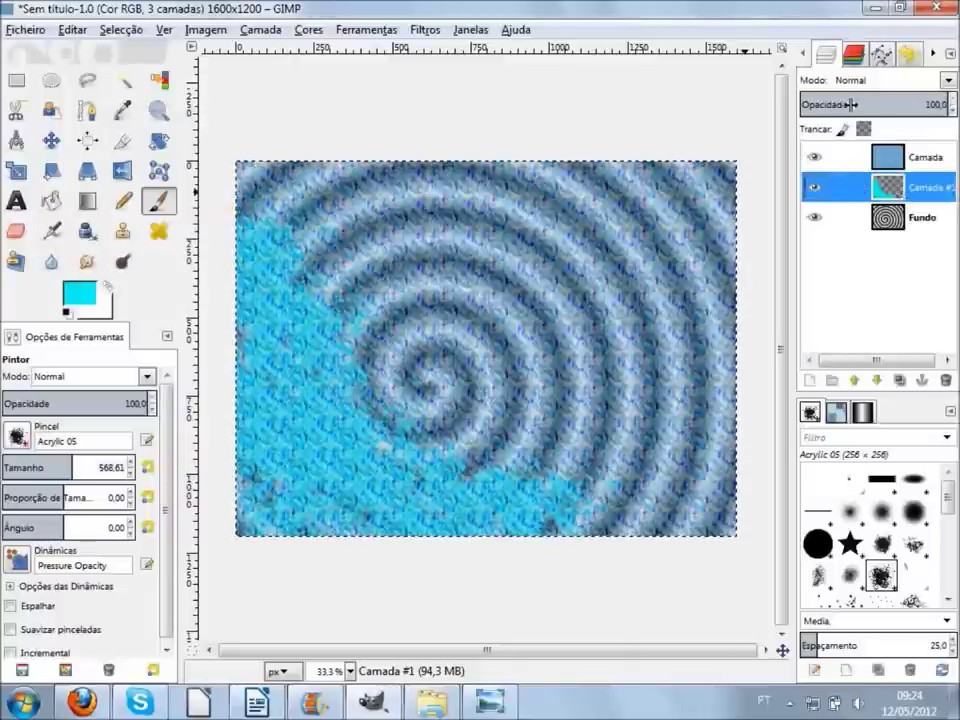
pyautogui.click(888, 101)
pyautogui.moveTo(888, 101); pyautogui.dragTo(828, 99)
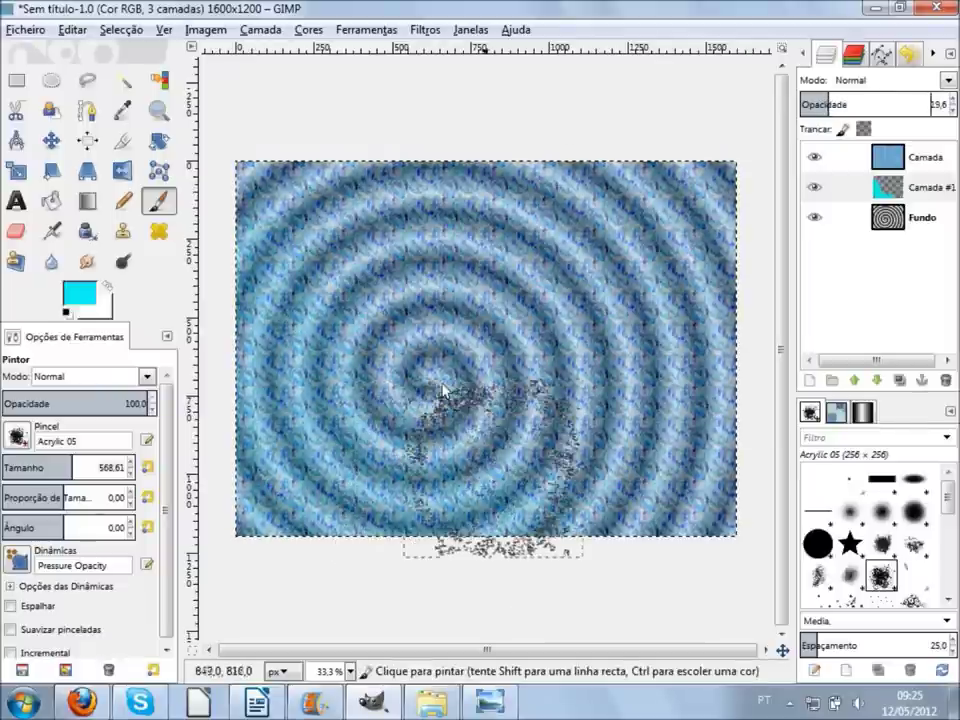
pyautogui.click(17, 80)
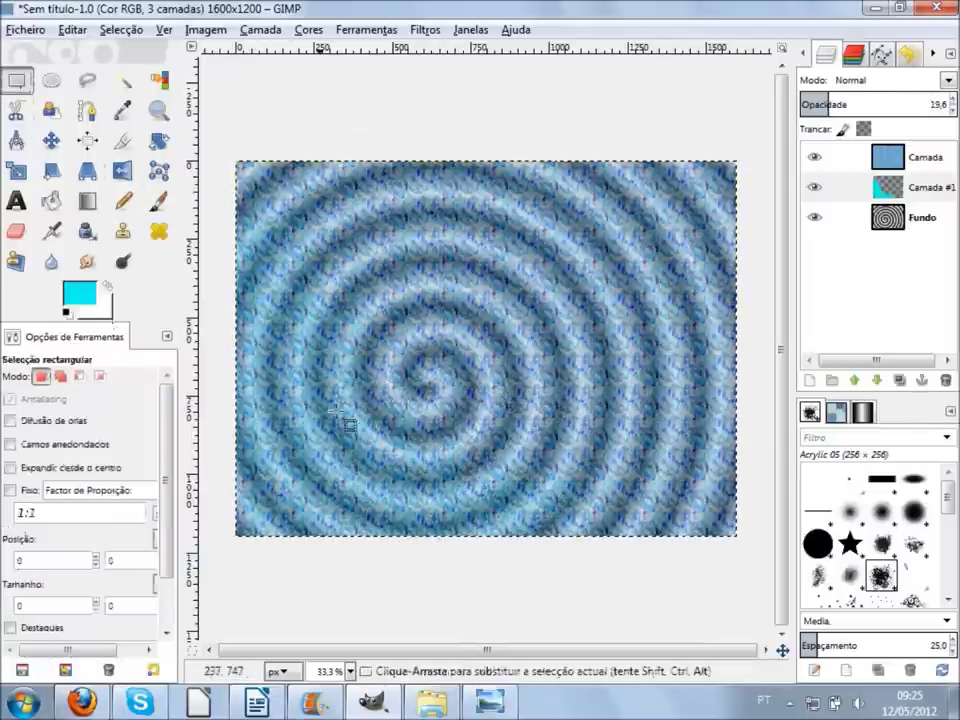
# Make Fundo active and hide Camada and Camada #1, leaving the plain black-and-white spiral
pyautogui.scroll(1, 338, 335)
pyautogui.scroll(-1, 336, 333)
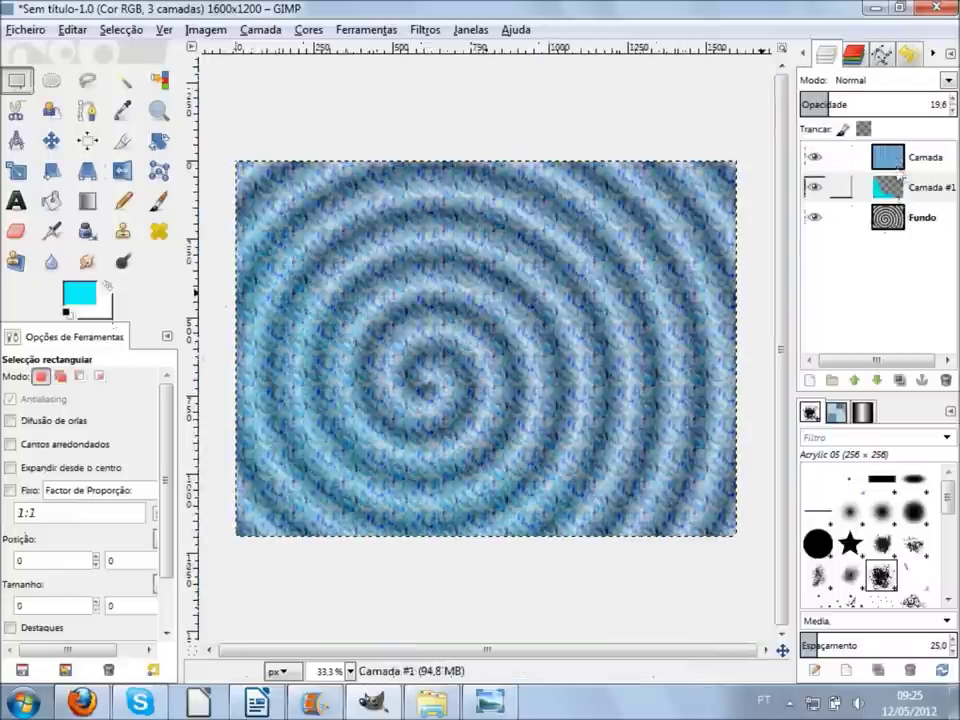
pyautogui.click(904, 160)
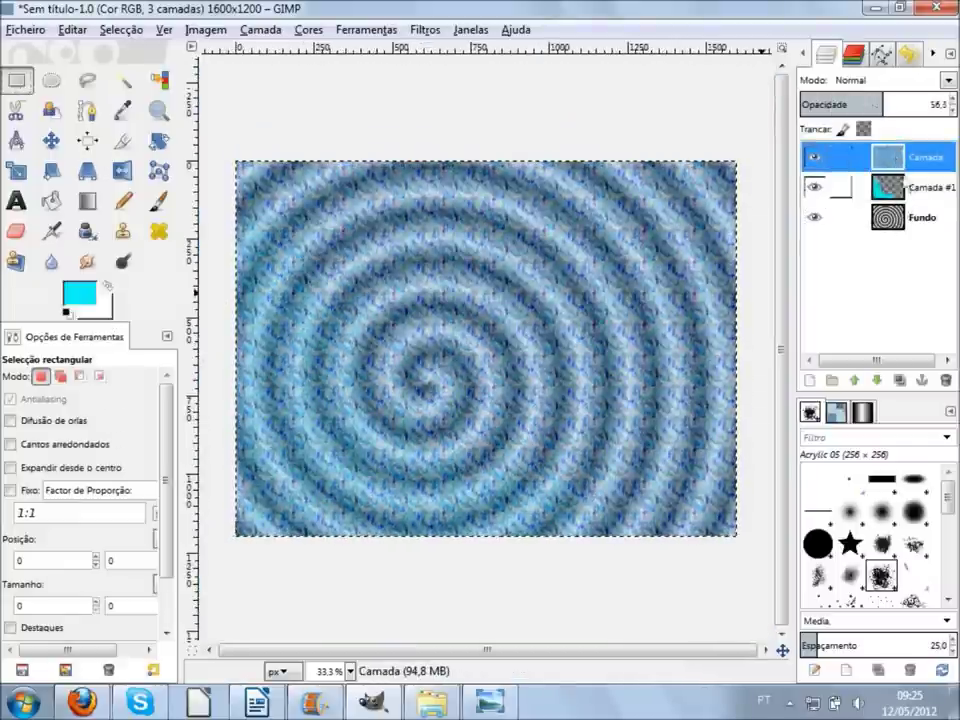
pyautogui.click(905, 187)
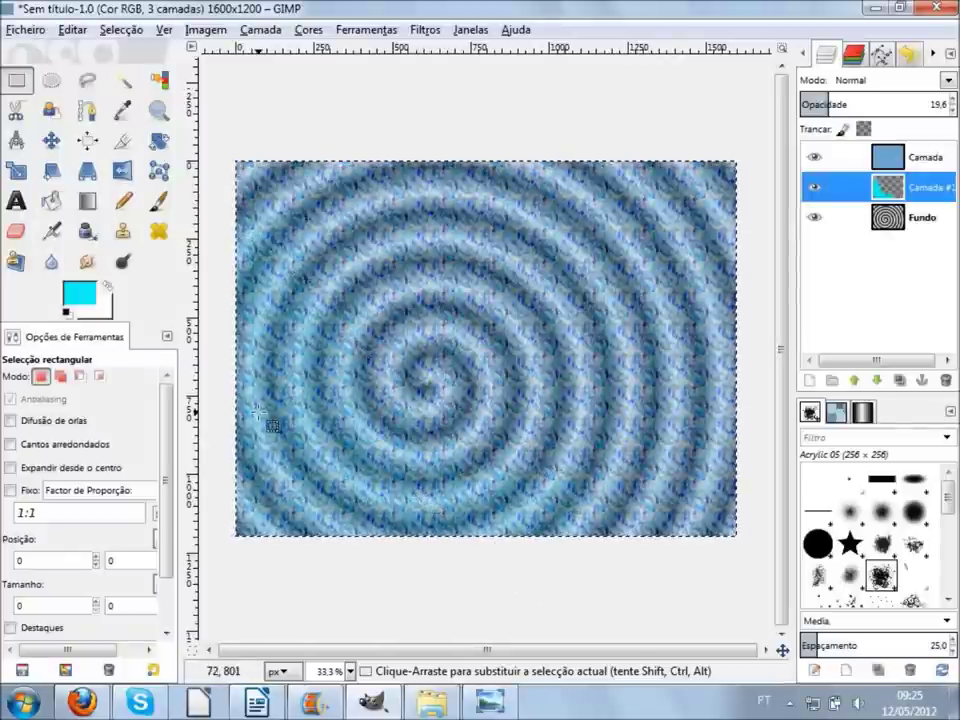
pyautogui.scroll(1, 258, 443)
pyautogui.scroll(-1, 276, 414)
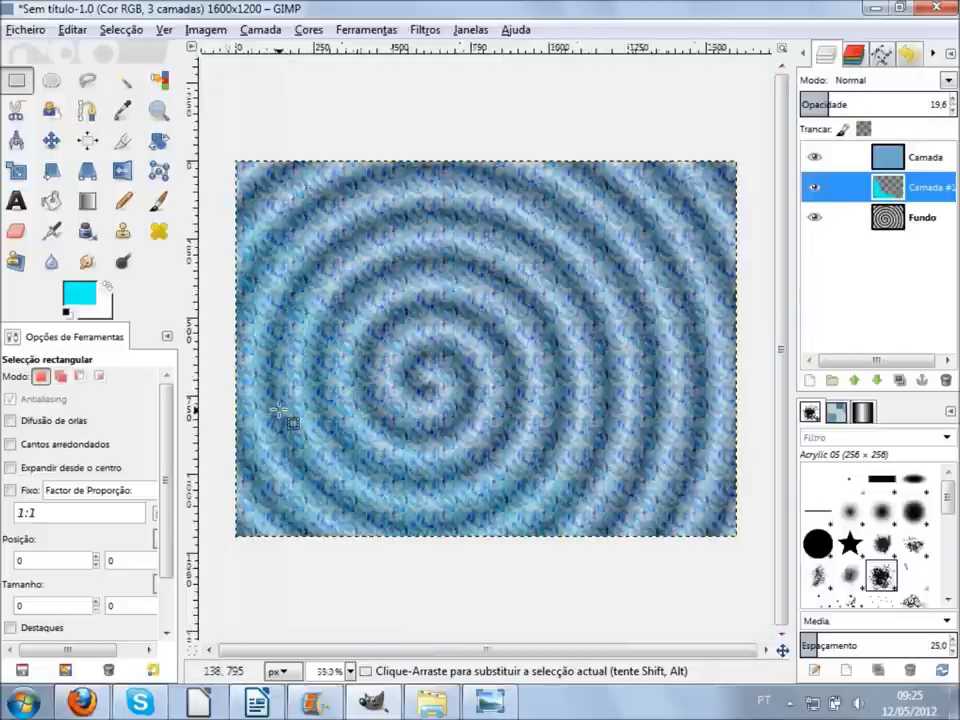
pyautogui.click(850, 216)
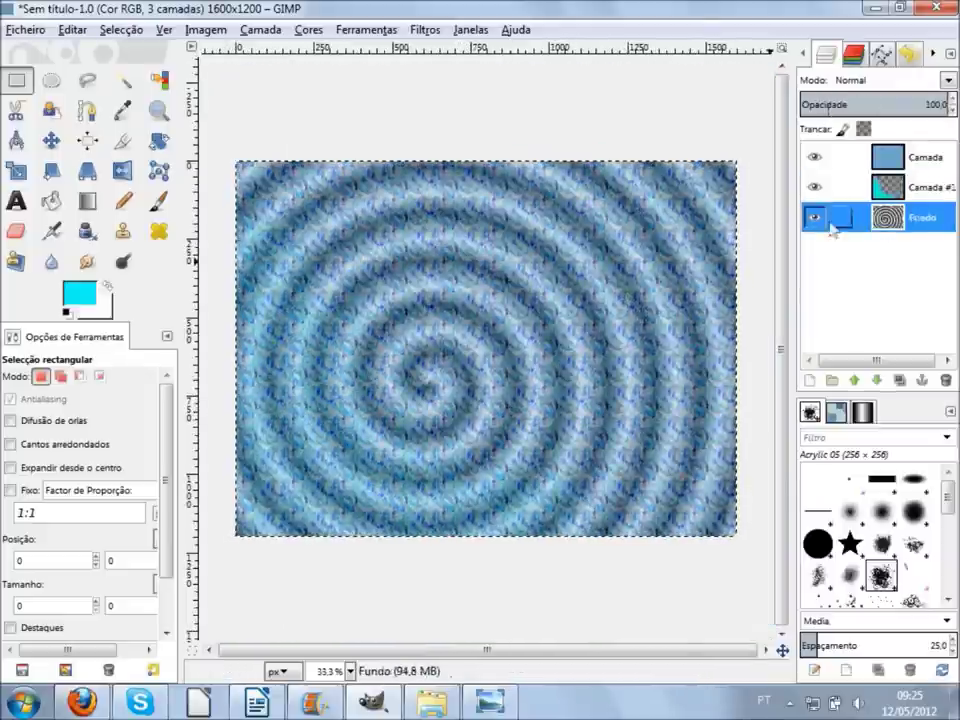
pyautogui.click(815, 157)
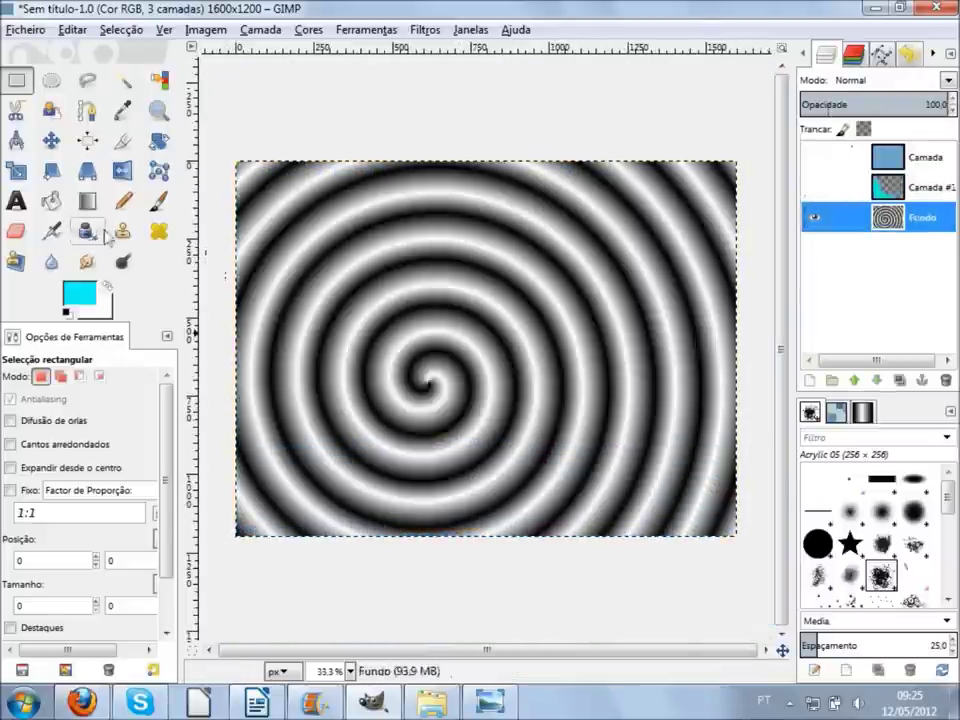
# Select the Blend tool and browse further down the Brushes list, keeping Acrylic 05 current
pyautogui.click(87, 200)
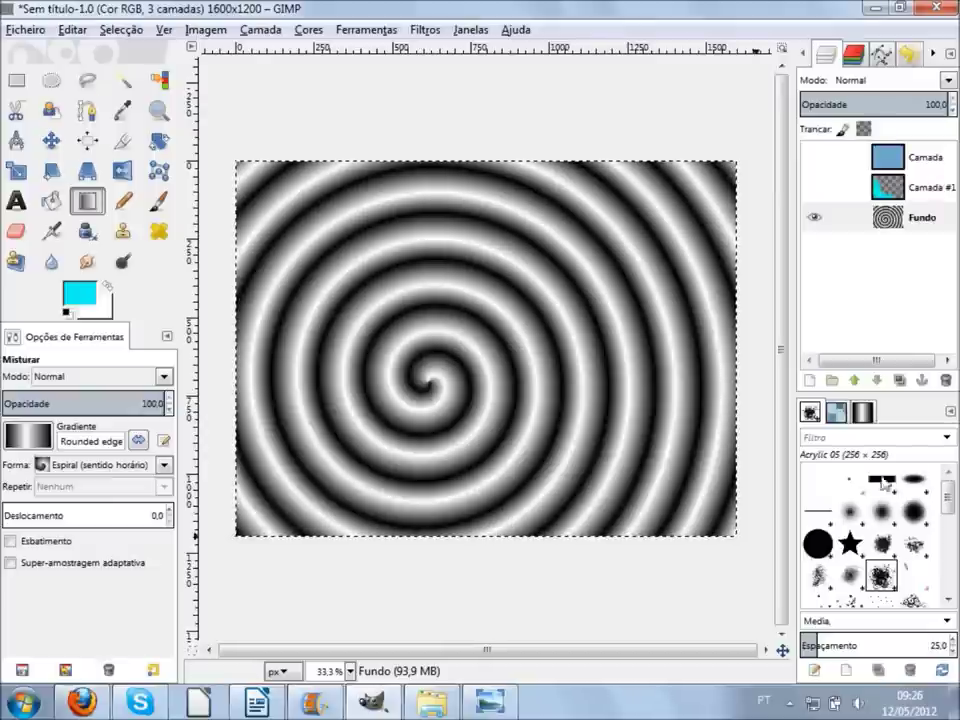
pyautogui.scroll(-1, 940, 497)
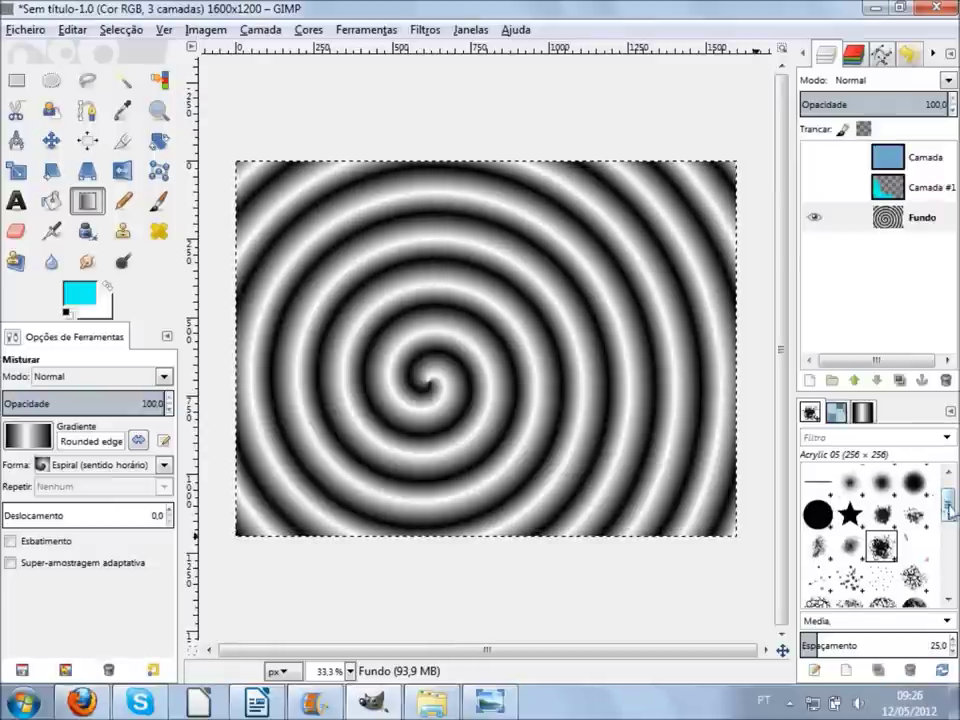
pyautogui.moveTo(949, 508); pyautogui.dragTo(950, 568)
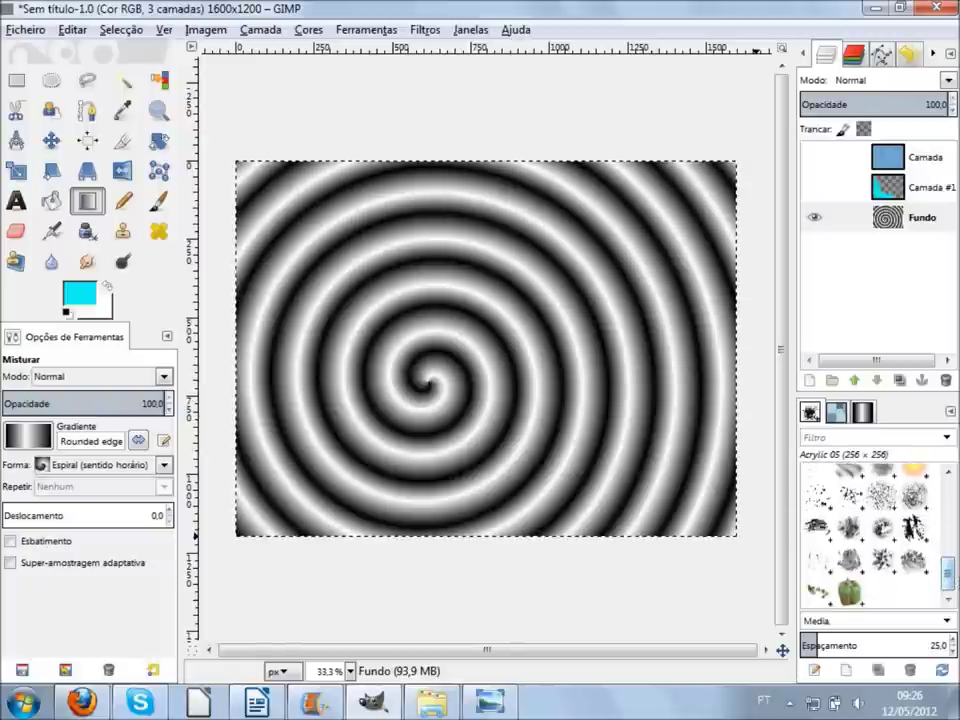